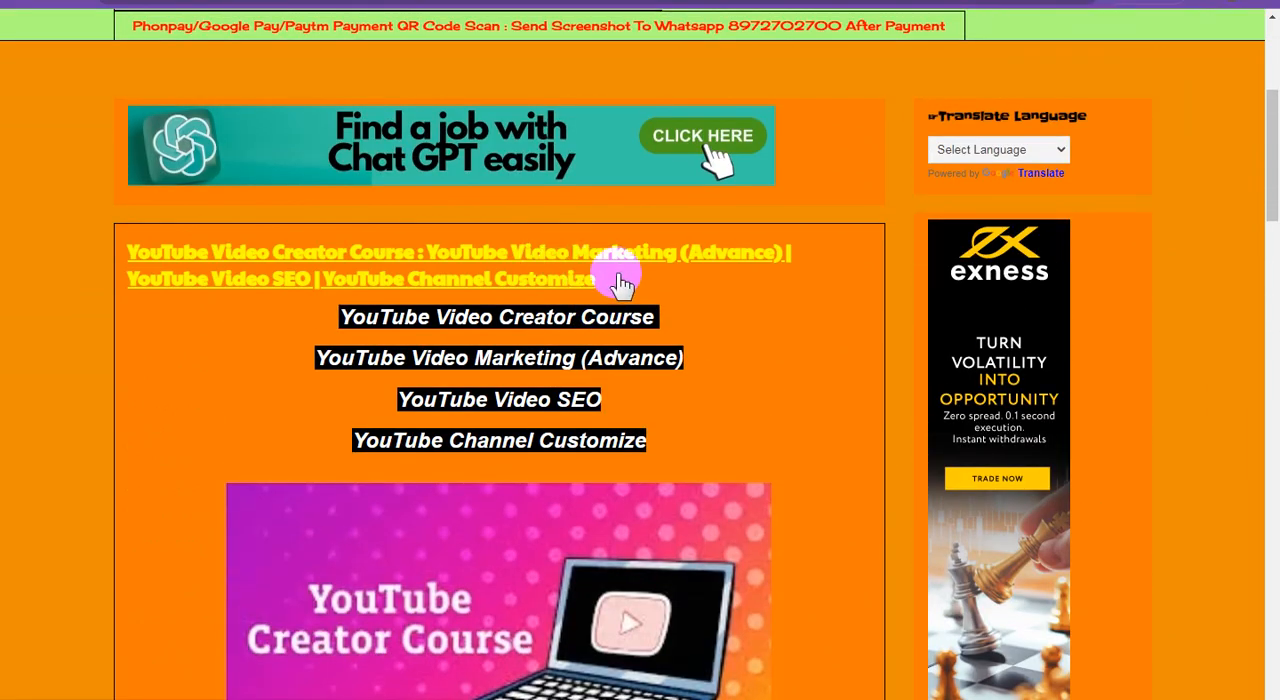
Open the YouTube Video Creator Course post on the blog and look through its content down to the contact section
left_click(612, 262)
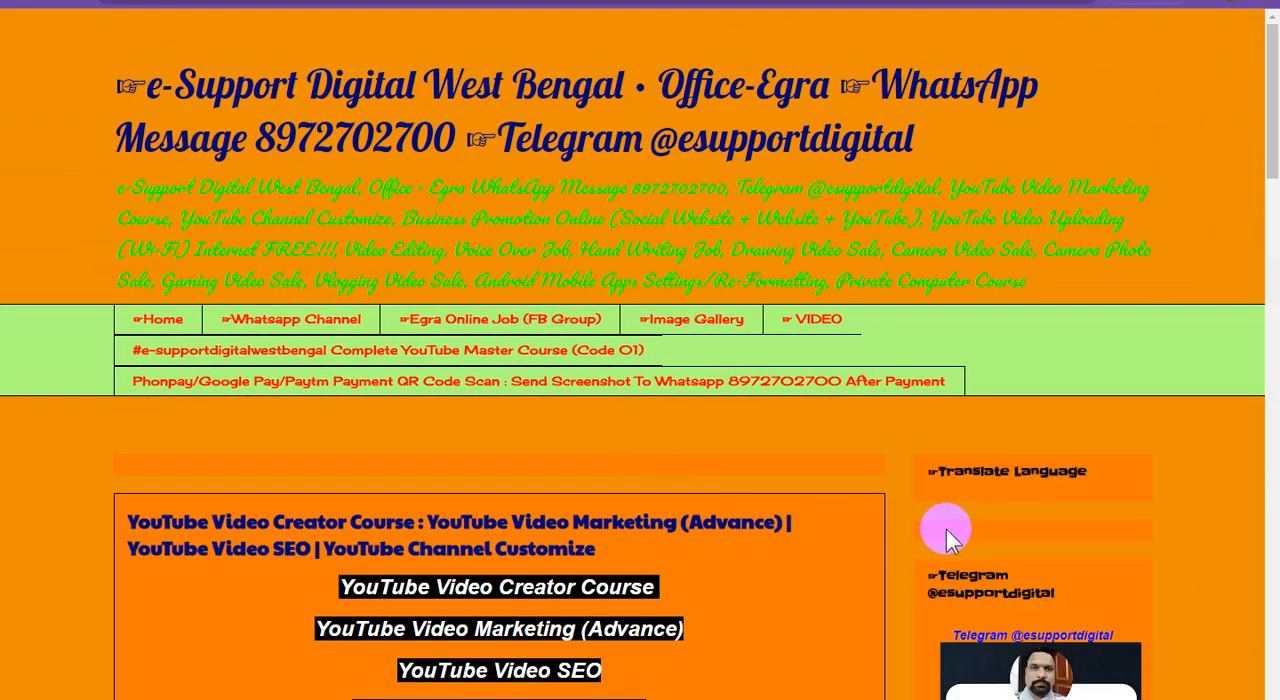
scroll(850, 517, "down", 3)
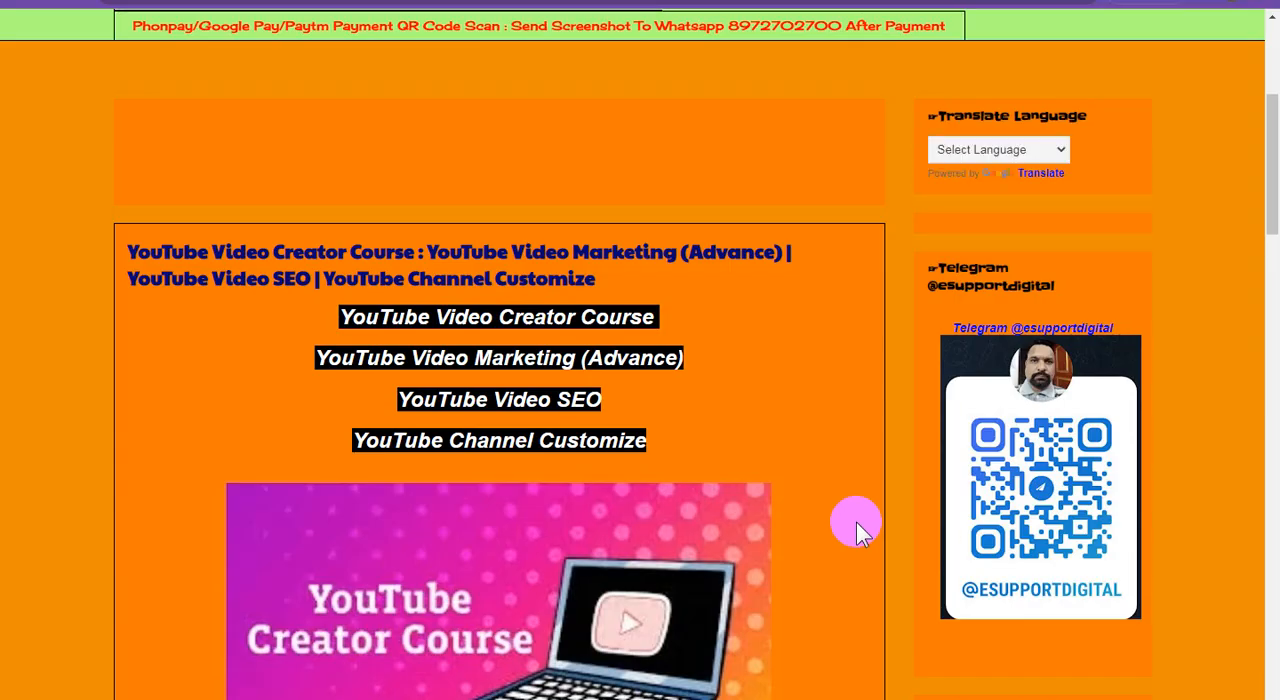
scroll(856, 522, "down", 2)
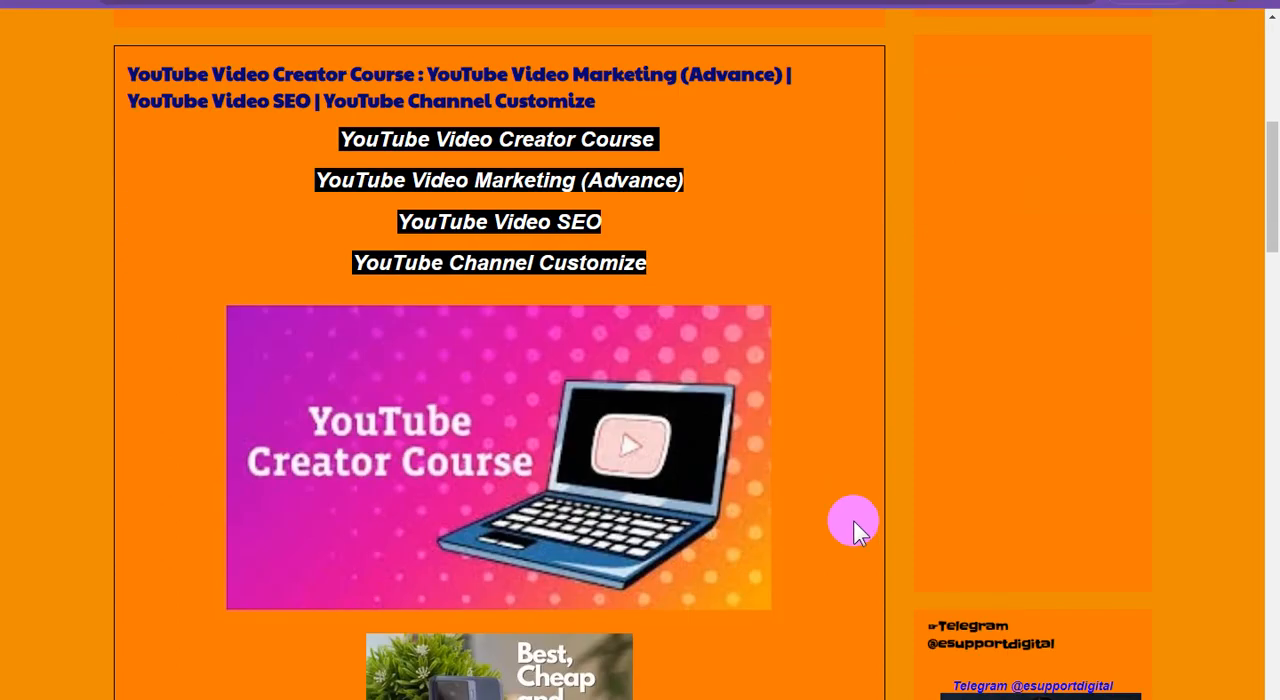
scroll(853, 523, "down", 3)
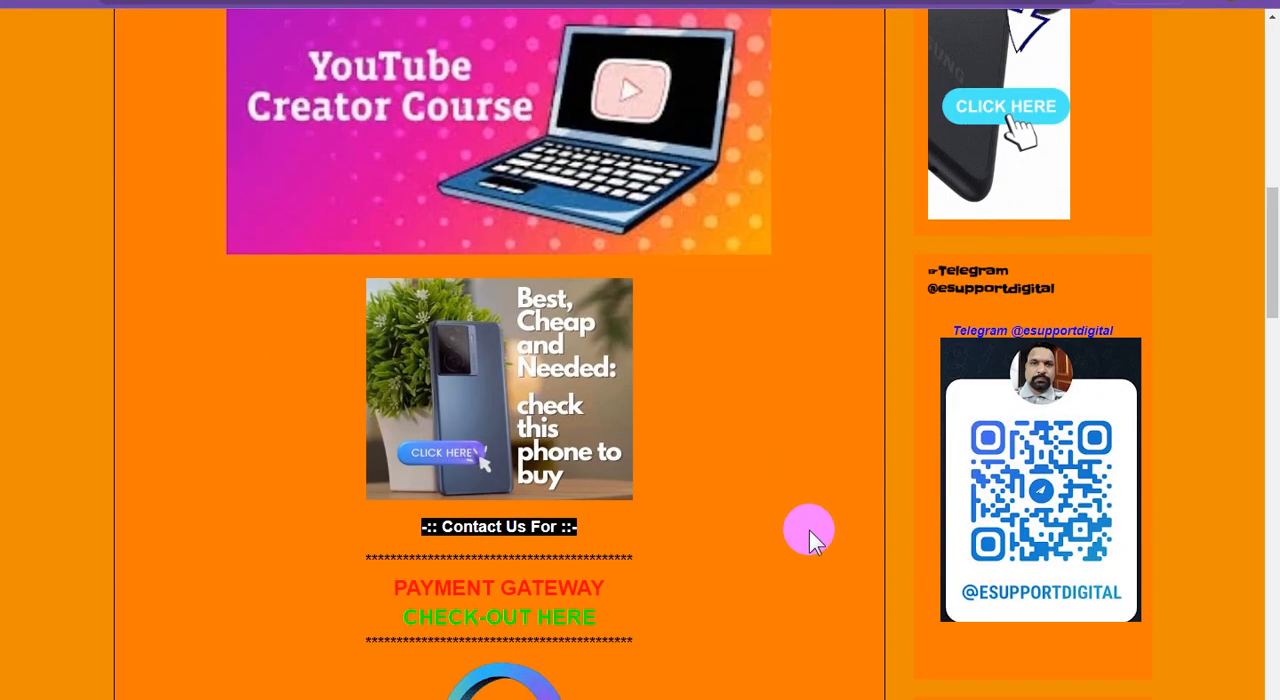
scroll(820, 523, "down", 2)
scroll(825, 518, "down", 9)
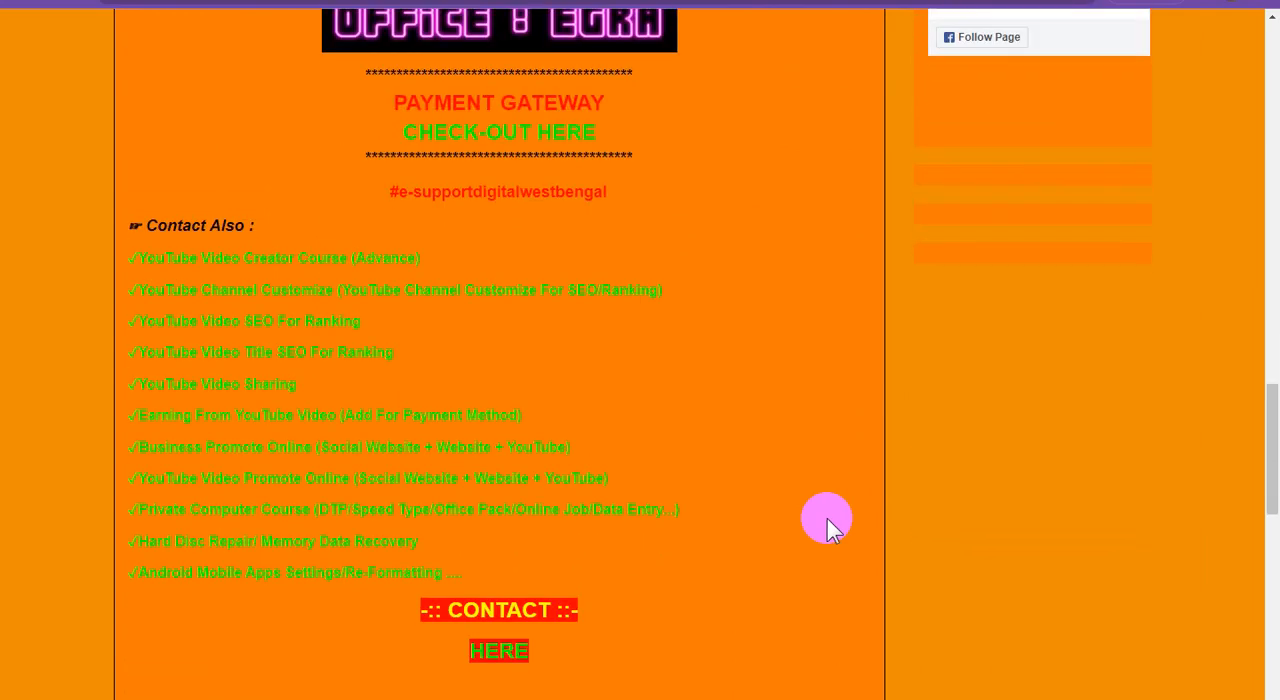
scroll(827, 520, "up", 10)
scroll(827, 520, "up", 4)
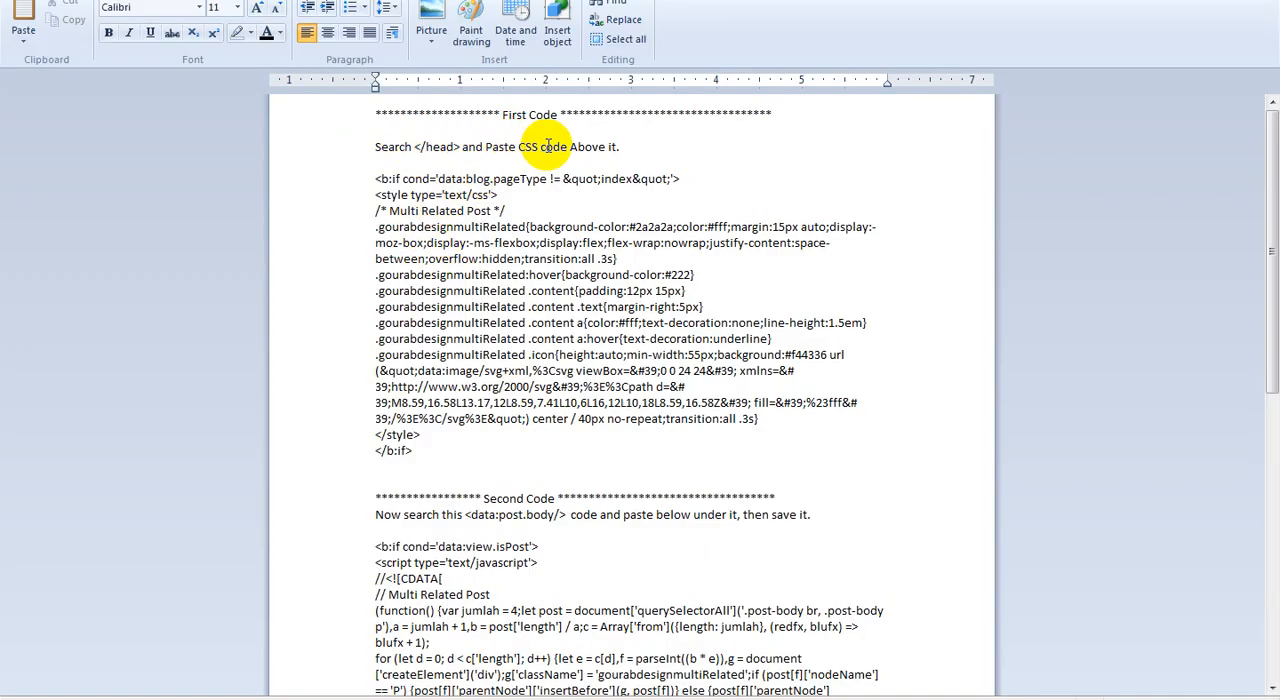
Copy the whole First Code CSS block in the WordPad document, from the opening <b:if> line to </b:if>
left_click_drag(424, 452, 336, 185)
right_click(452, 250)
left_click(507, 278)
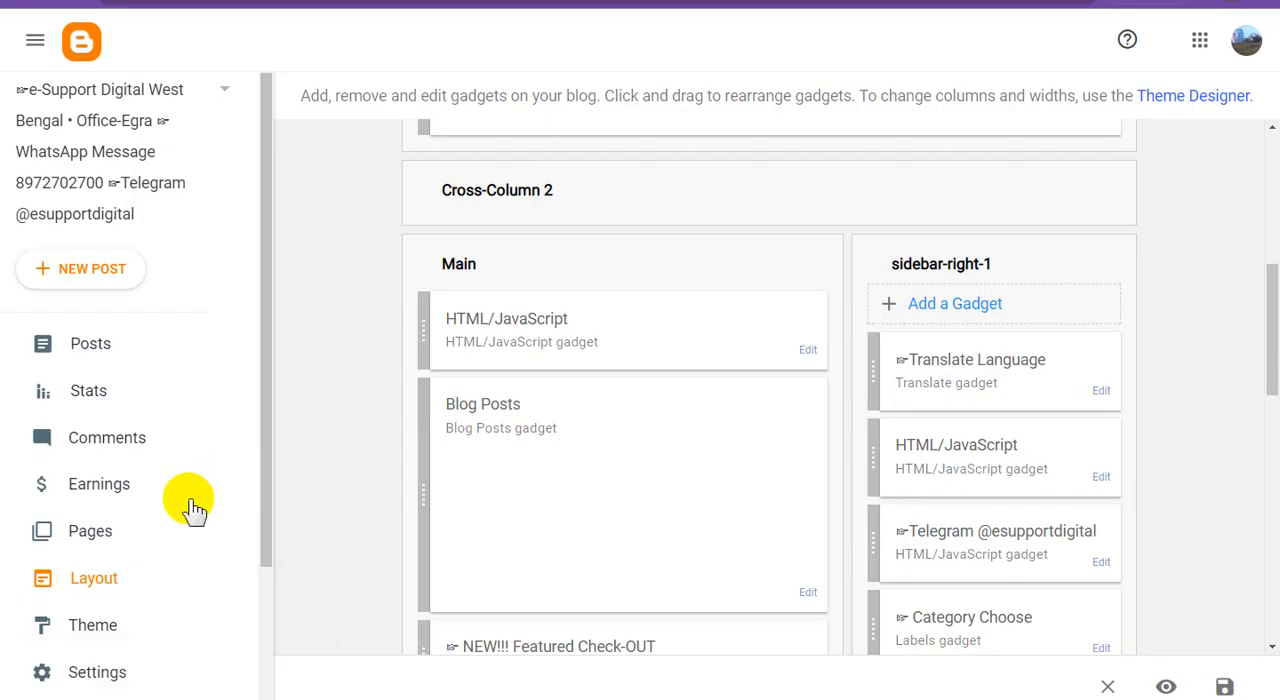
Switch to Blogger and open the blog's custom theme for HTML editing
left_click(125, 624)
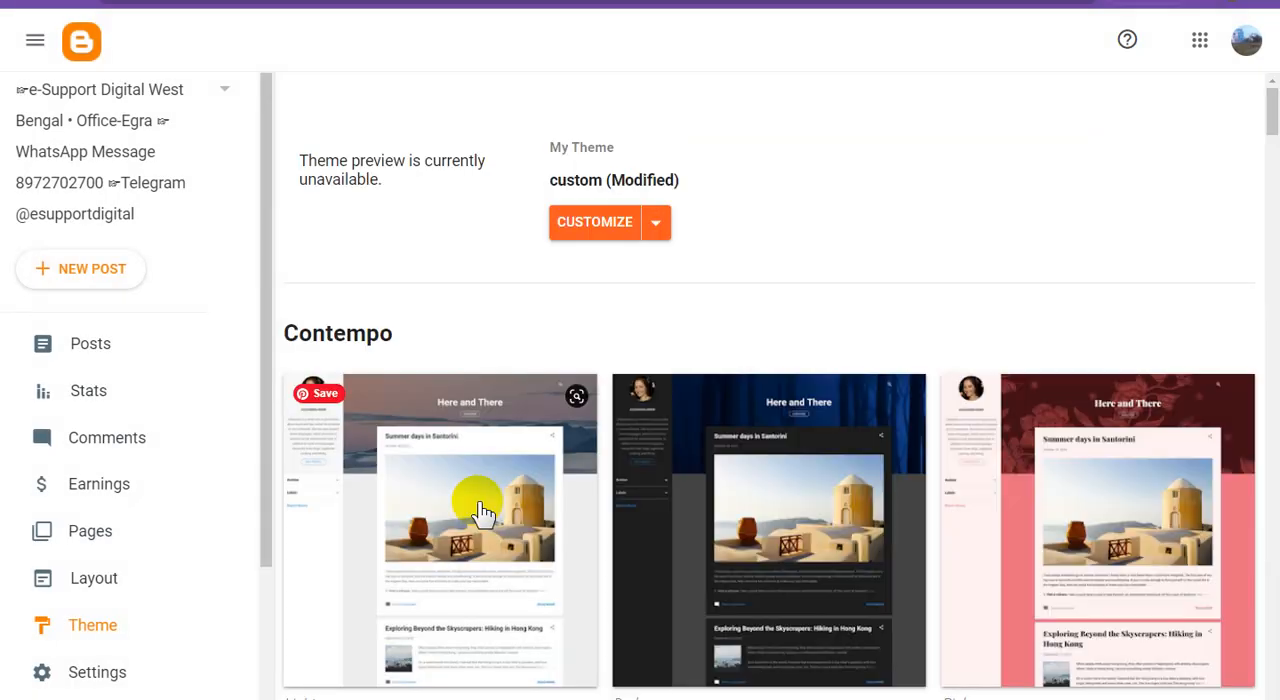
left_click(656, 224)
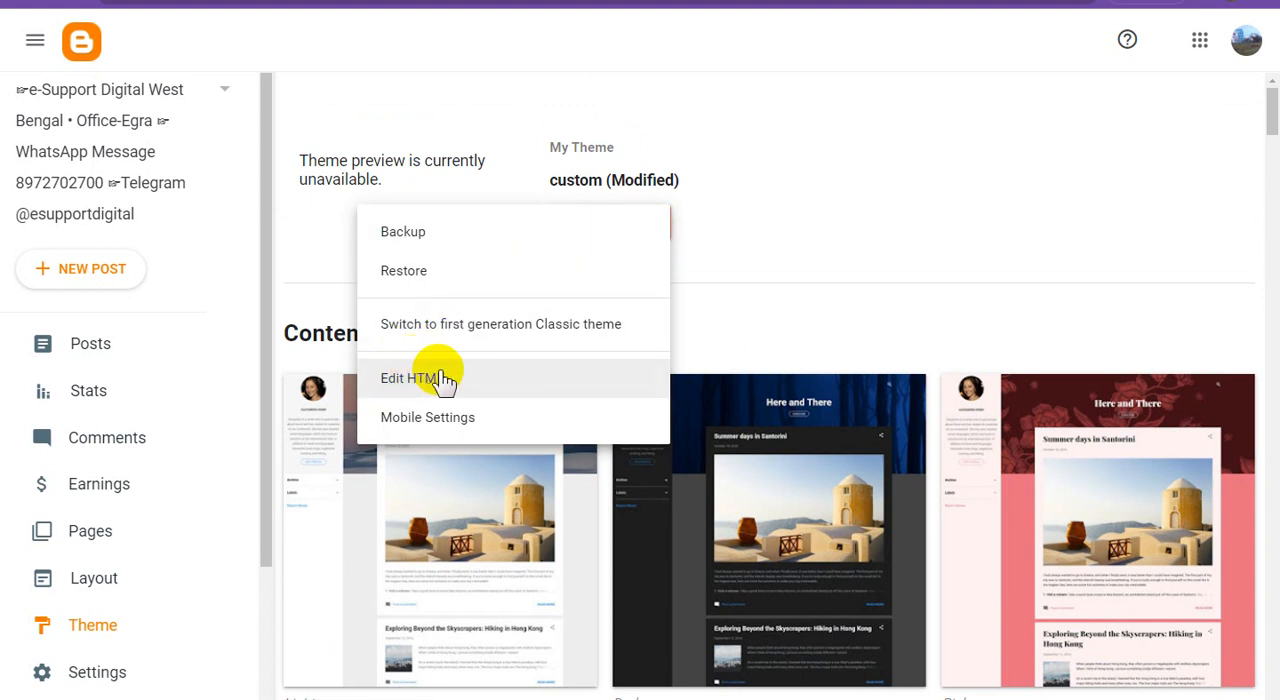
left_click(528, 386)
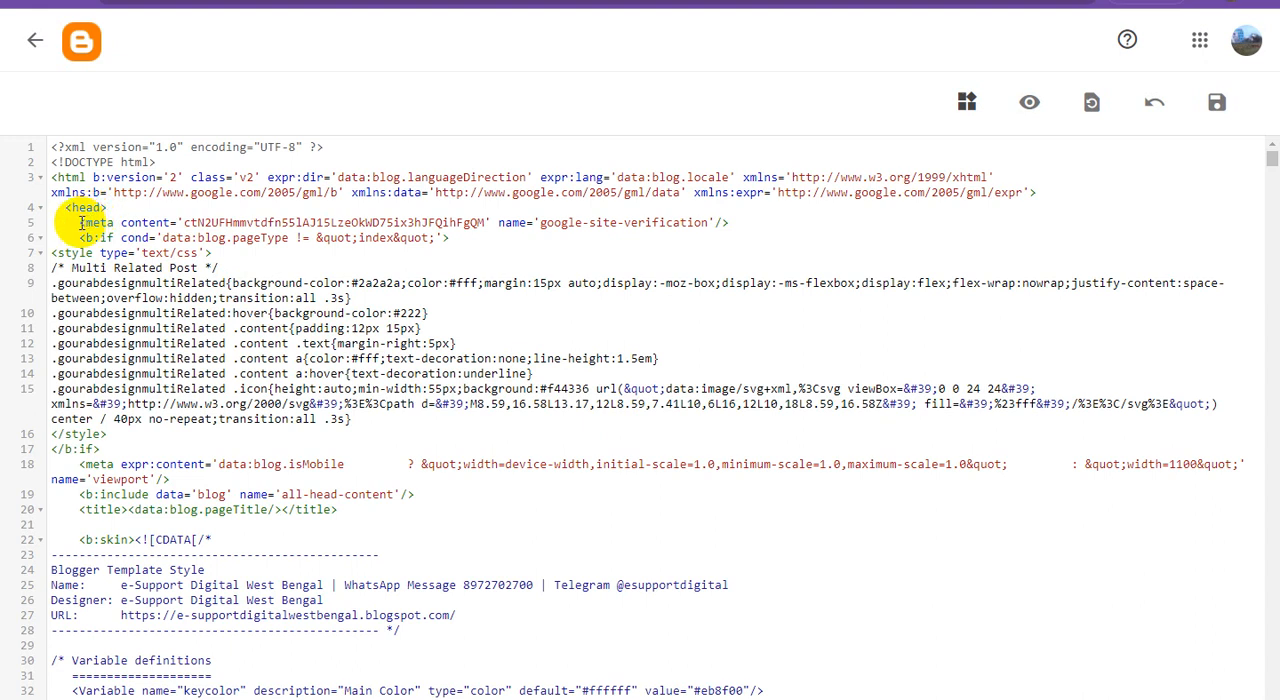
Replace the google-site-verification meta line under <head> with the copied Multi Related Post CSS code and save the theme
left_click_drag(82, 223, 737, 230)
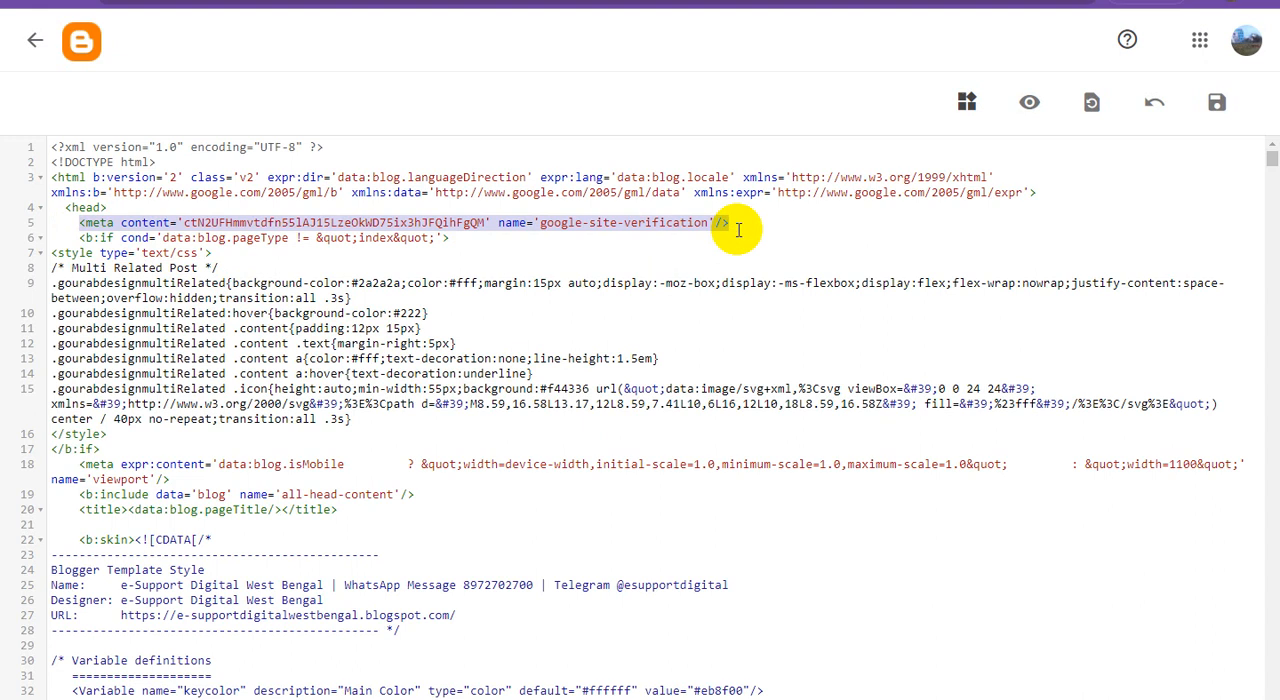
key("BackSpace")
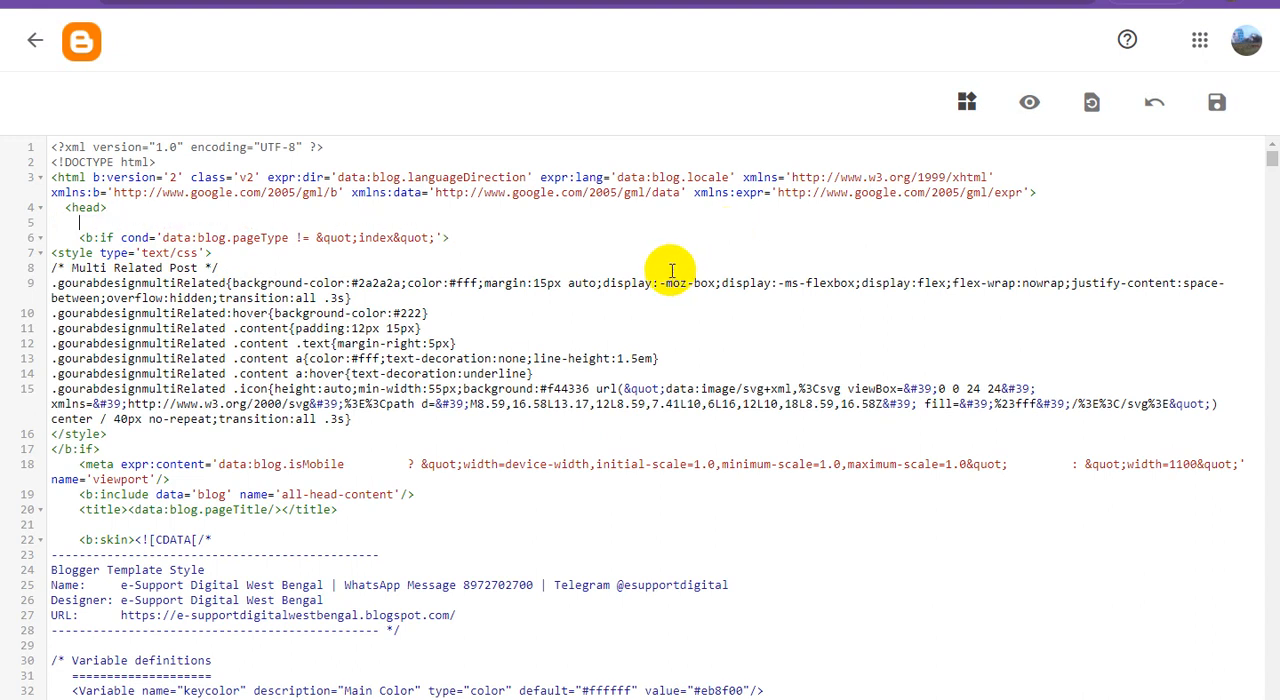
key("ctrl+v")
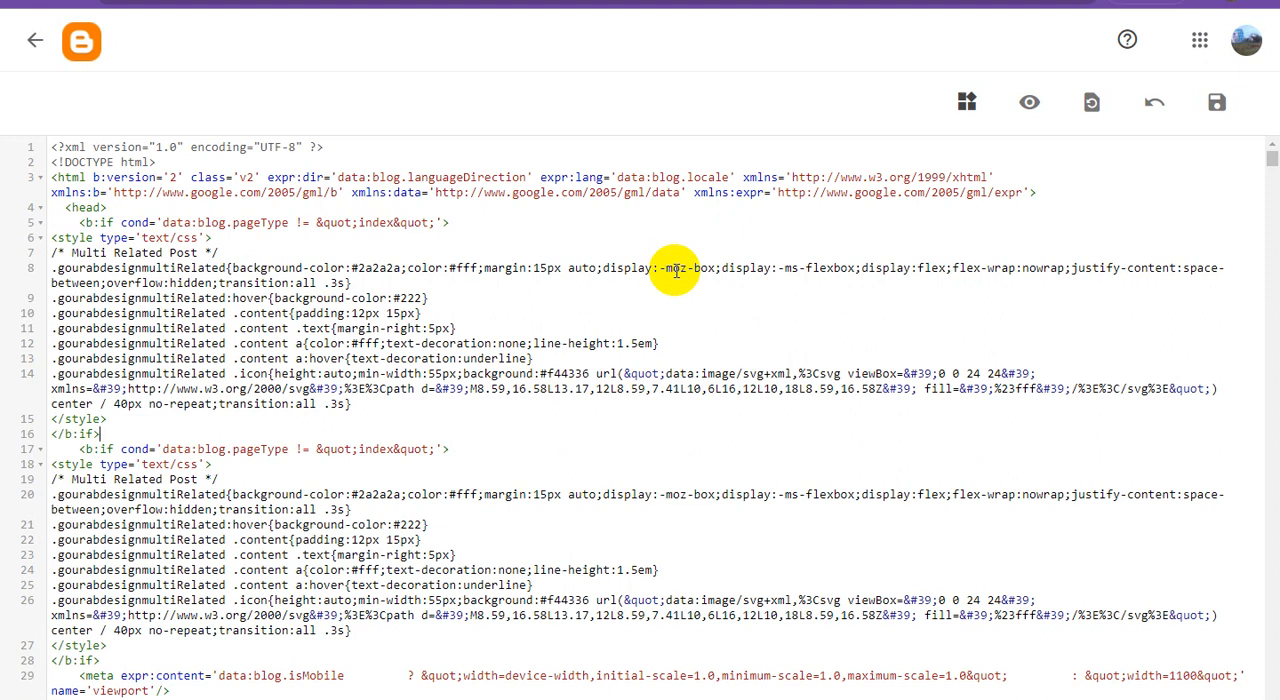
left_click(1219, 108)
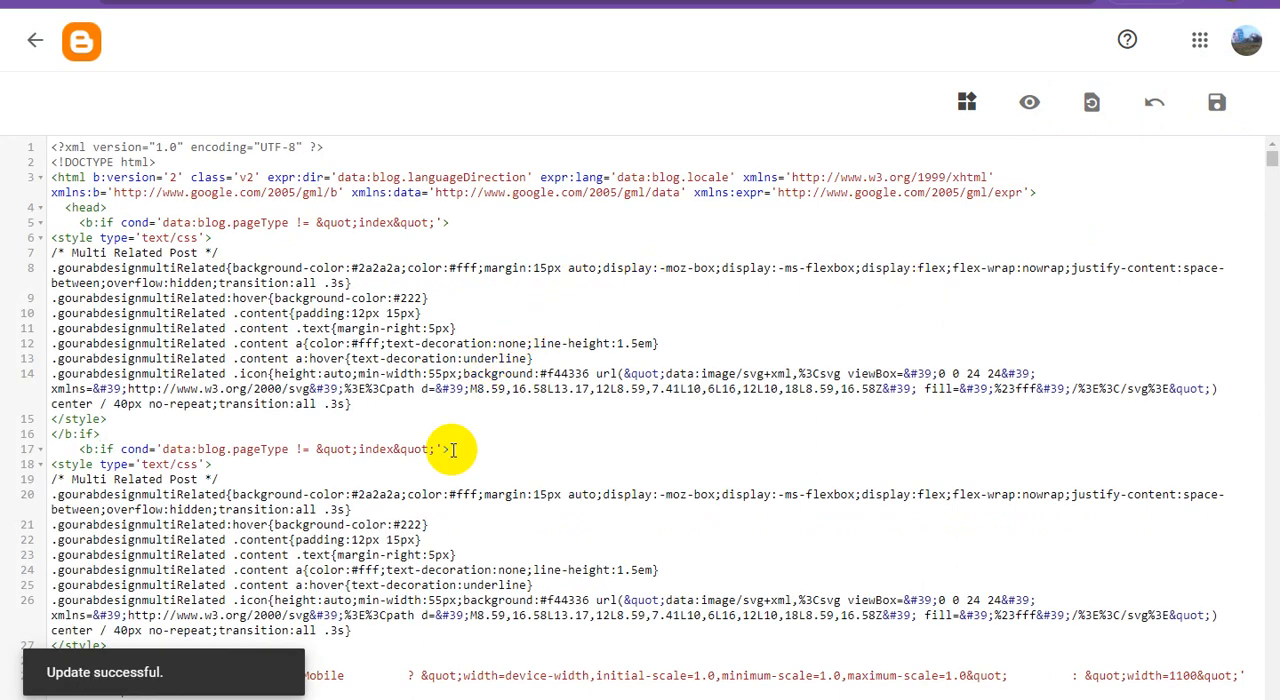
Return to the WordPad document and copy the text data:post.body/> from the Second Code instruction line
mouse_move(403, 690)
left_click(428, 666)
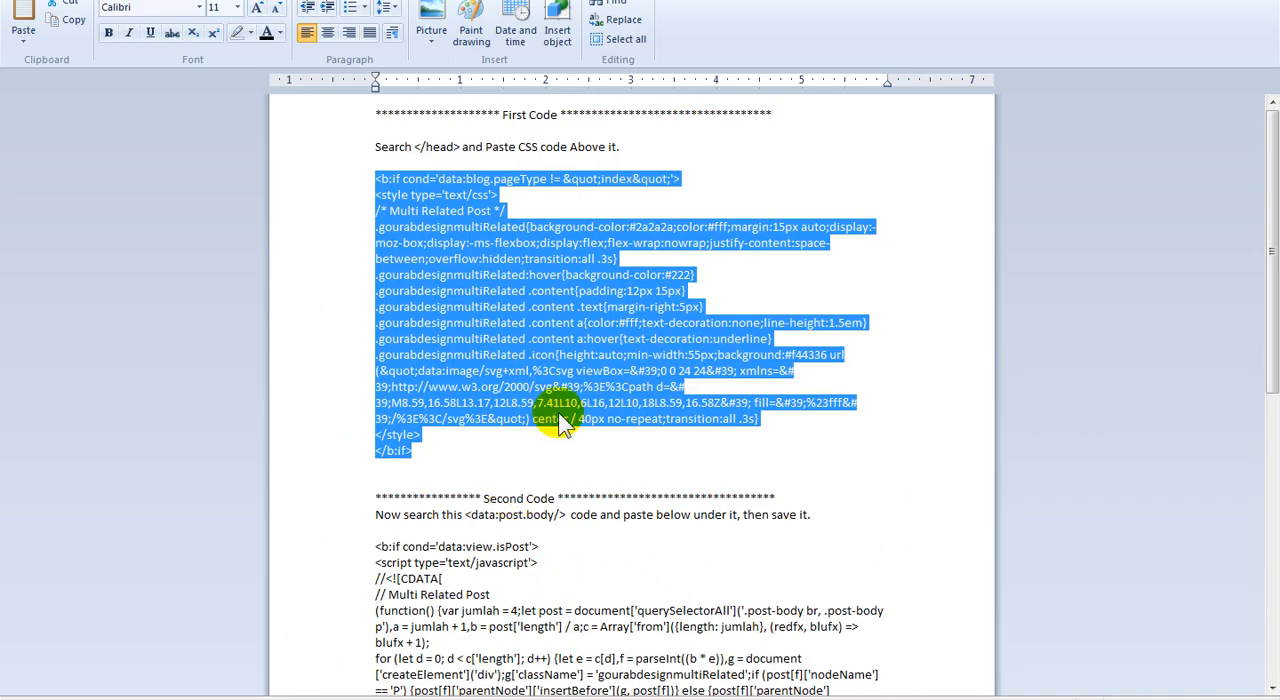
scroll(560, 425, "down", 5)
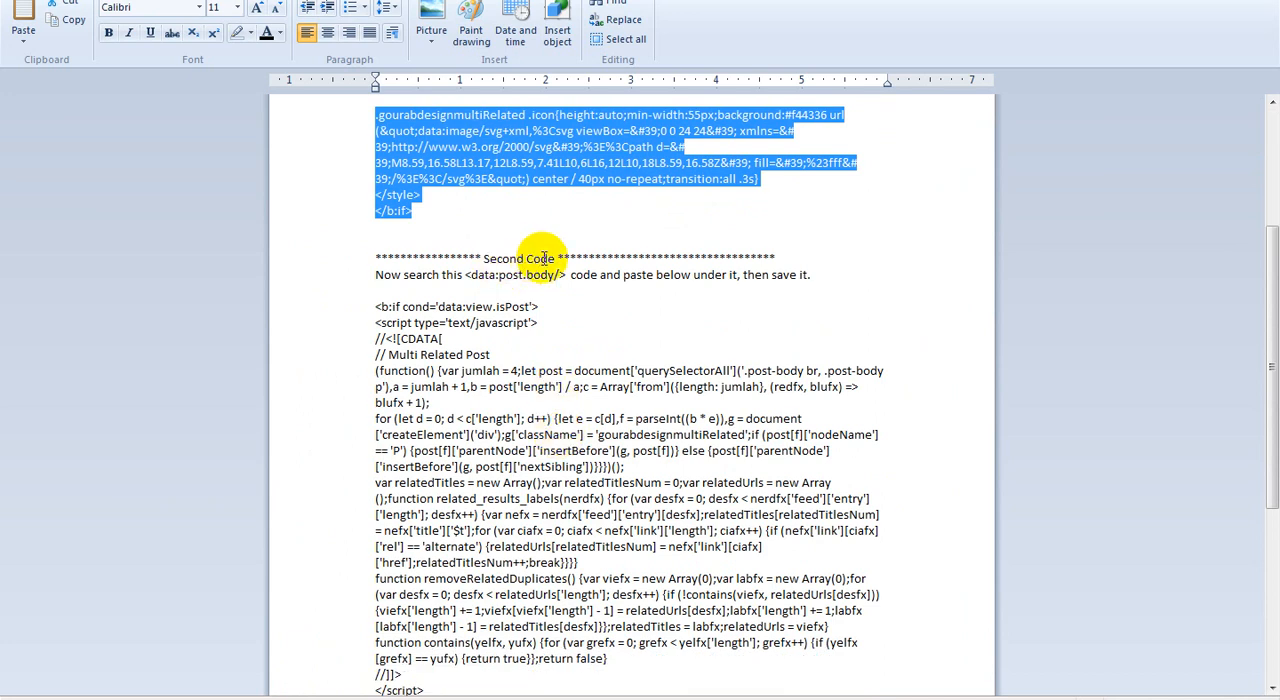
left_click_drag(469, 275, 556, 276)
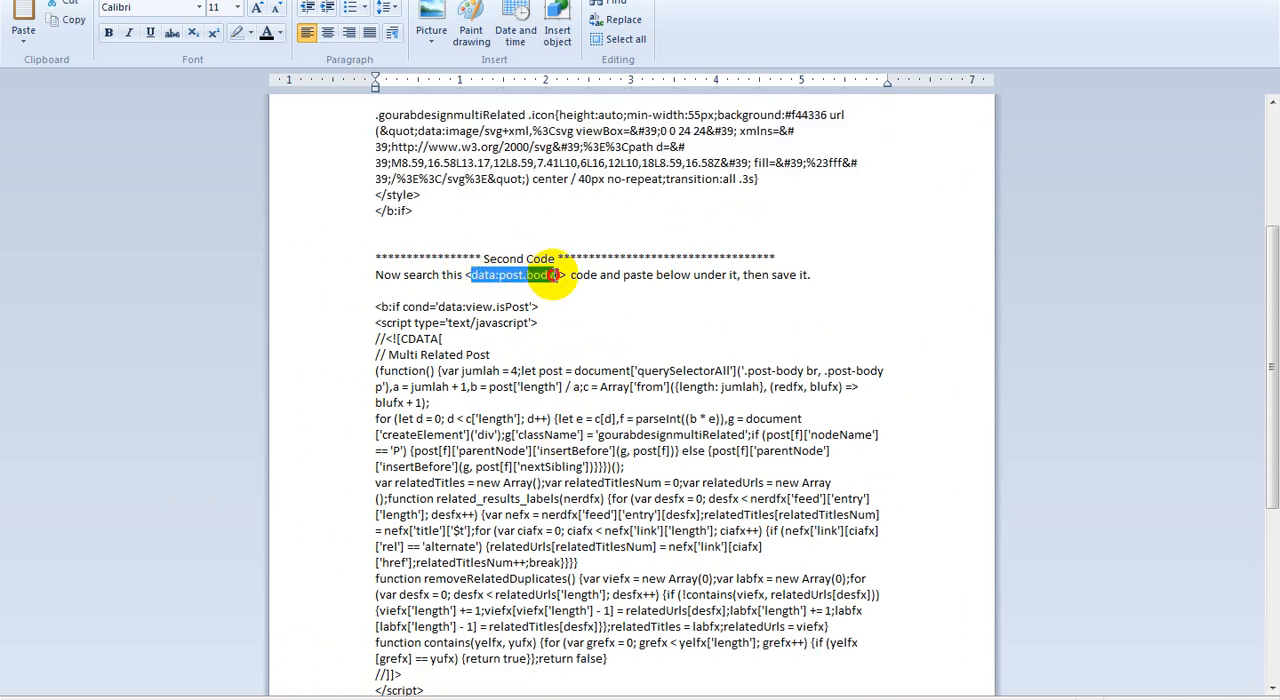
right_click(550, 278)
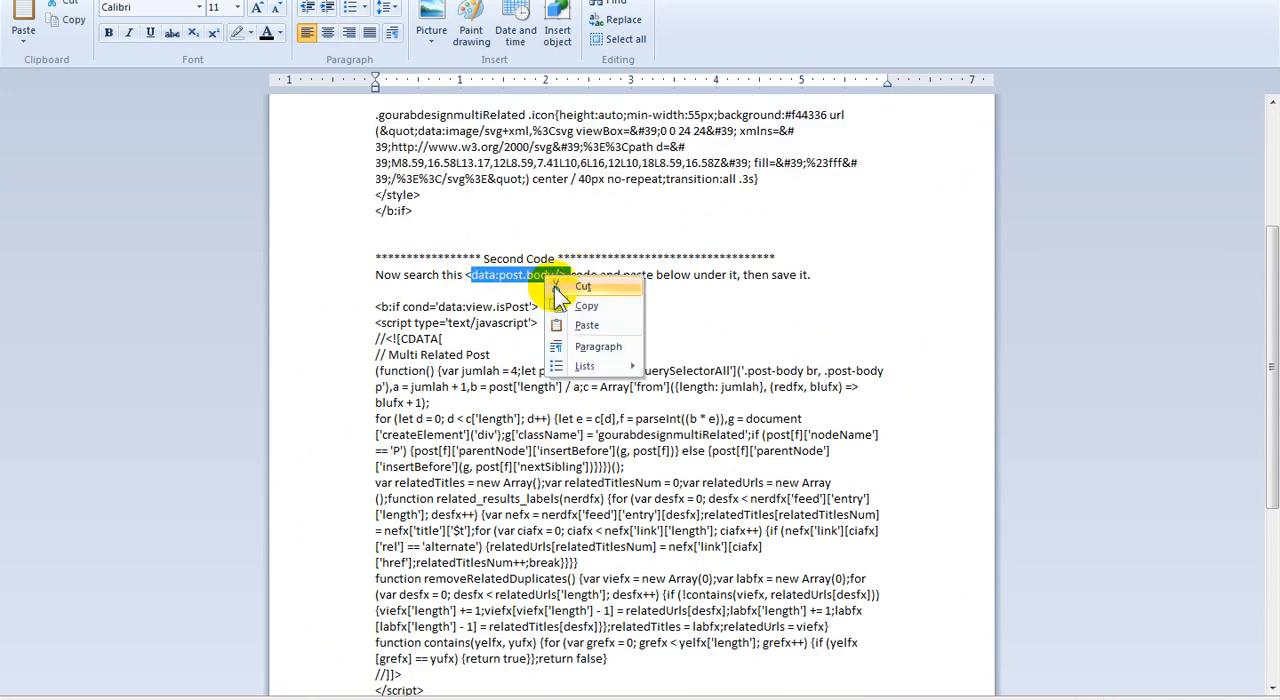
left_click(587, 306)
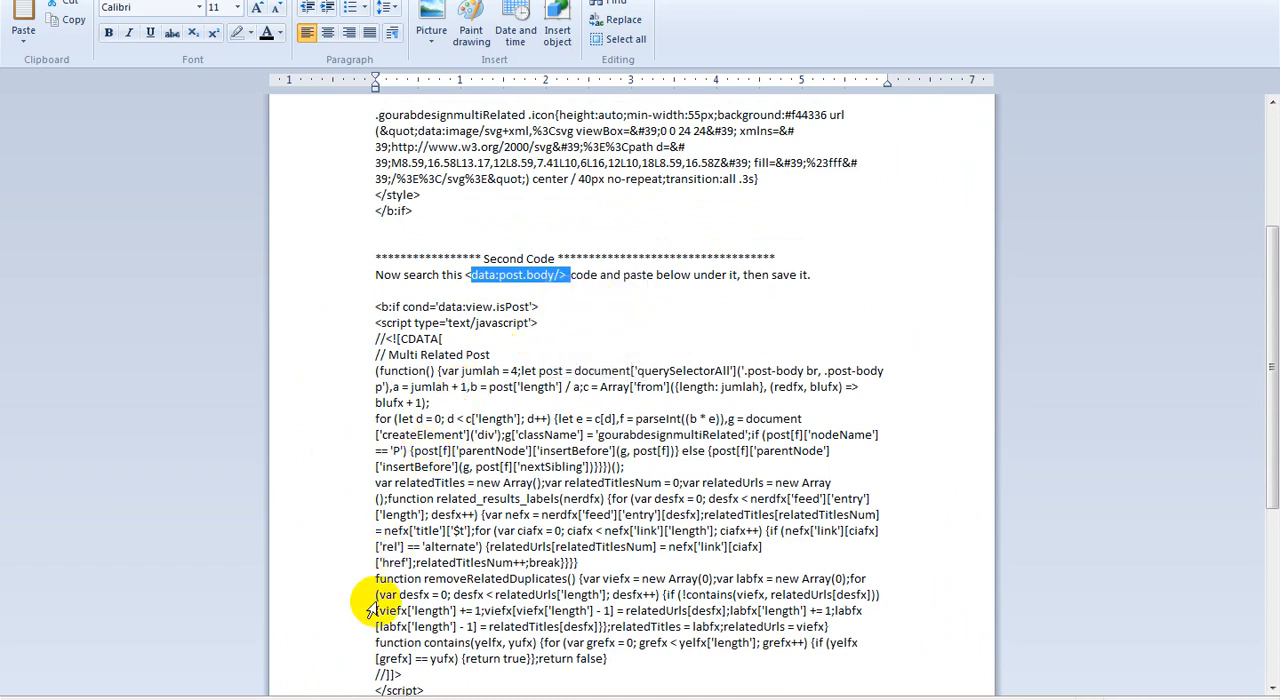
Search the theme HTML in Blogger for <data:post.body/> and go to its occurrence in the post-body entry-content div
left_click(430, 697)
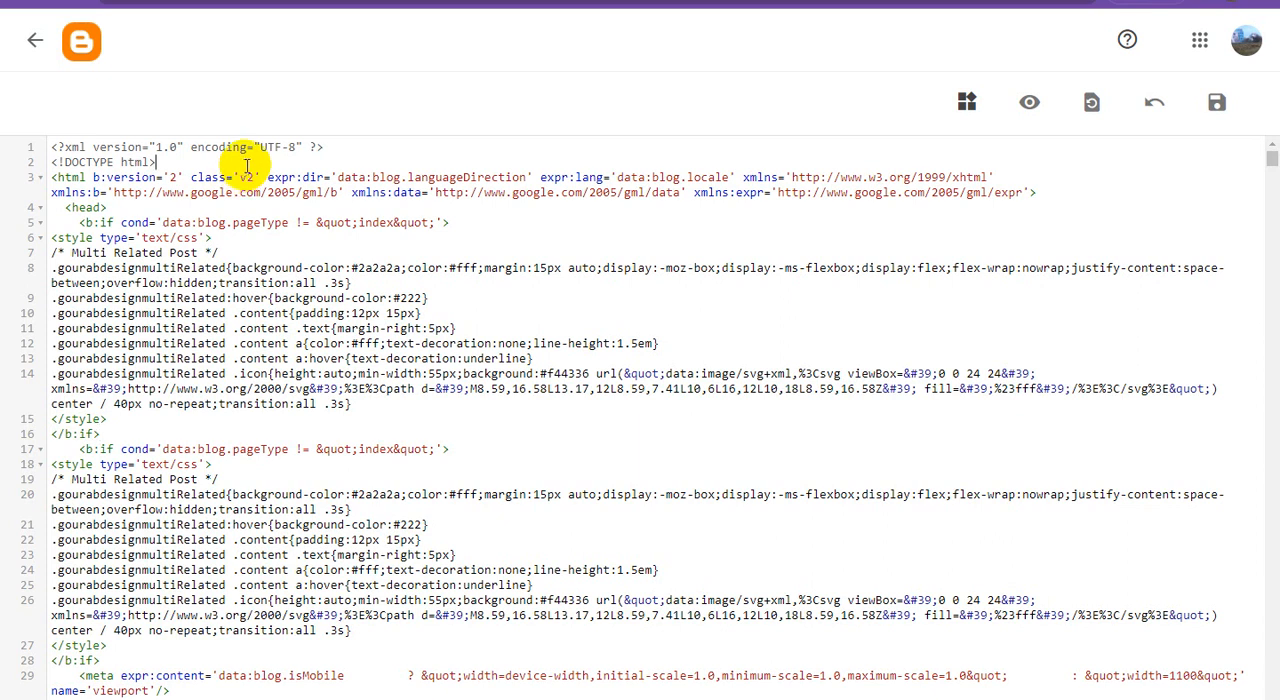
key("ctrl+f")
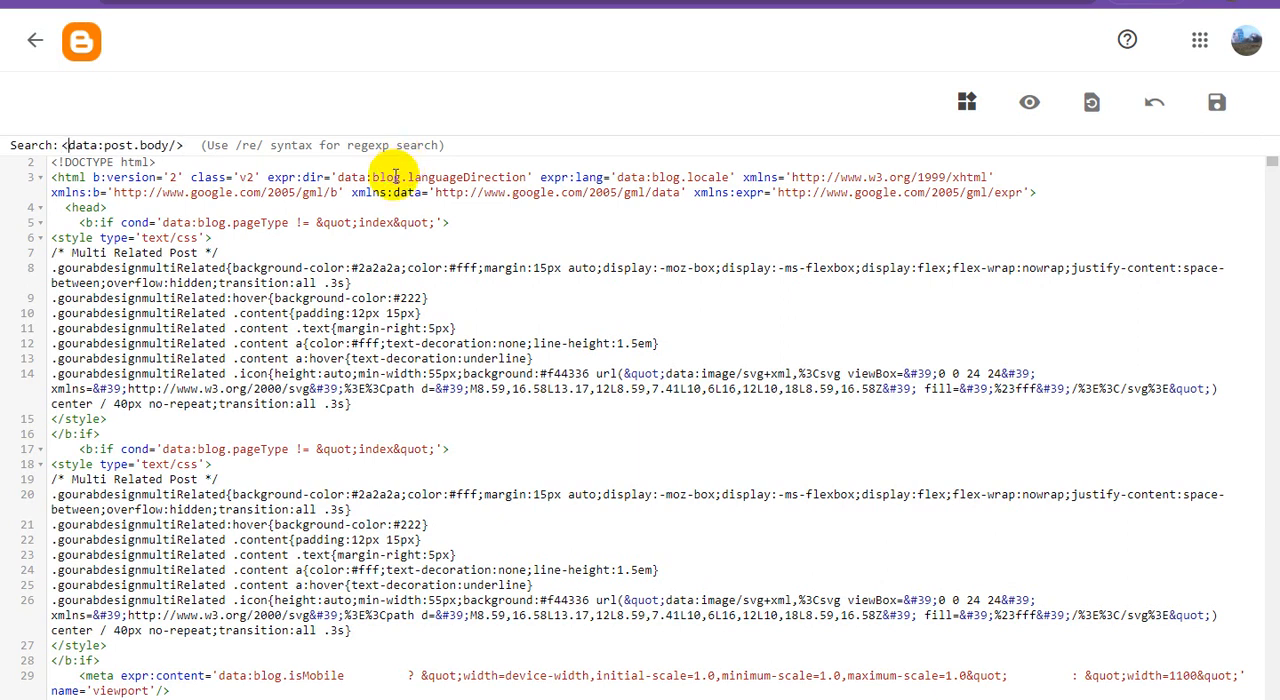
key("Return")
scroll(485, 455, "down", 5)
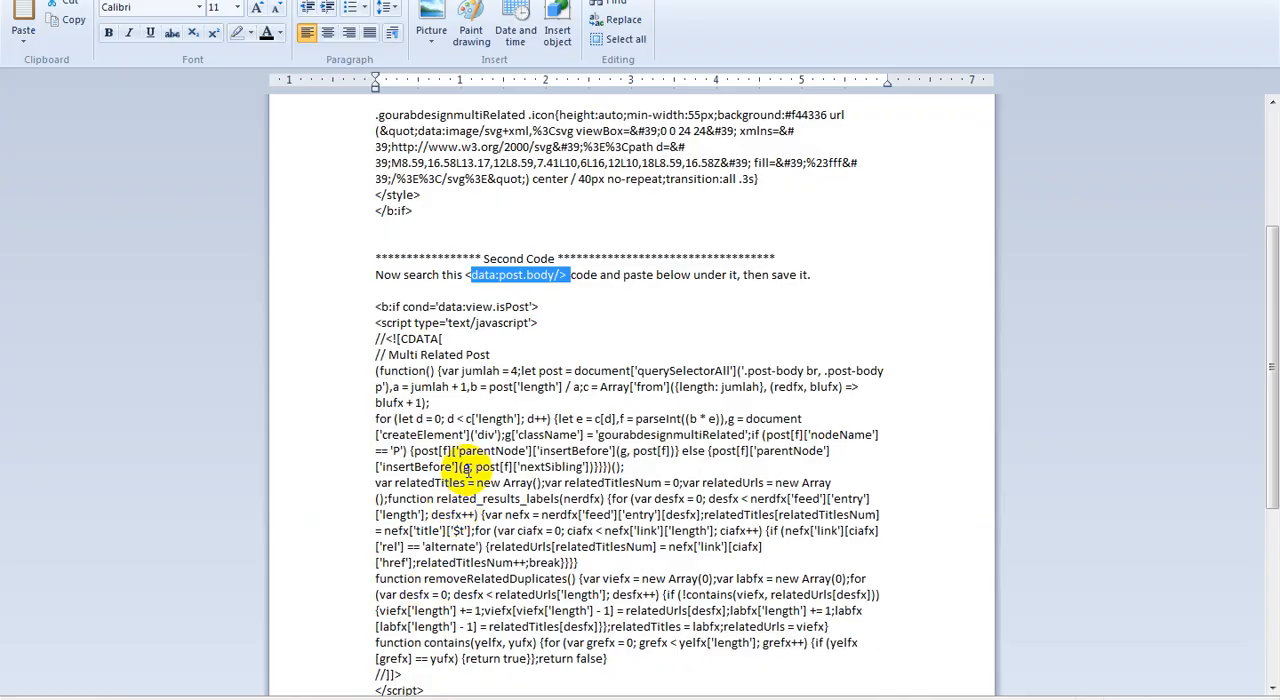
Copy the entire Second Code script block in the WordPad document, from <b:if cond='data:view.isPost'> to the final </b:if>
left_click(444, 384)
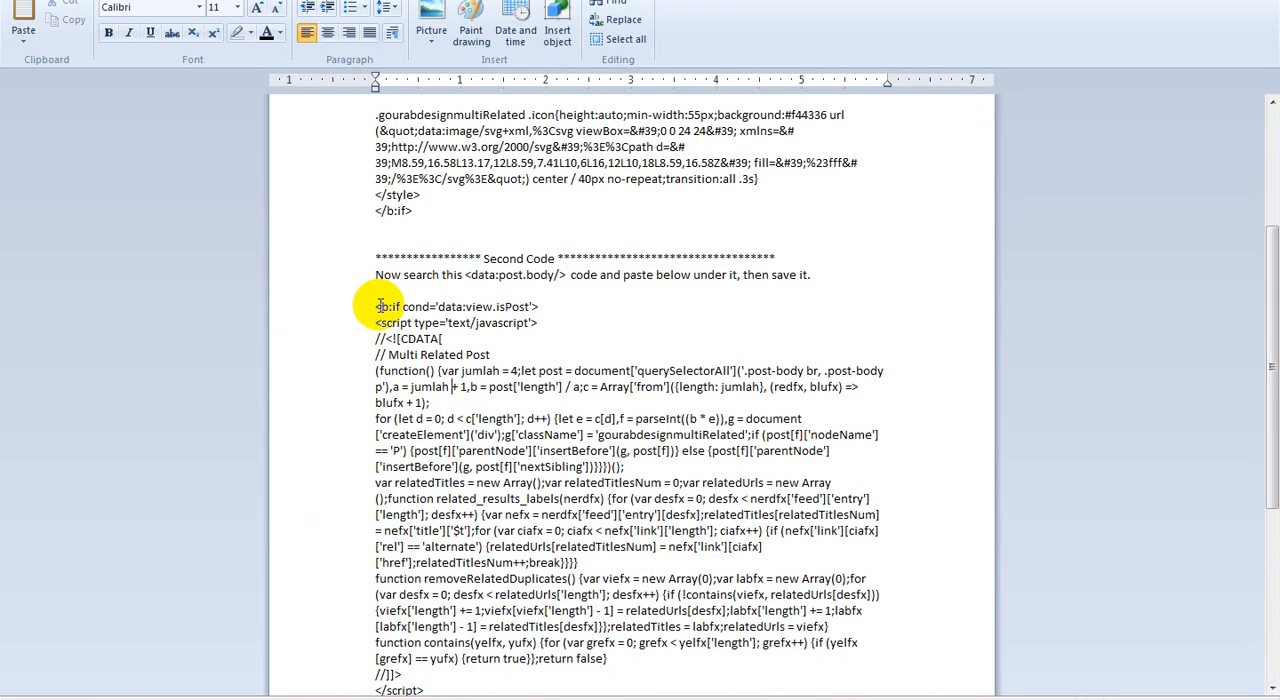
scroll(449, 343, "down", 7)
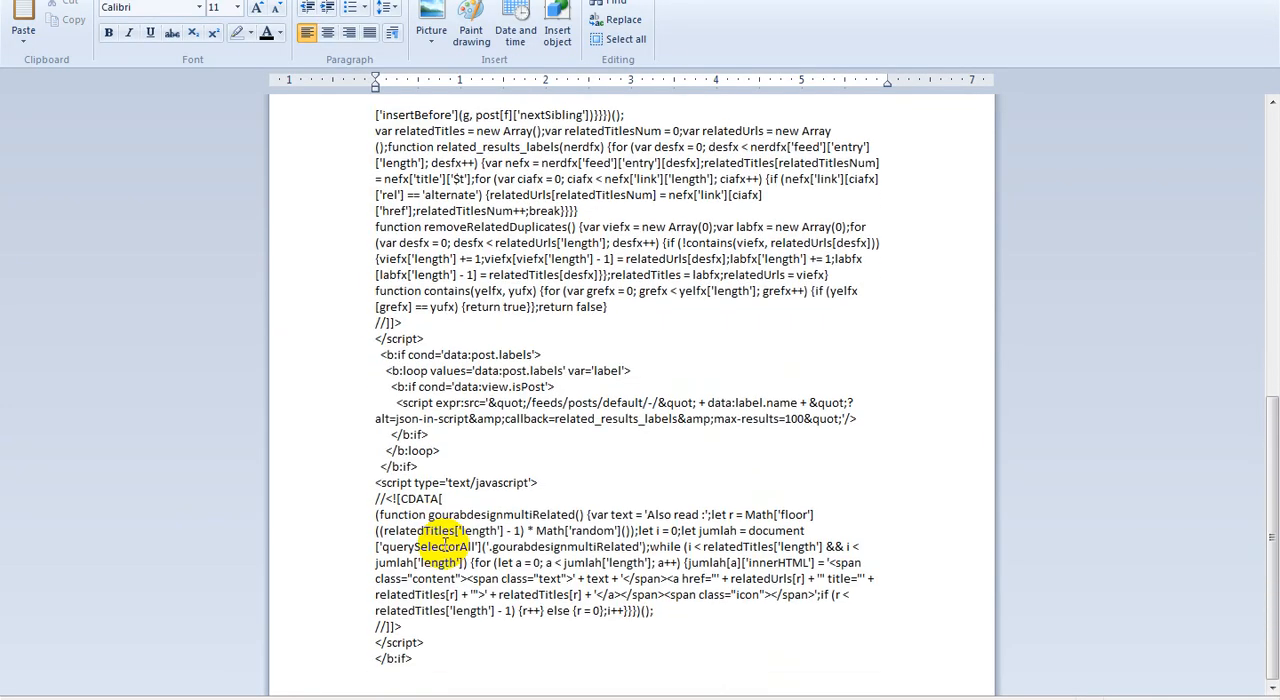
left_click(418, 658, "shift")
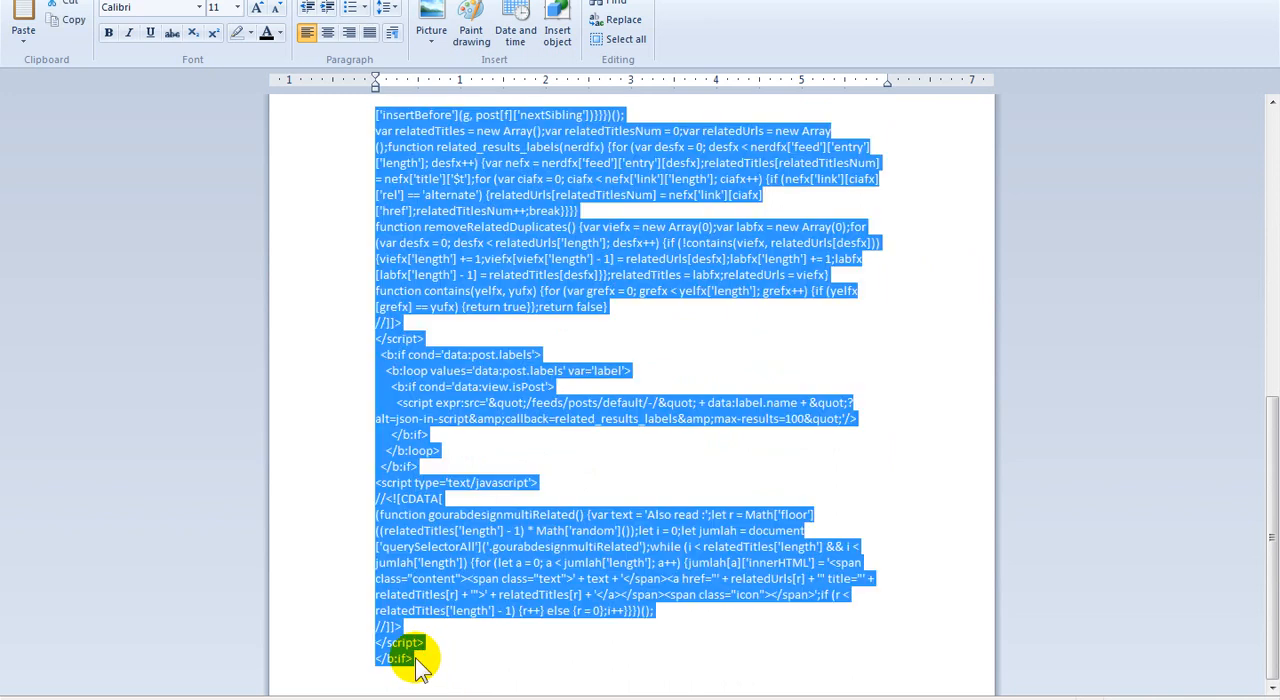
right_click(453, 373)
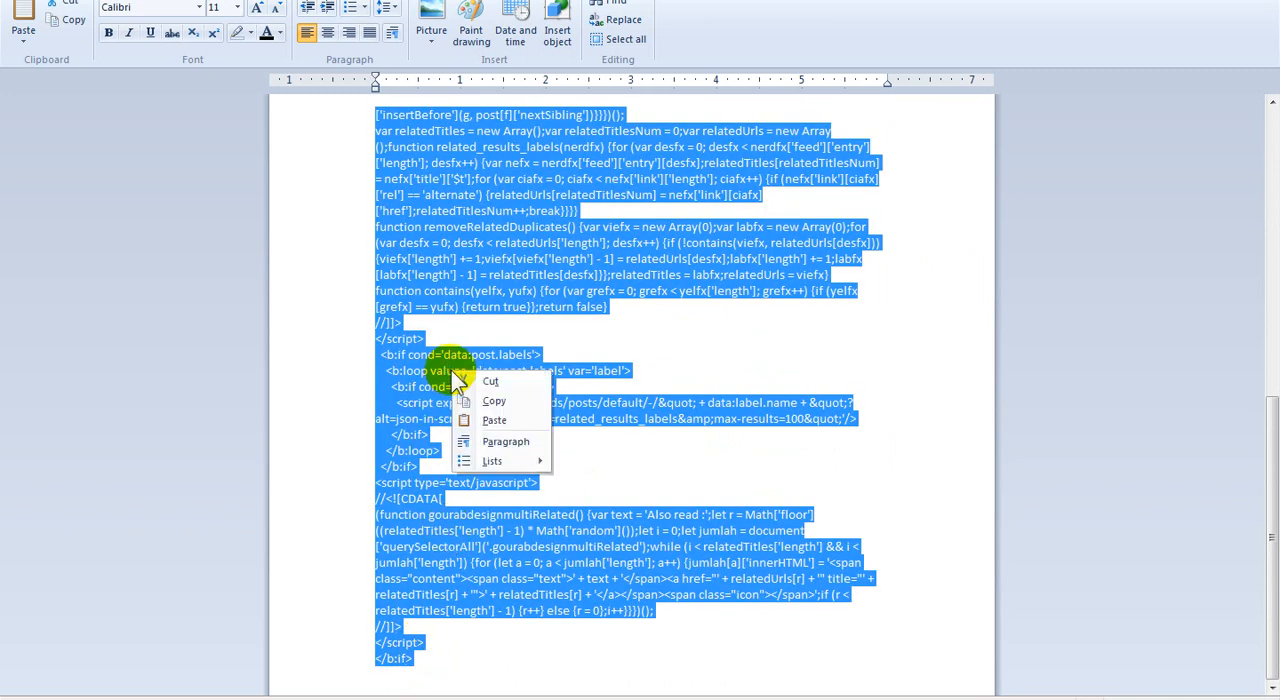
left_click(508, 402)
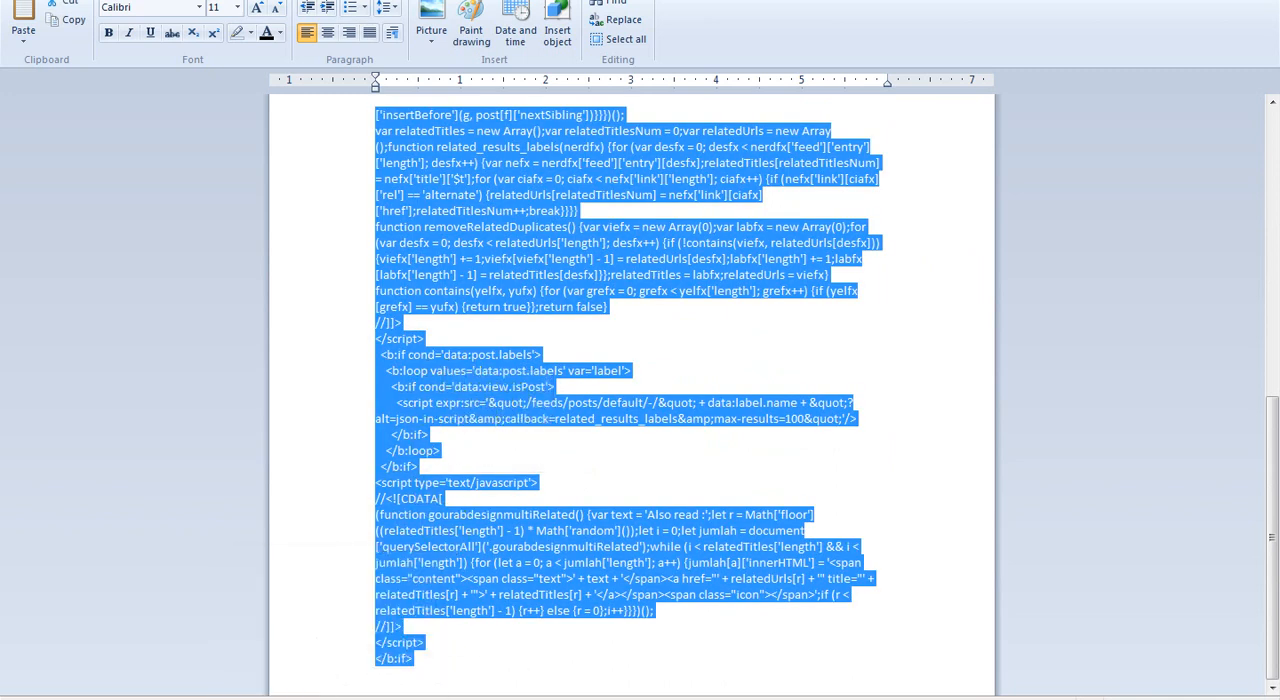
Paste the copied script on a new line below <data:post.body/> in Blogger's theme HTML and save the theme
left_click(362, 694)
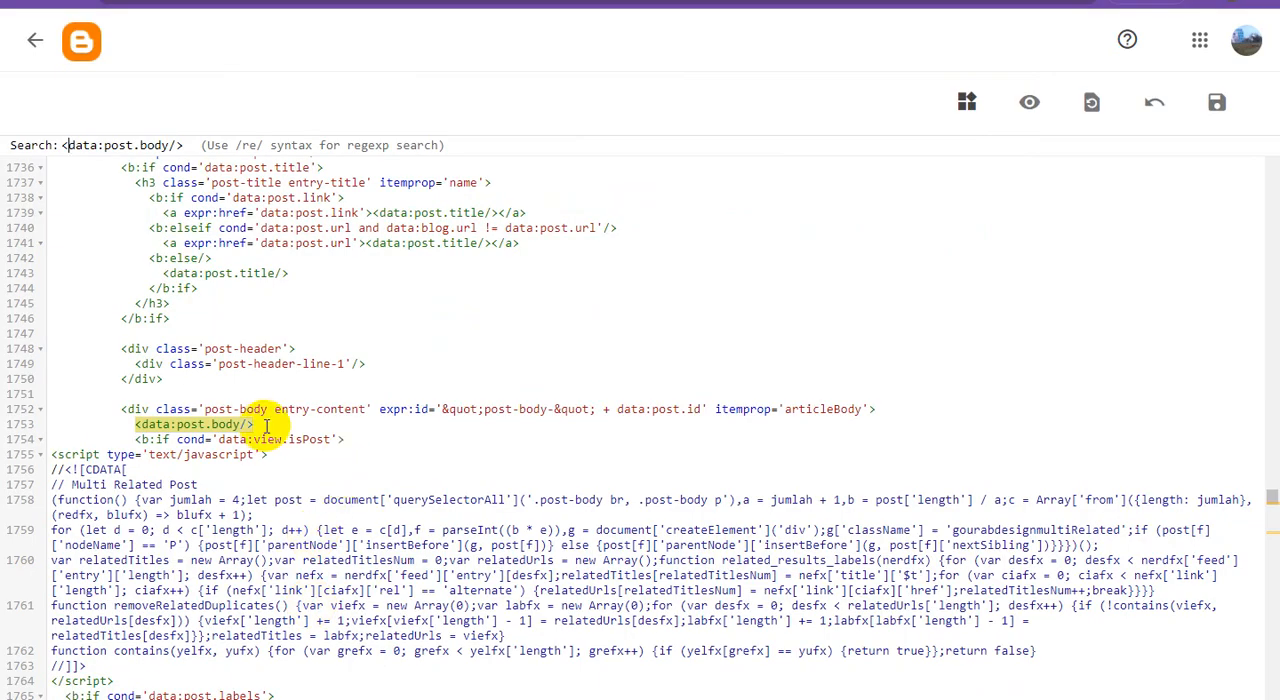
left_click(265, 425)
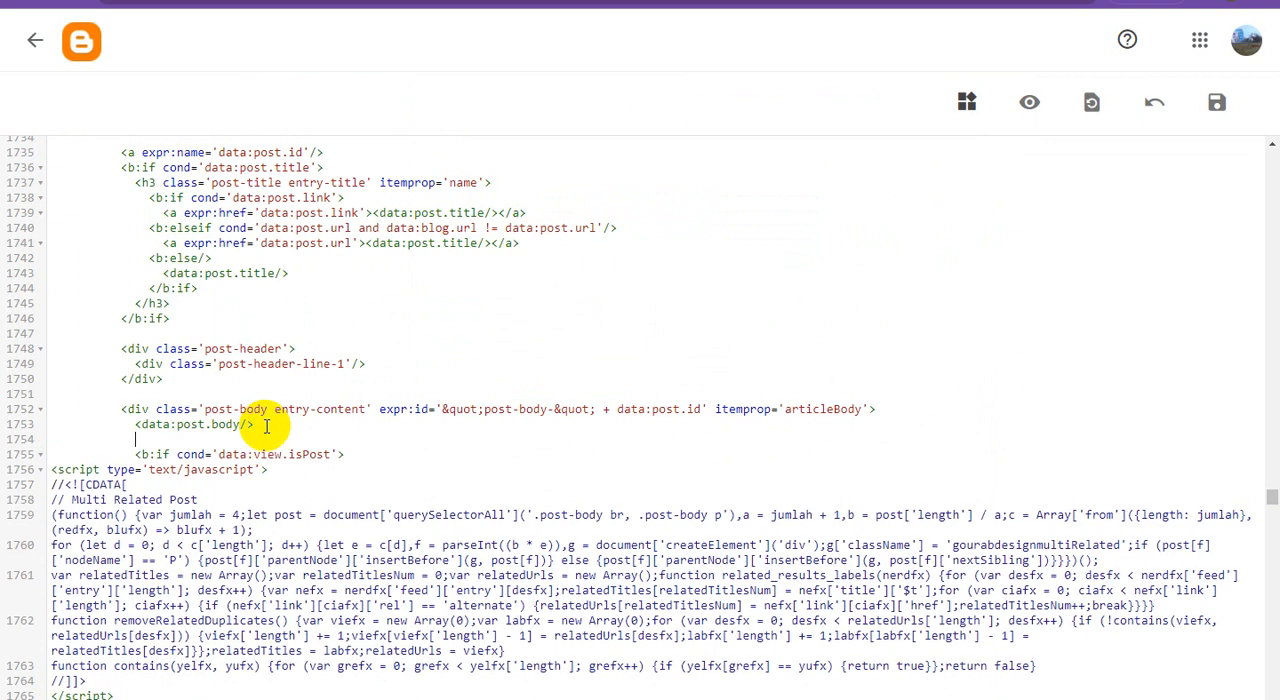
scroll(305, 422, "down", 3)
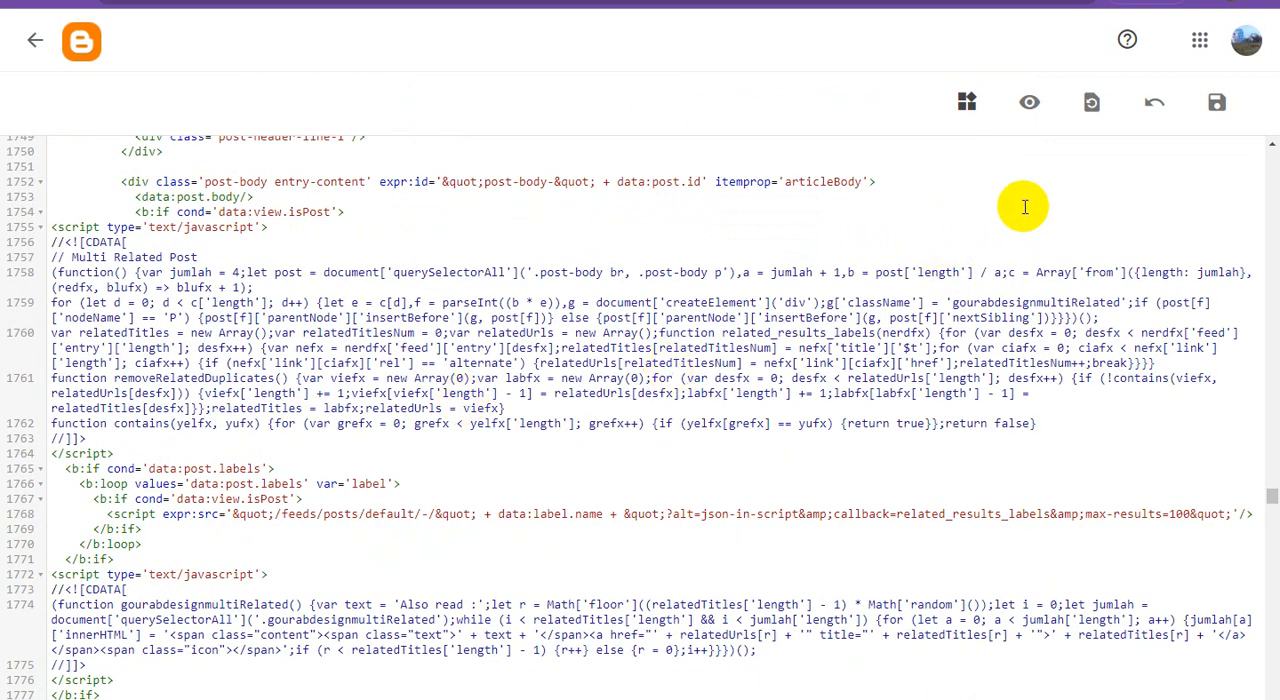
left_click(1216, 110)
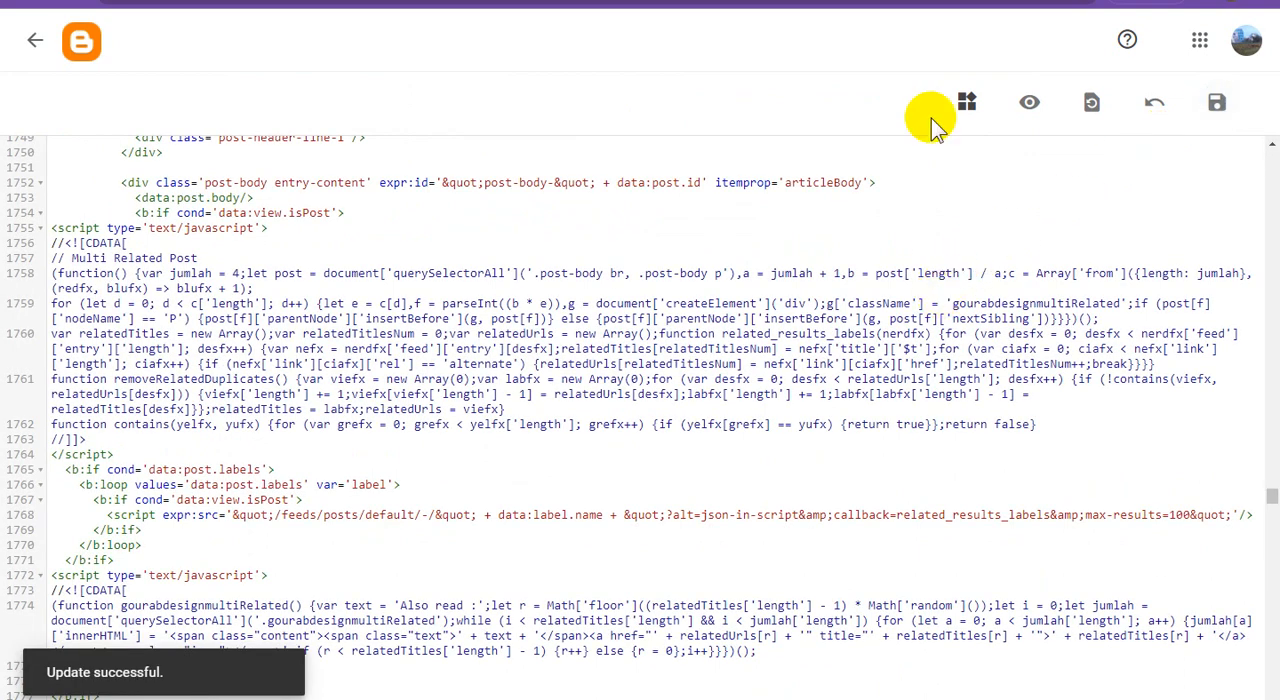
Switch to the published YouTube Video Creator Course post on the blog and reload the page
left_click(943, 2)
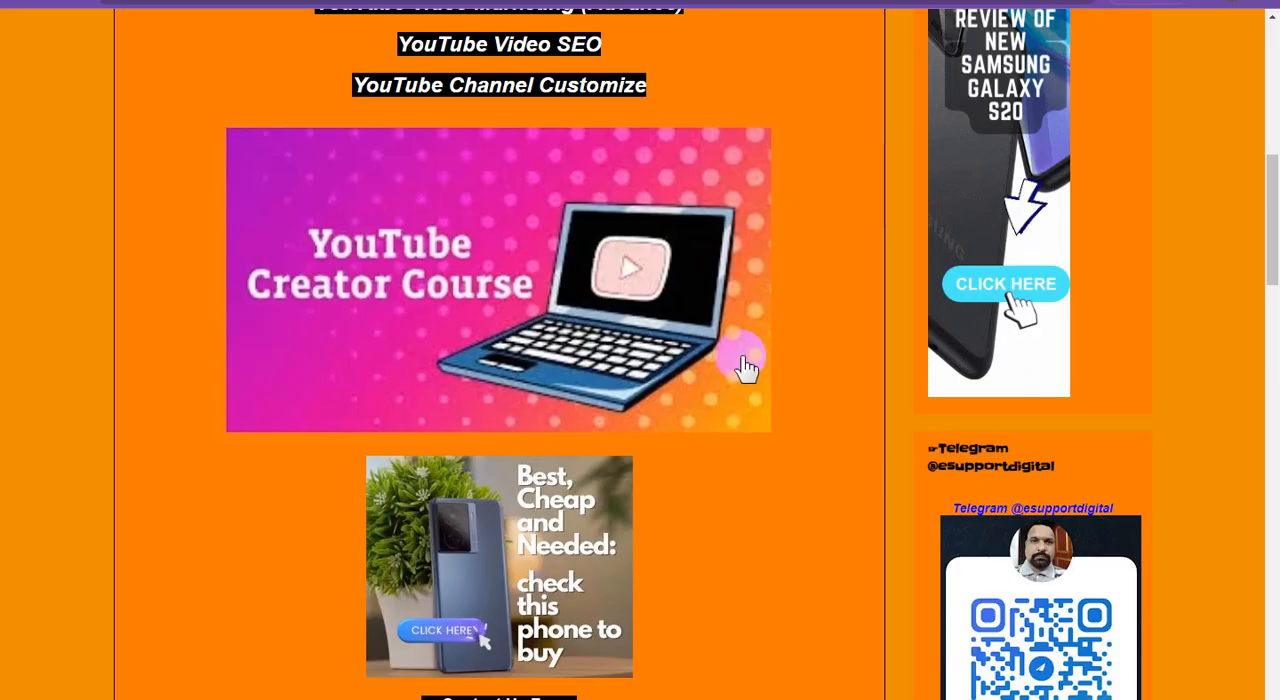
scroll(757, 420, "up", 10)
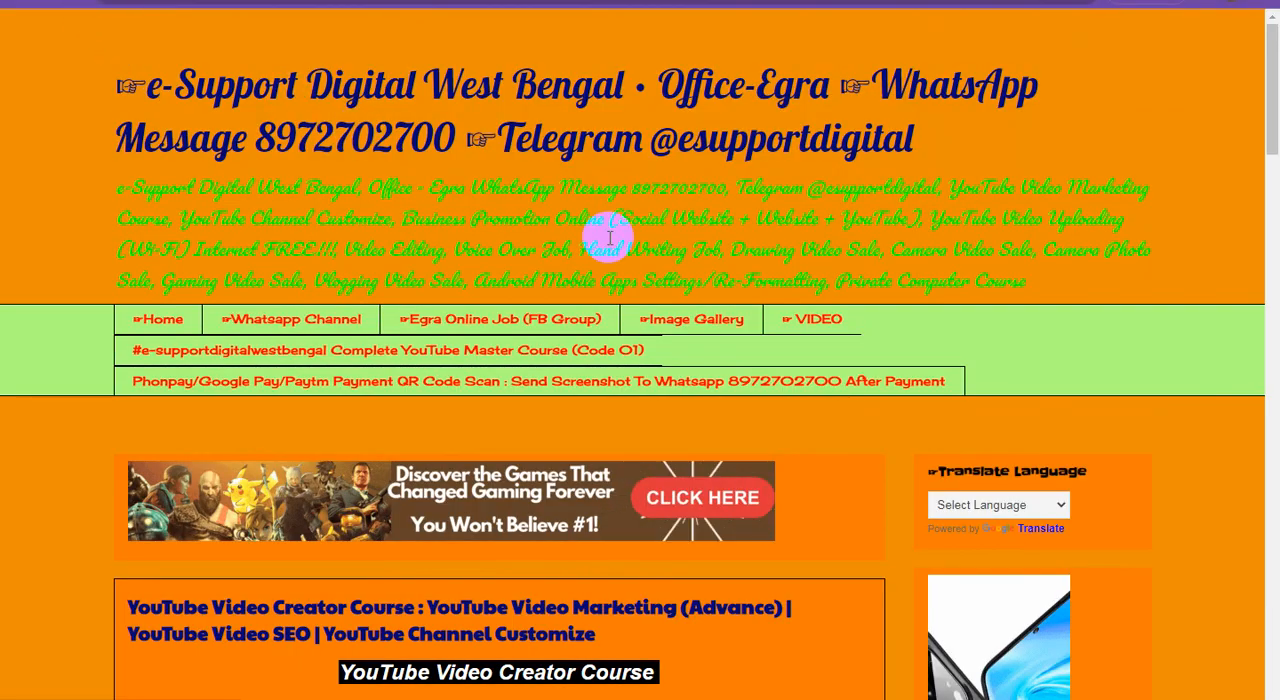
key("F5")
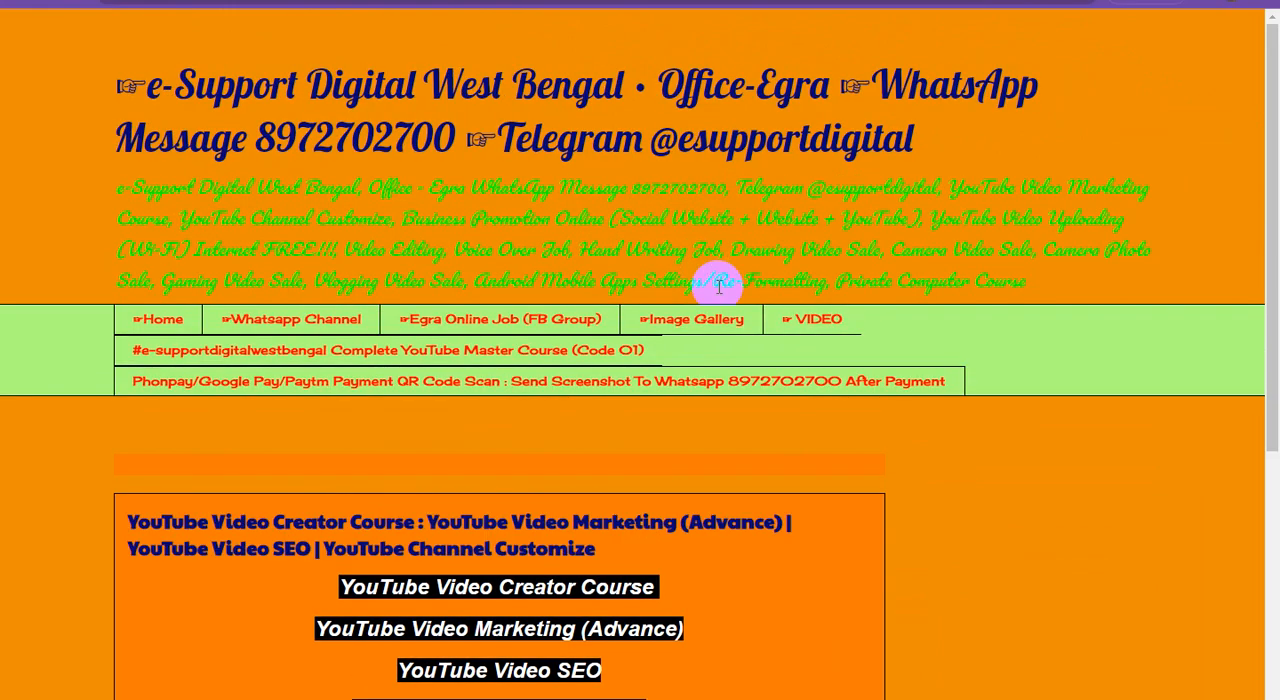
Examine the reloaded post from title to footer for the Multi Related Post links
scroll(754, 316, "down", 3)
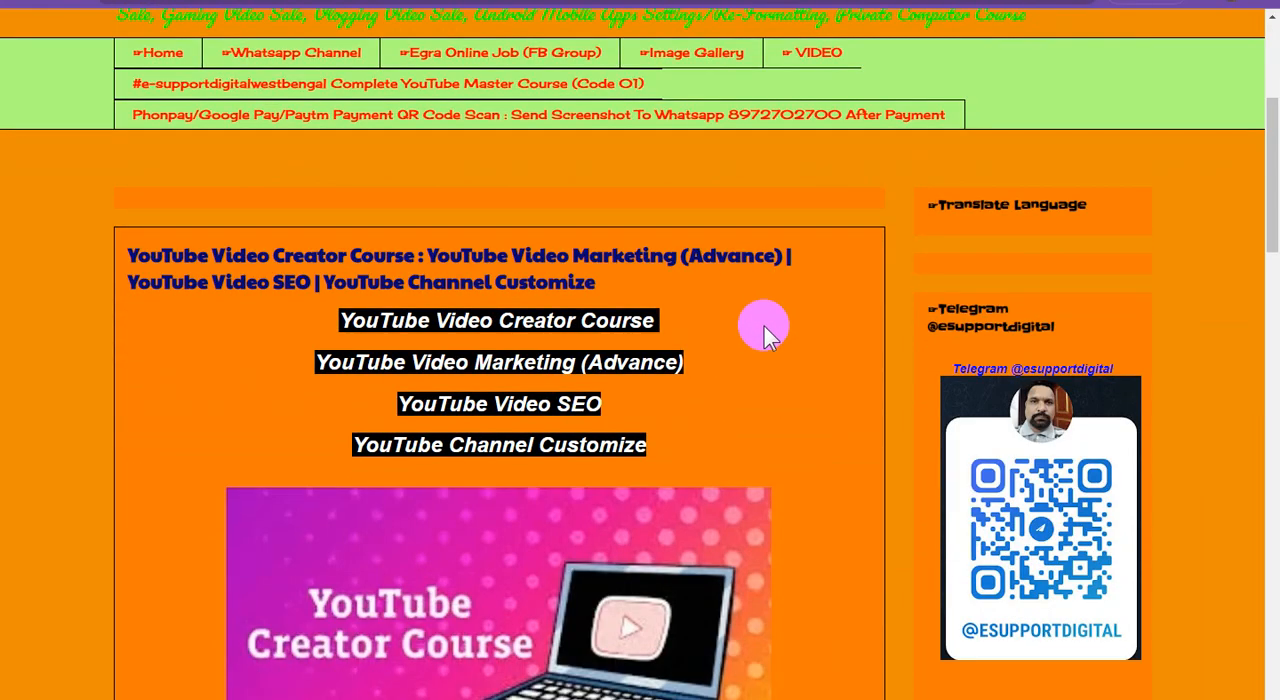
scroll(764, 328, "down", 6)
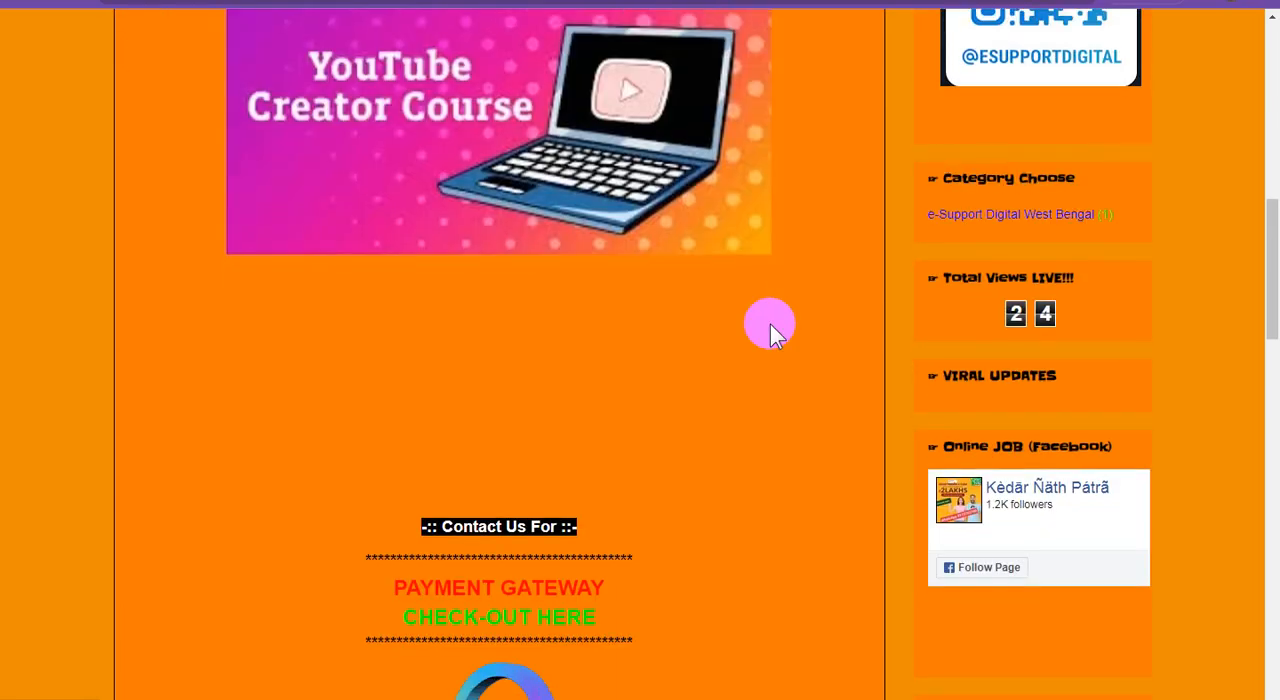
scroll(770, 324, "down", 3)
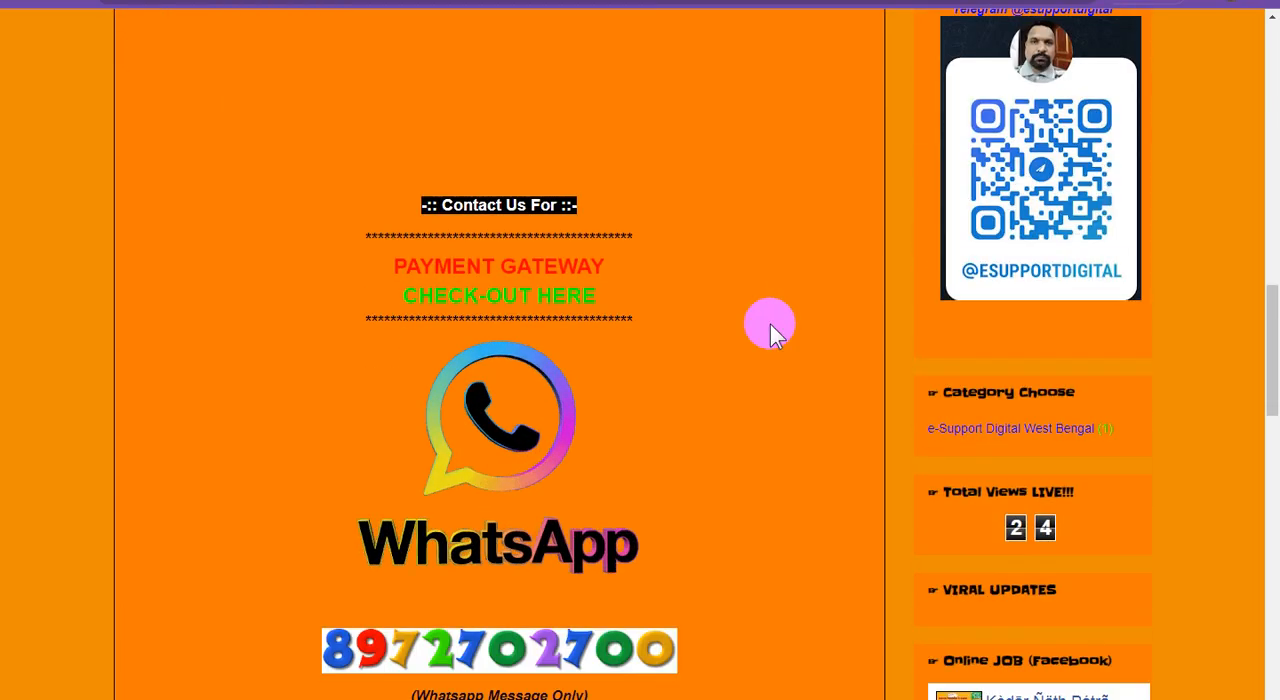
scroll(772, 330, "down", 7)
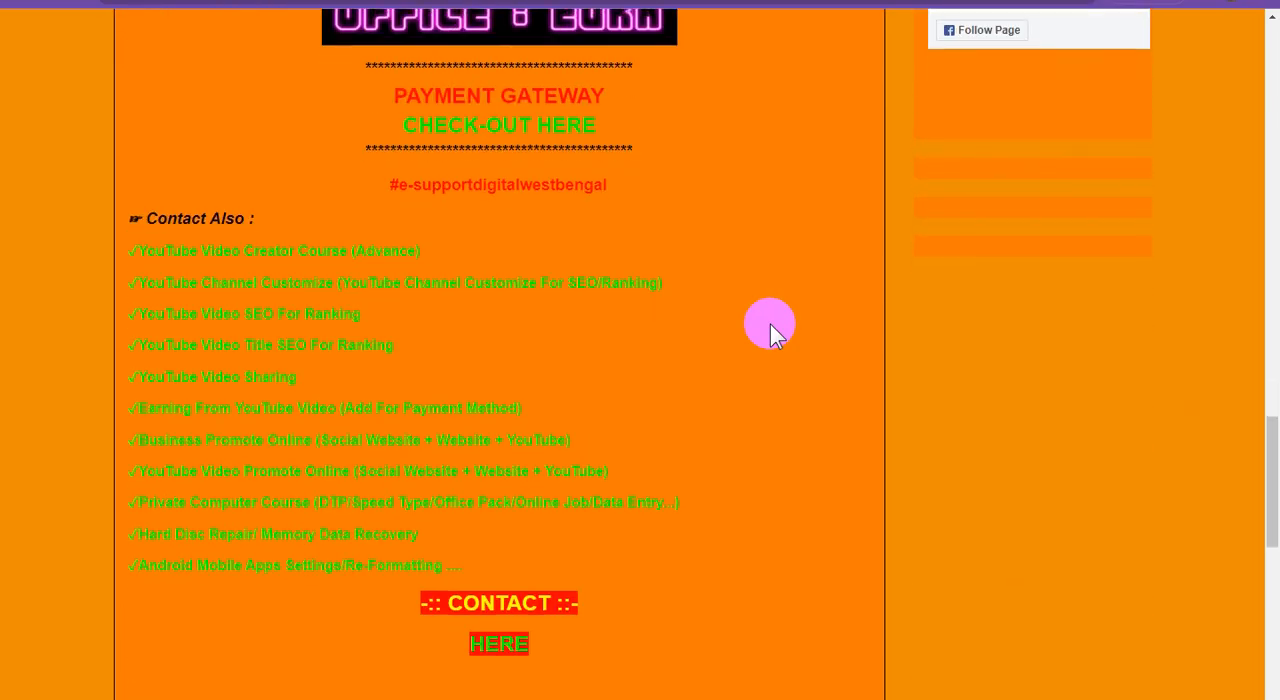
scroll(770, 324, "down", 10)
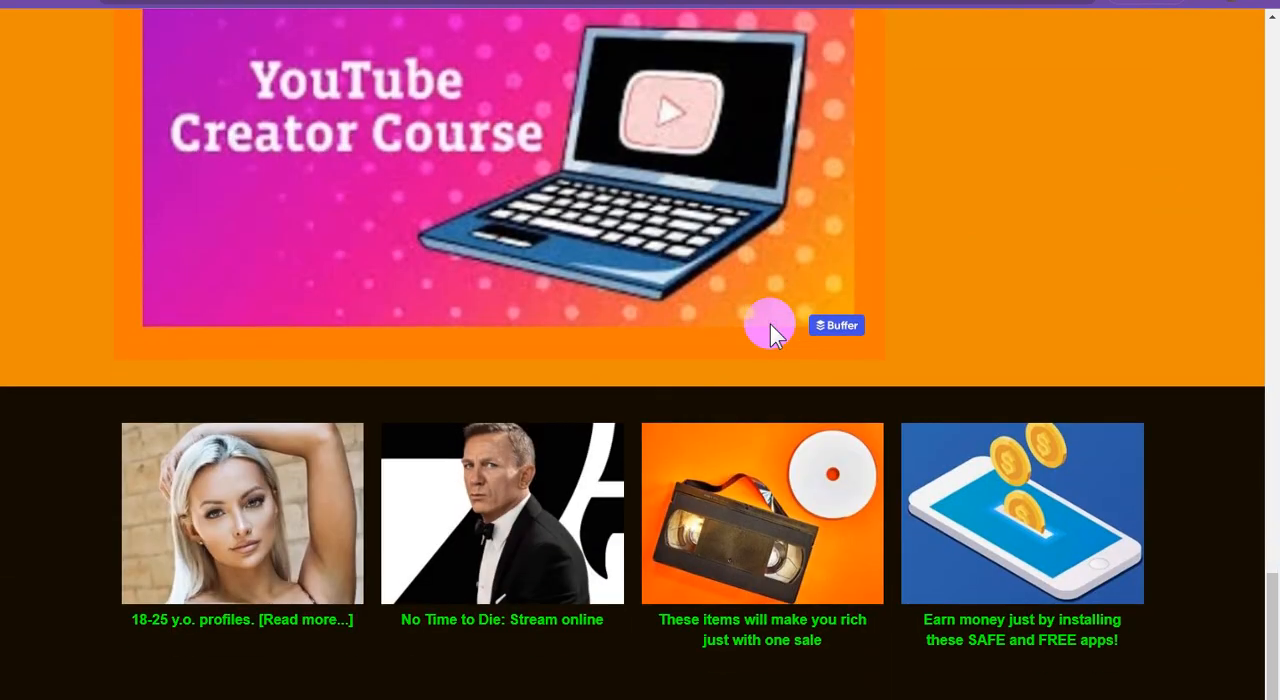
scroll(770, 324, "up", 7)
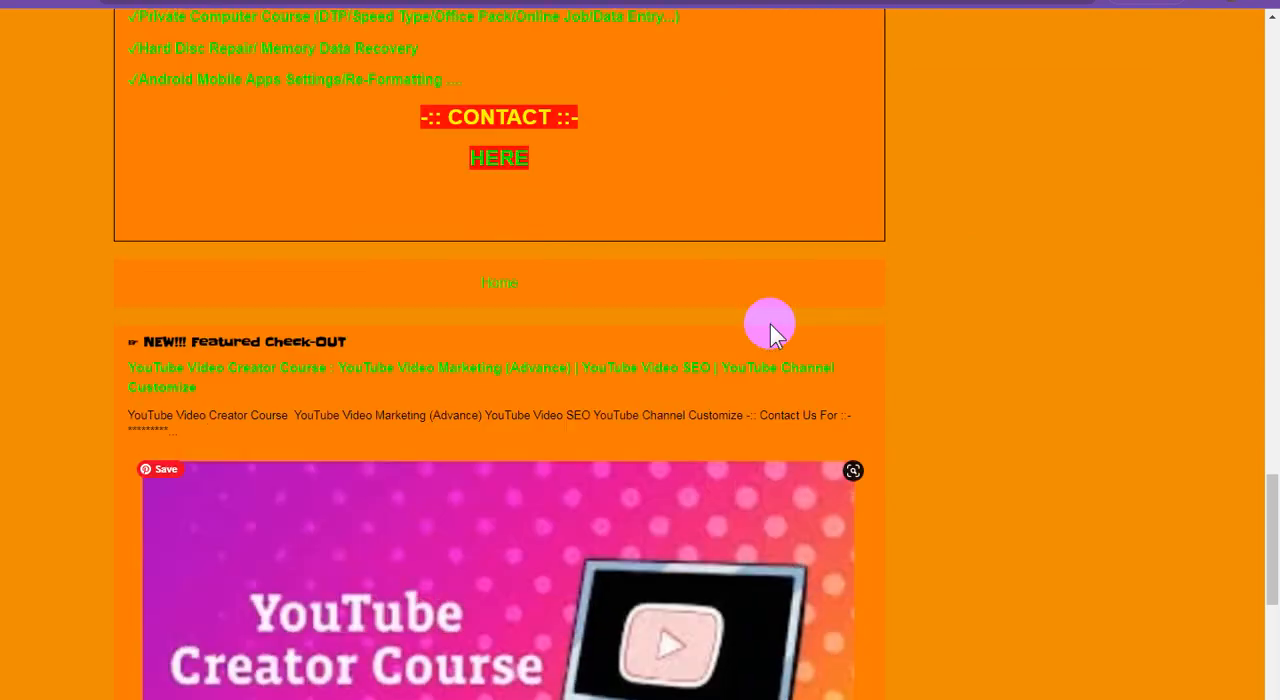
scroll(770, 324, "up", 10)
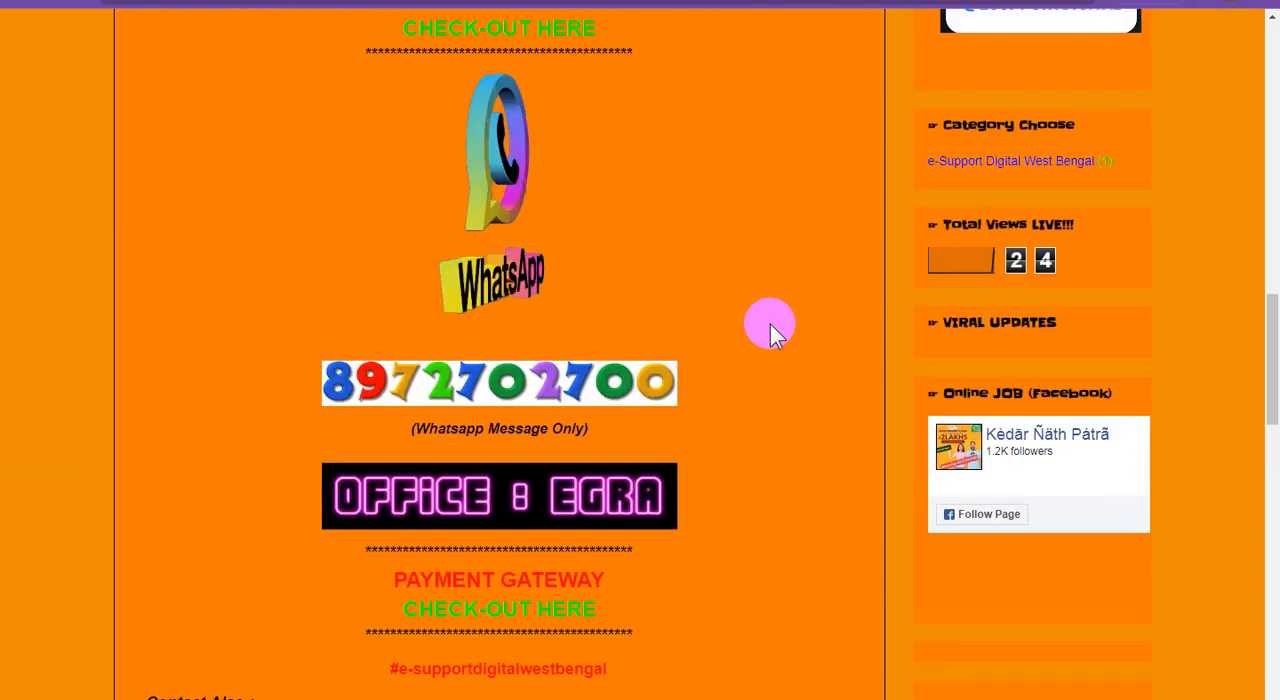
scroll(770, 324, "up", 10)
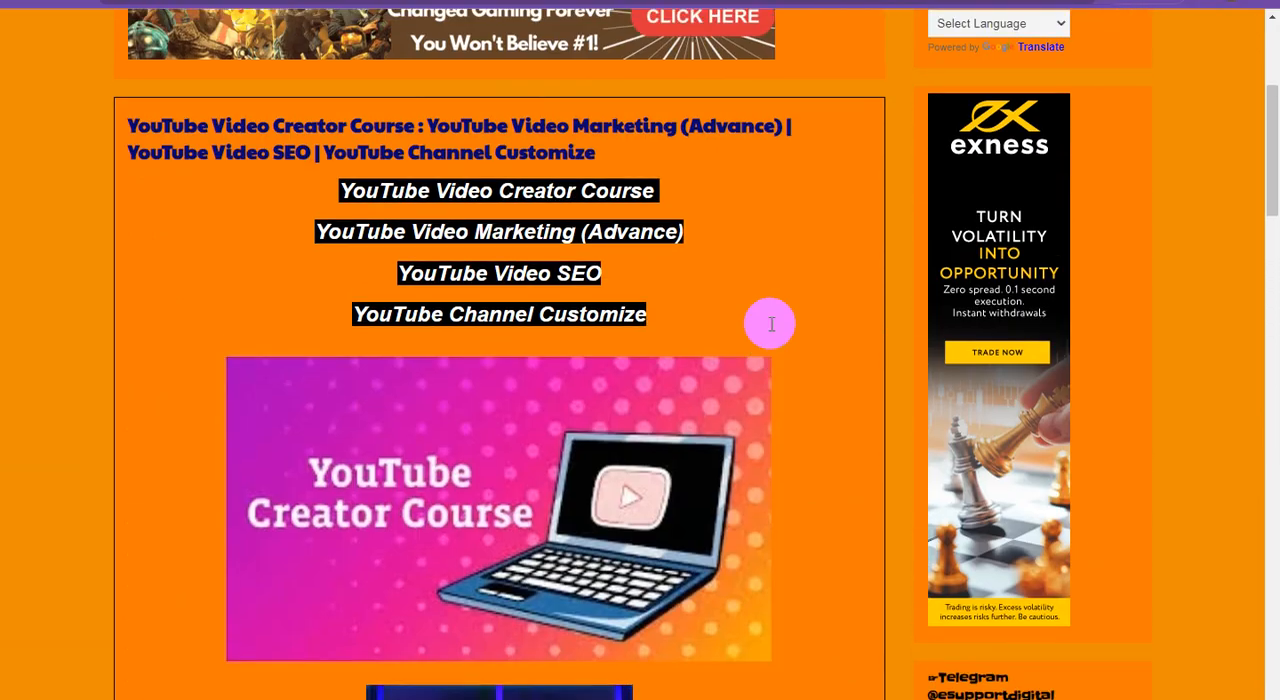
scroll(775, 333, "up", 2)
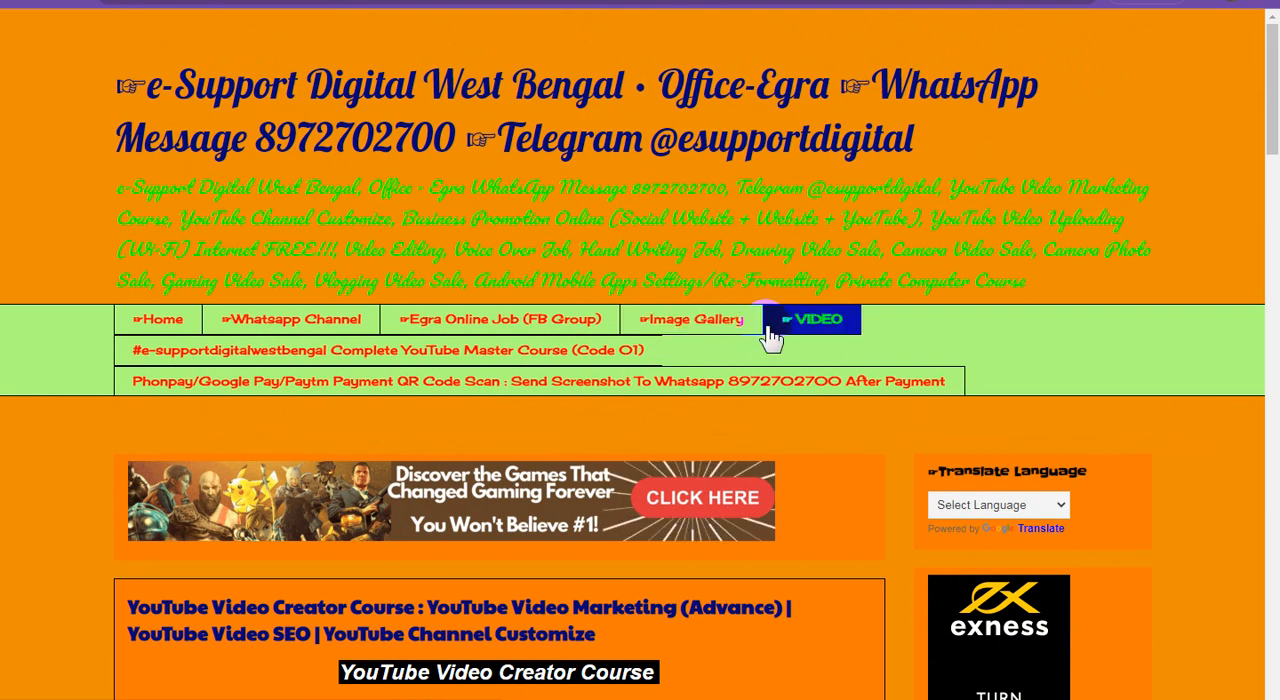
Check again around the course image, the ad and the WhatsApp contact section for related post links within the text
scroll(727, 405, "down", 5)
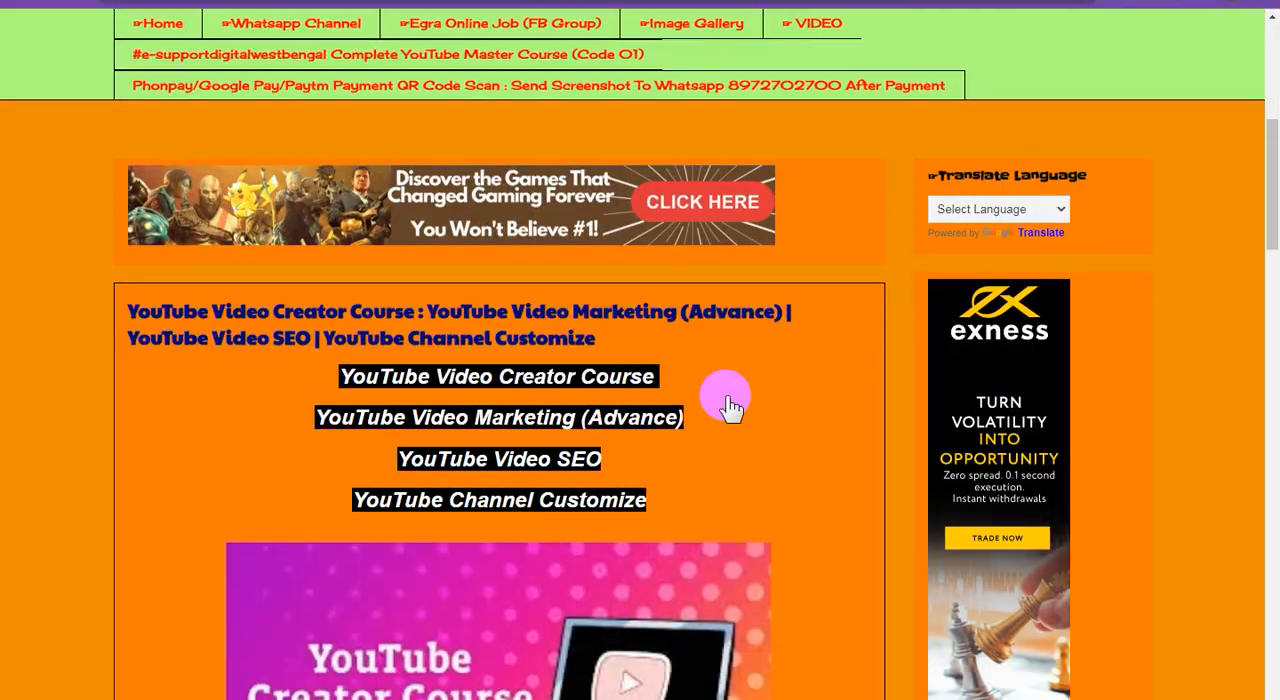
scroll(474, 371, "down", 4)
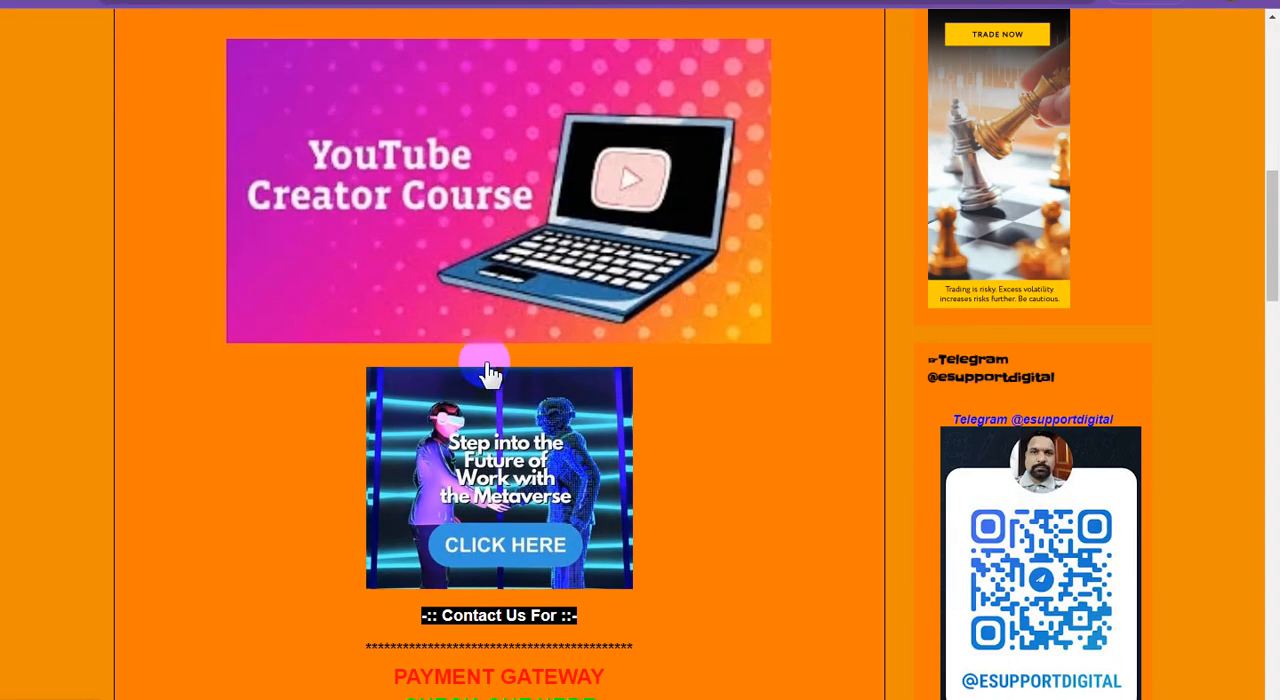
scroll(505, 370, "down", 2)
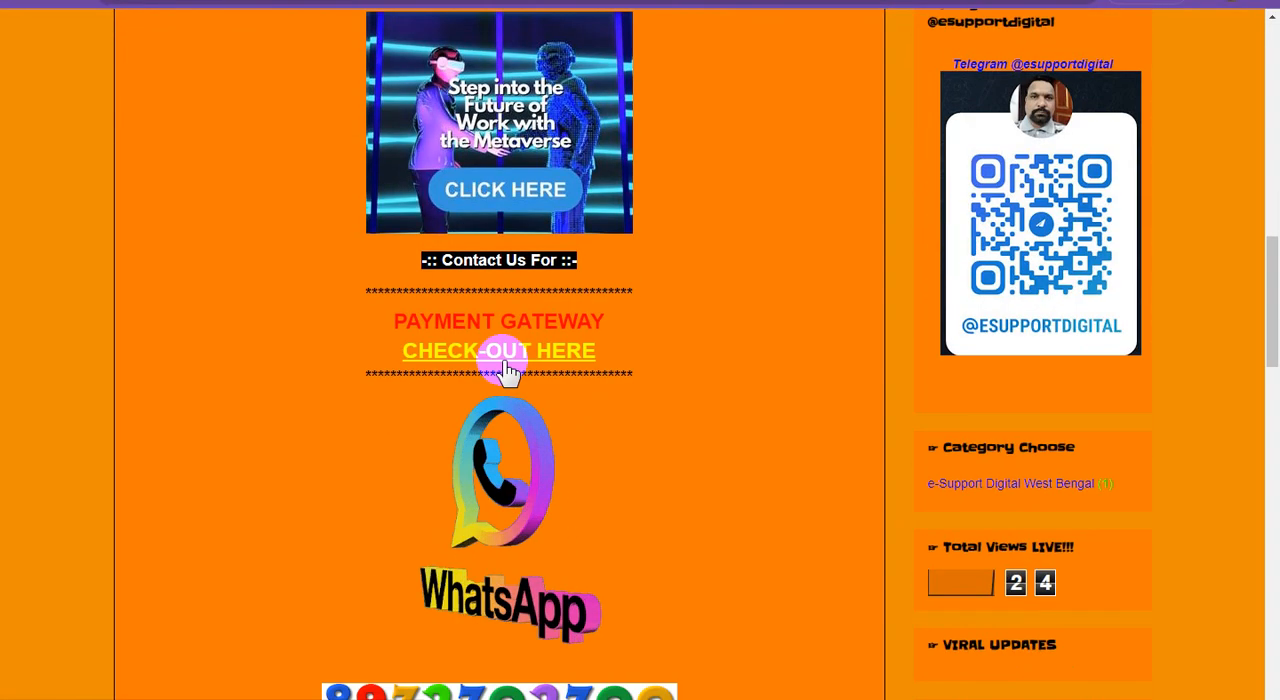
scroll(505, 370, "up", 8)
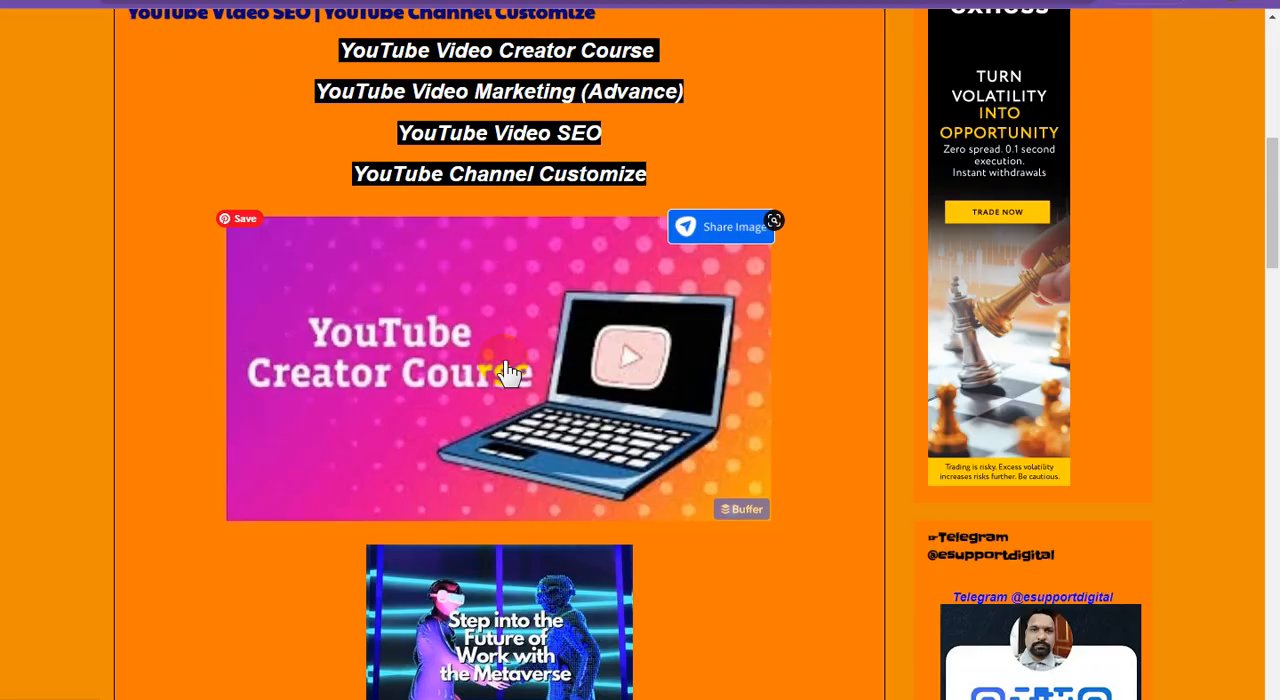
scroll(505, 370, "up", 4)
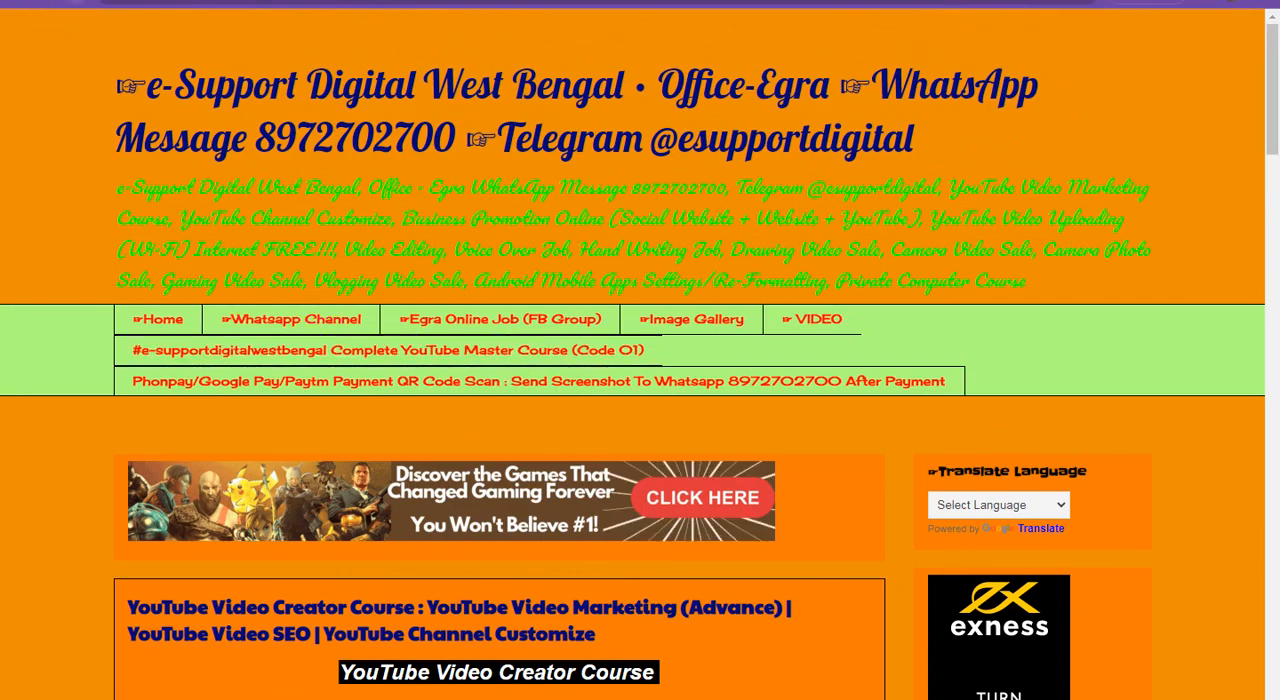
left_click(577, 320)
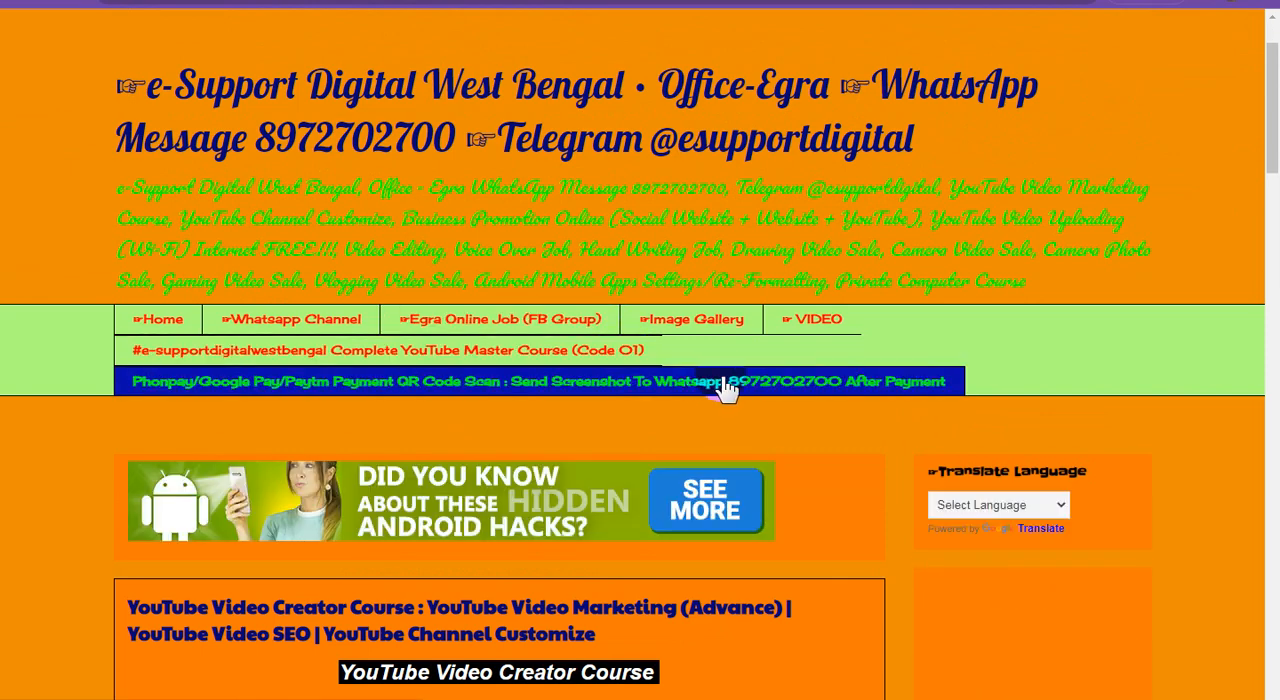
scroll(725, 387, "down", 3)
scroll(723, 376, "down", 5)
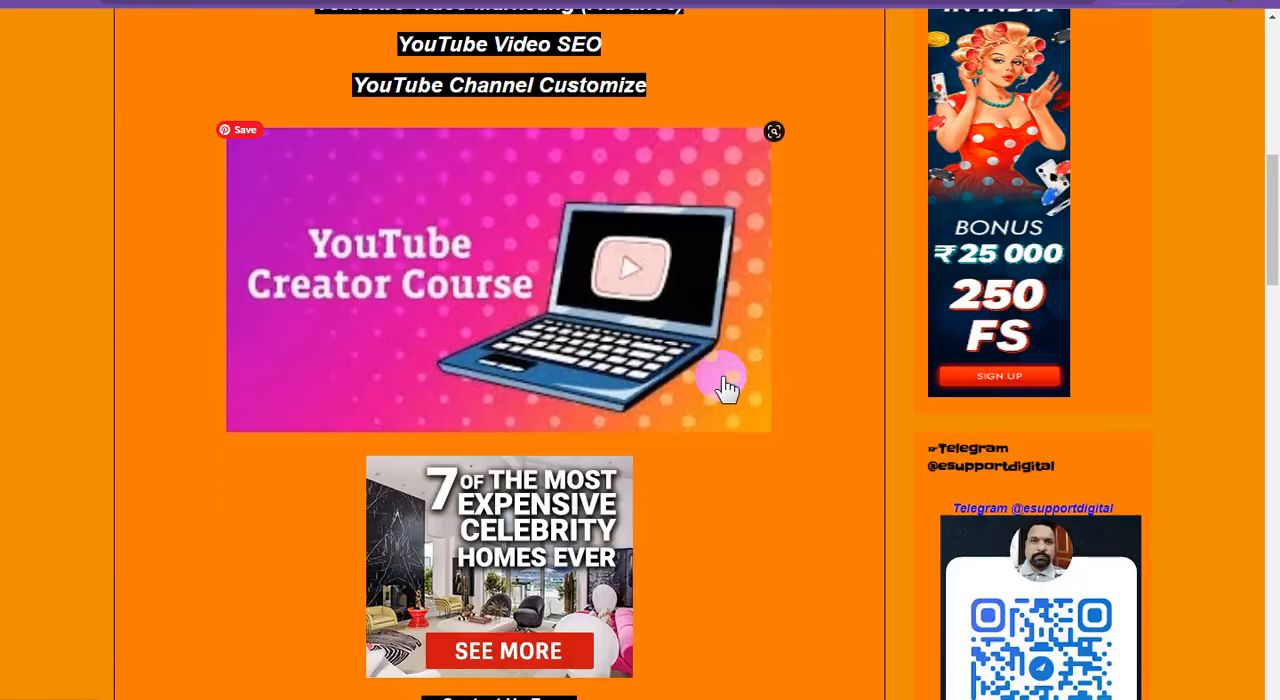
scroll(727, 387, "down", 5)
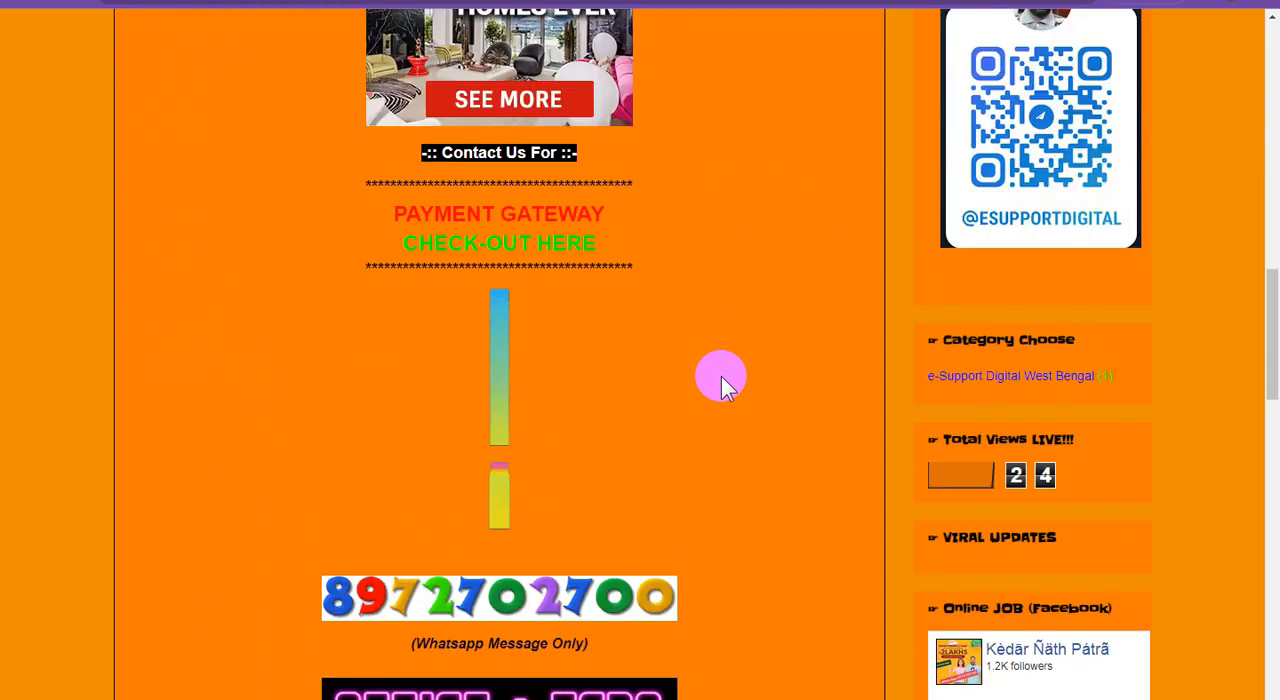
scroll(721, 376, "down", 1)
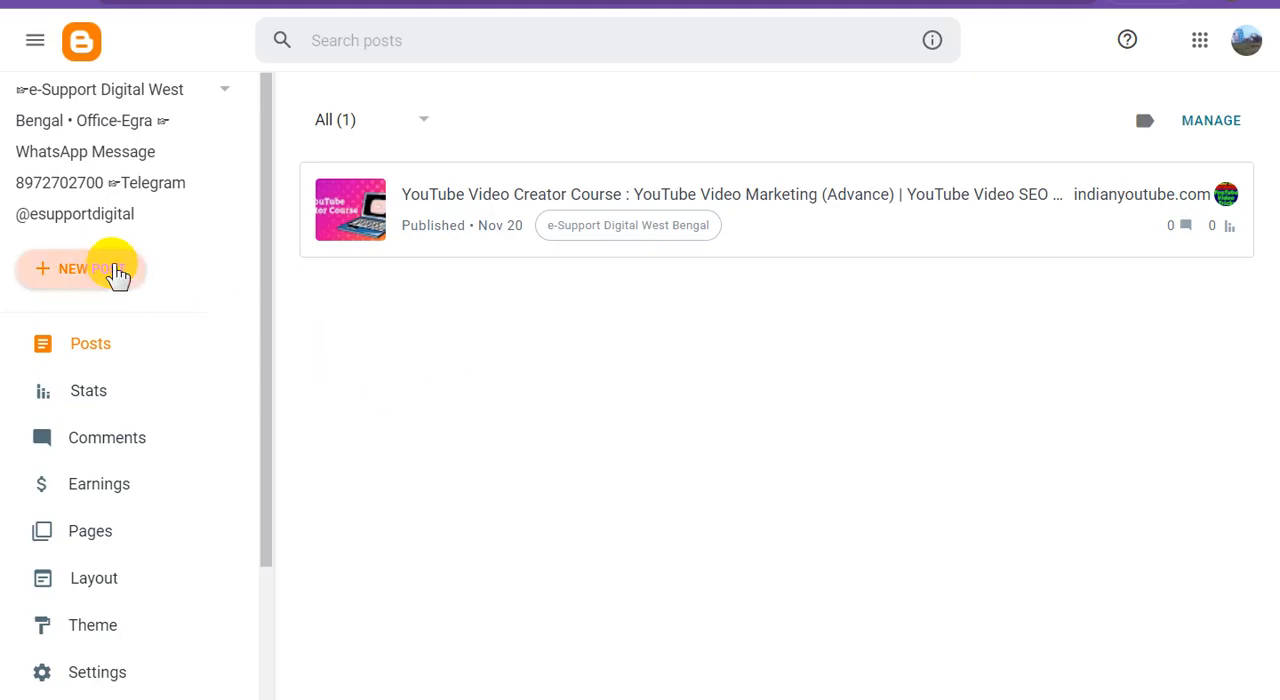
Create a new Blogger post in Compose view and enter three centre-aligned placeholder lines reading "f"
left_click(118, 277)
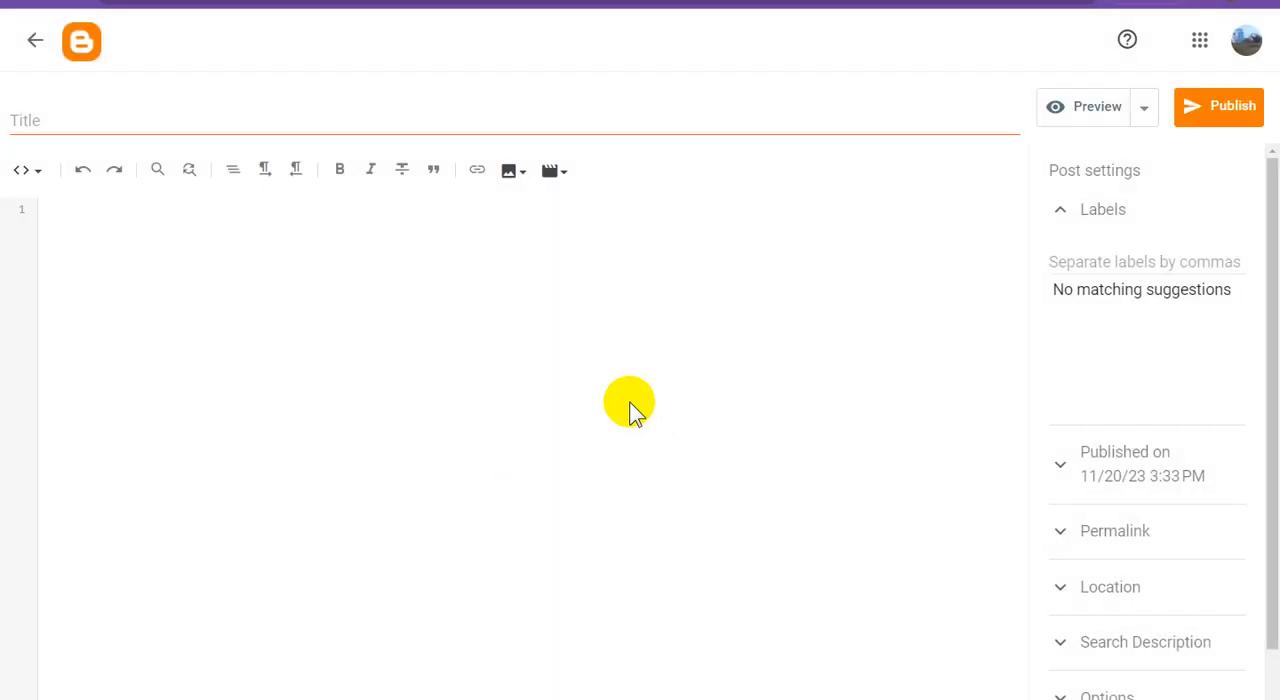
left_click(33, 172)
left_click(72, 226)
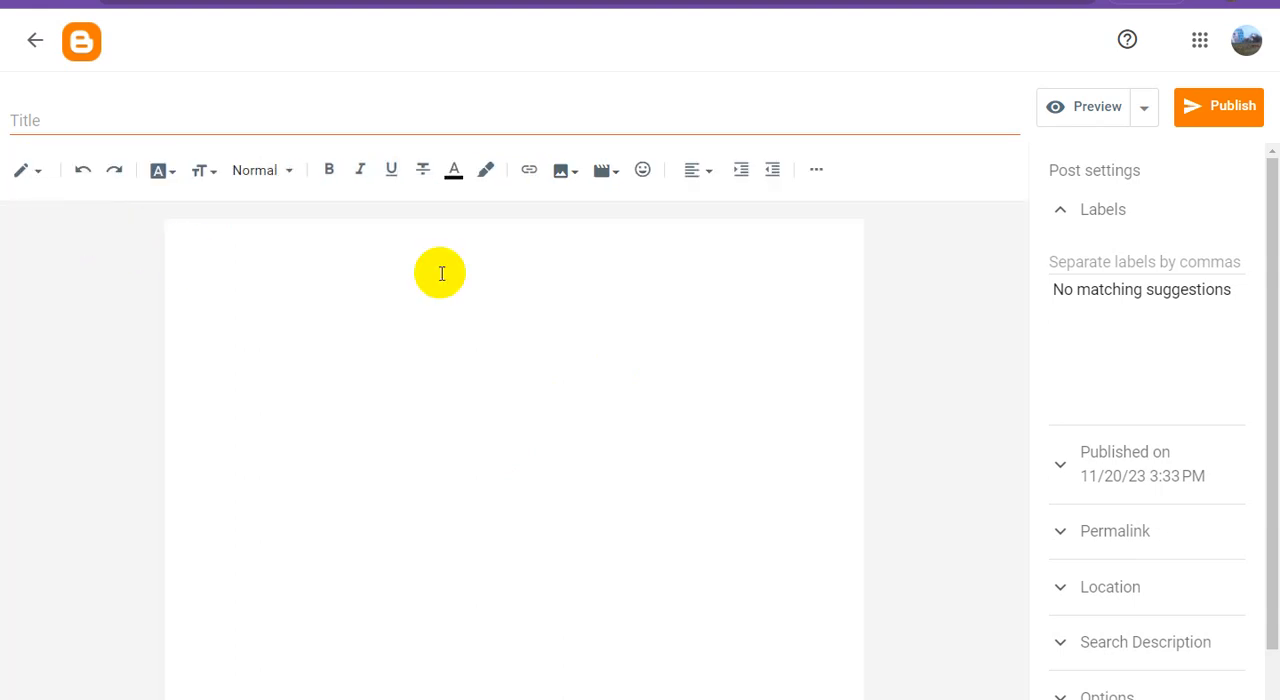
left_click(693, 172)
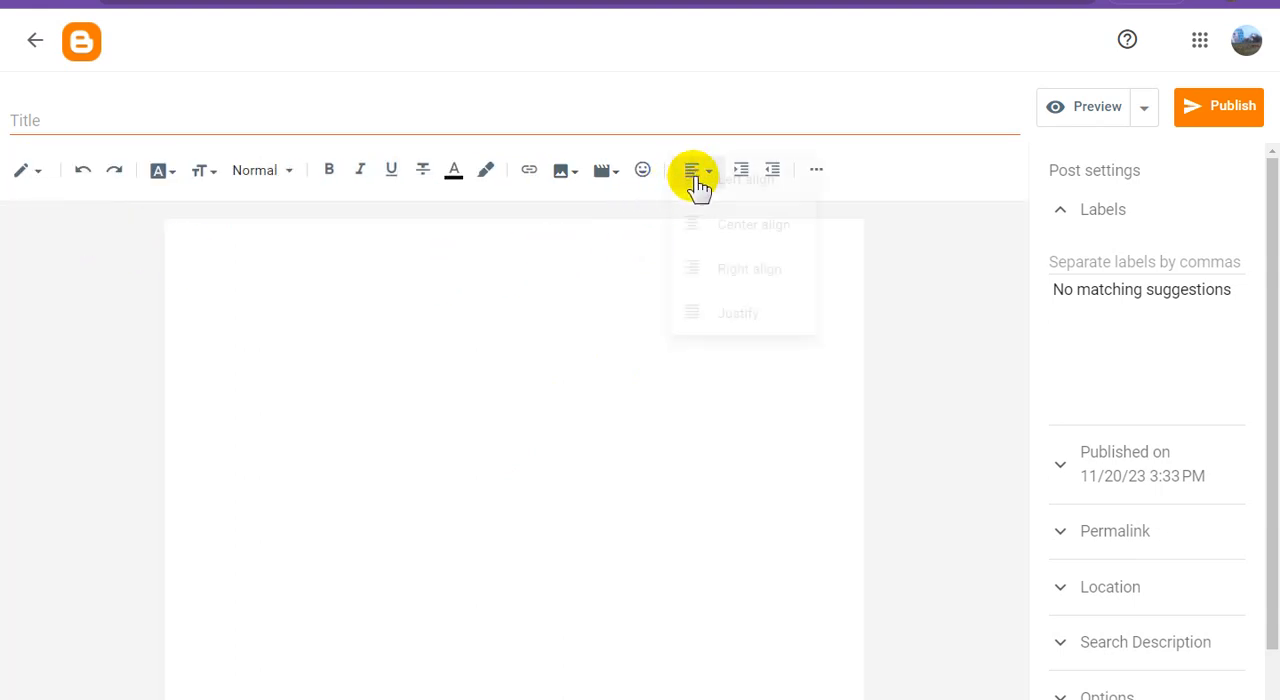
left_click(571, 244)
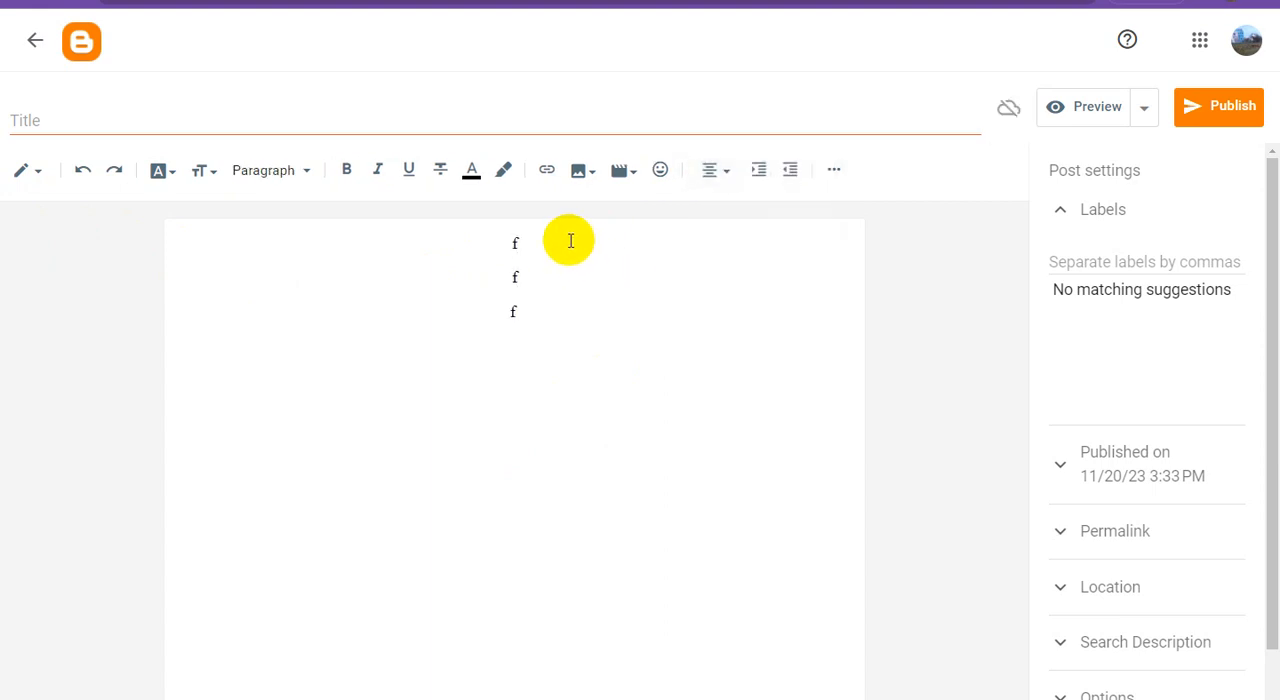
Replace the middle placeholder "f" with the image e-support digital (1) uploaded from the computer
left_click_drag(531, 275, 442, 279)
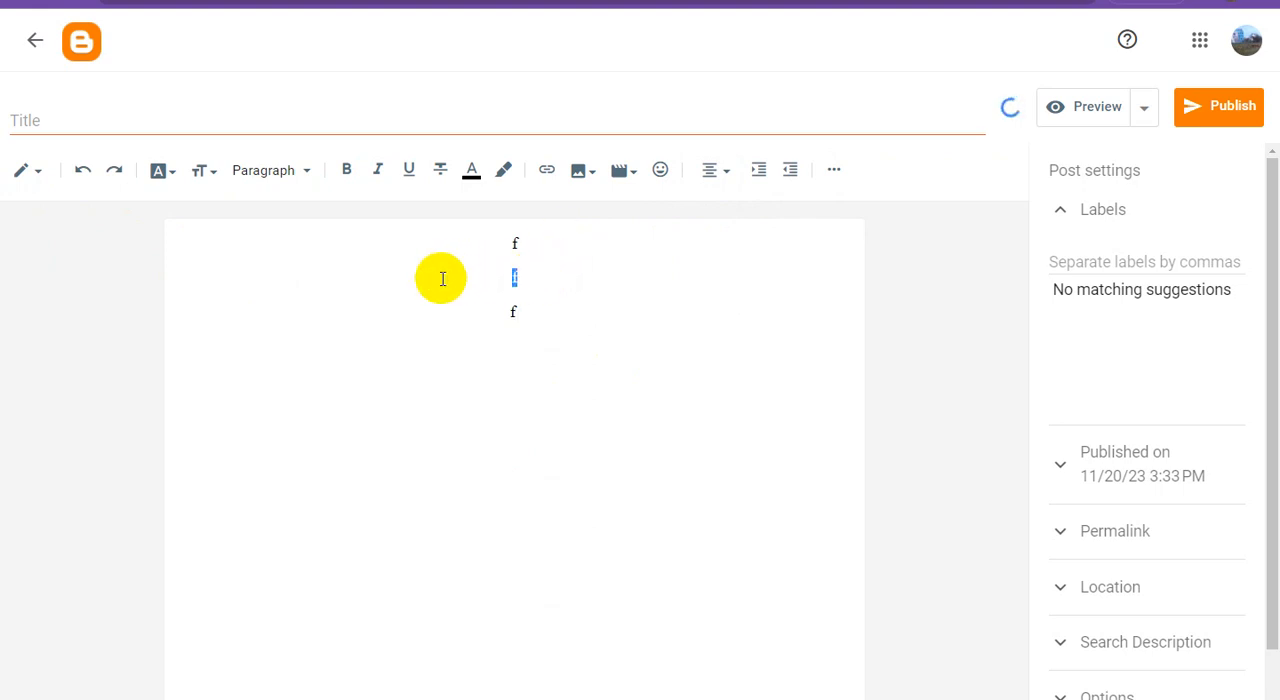
key("BackSpace")
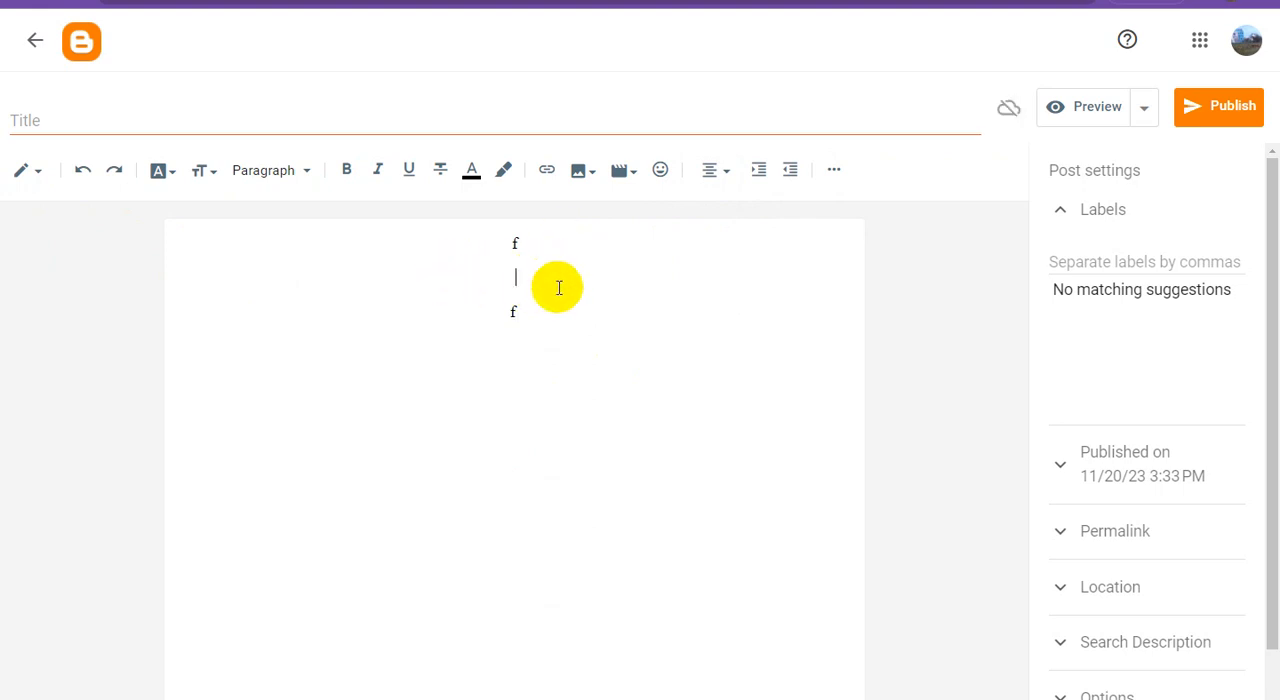
left_click(580, 172)
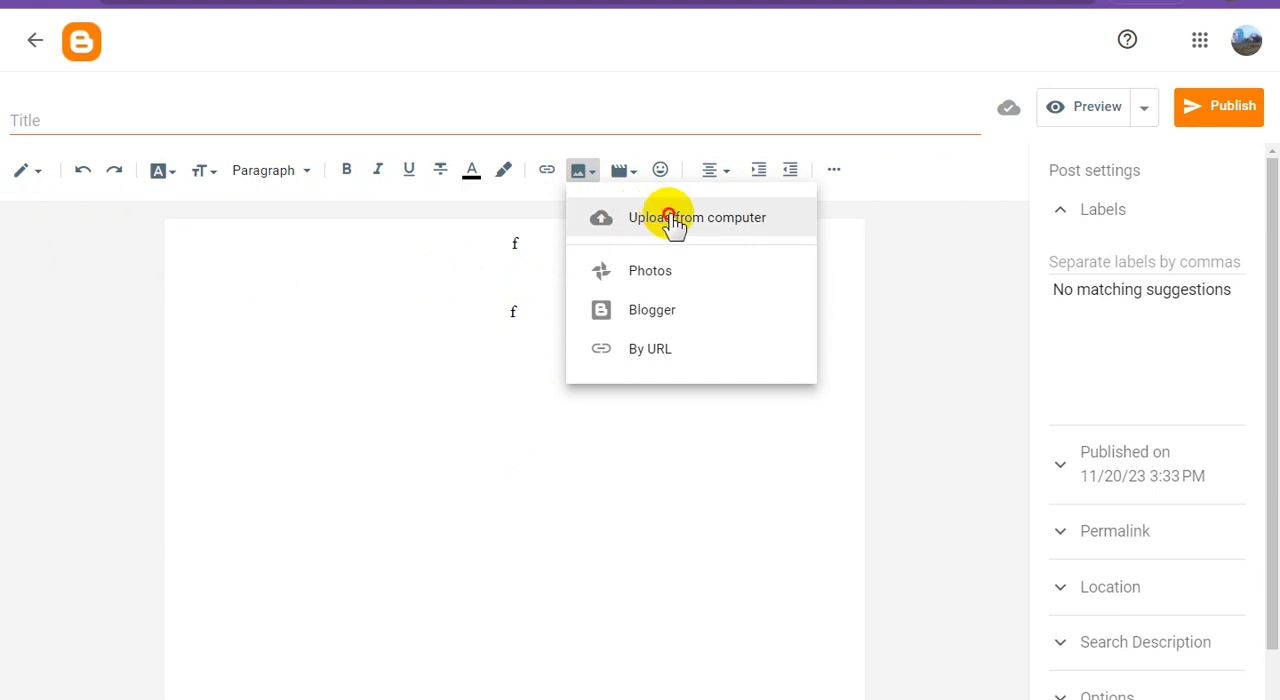
left_click(675, 220)
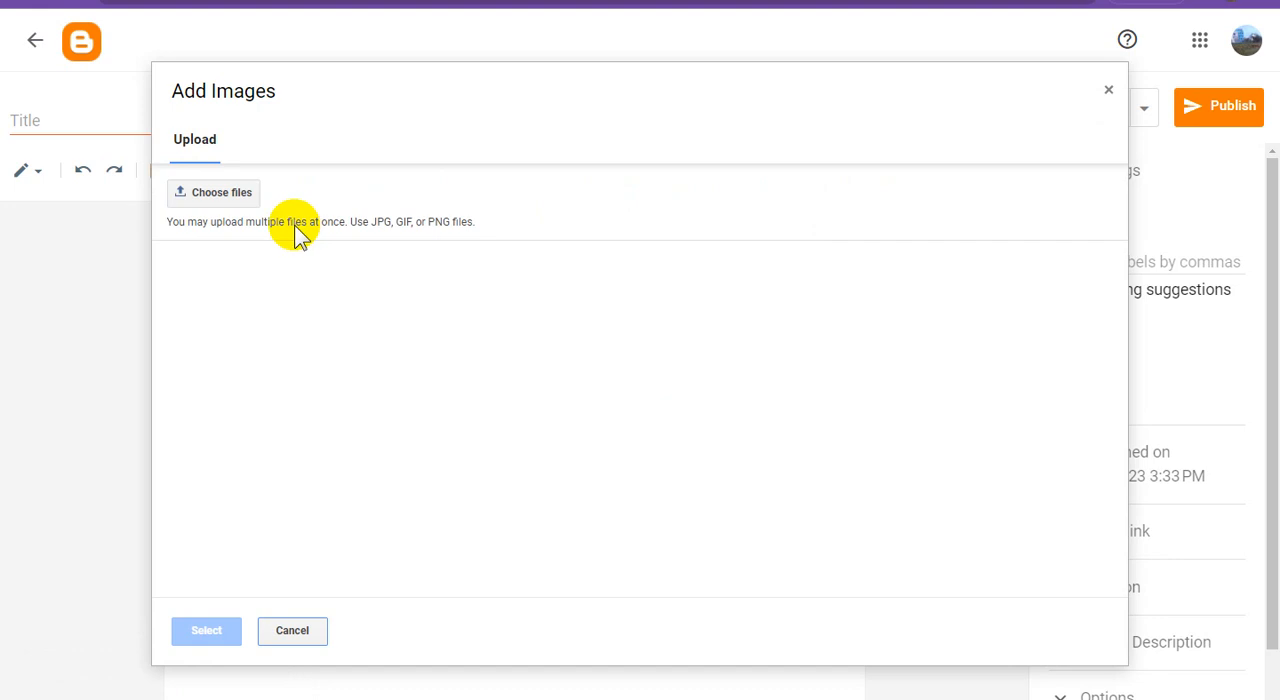
left_click(213, 192)
double_click(947, 196)
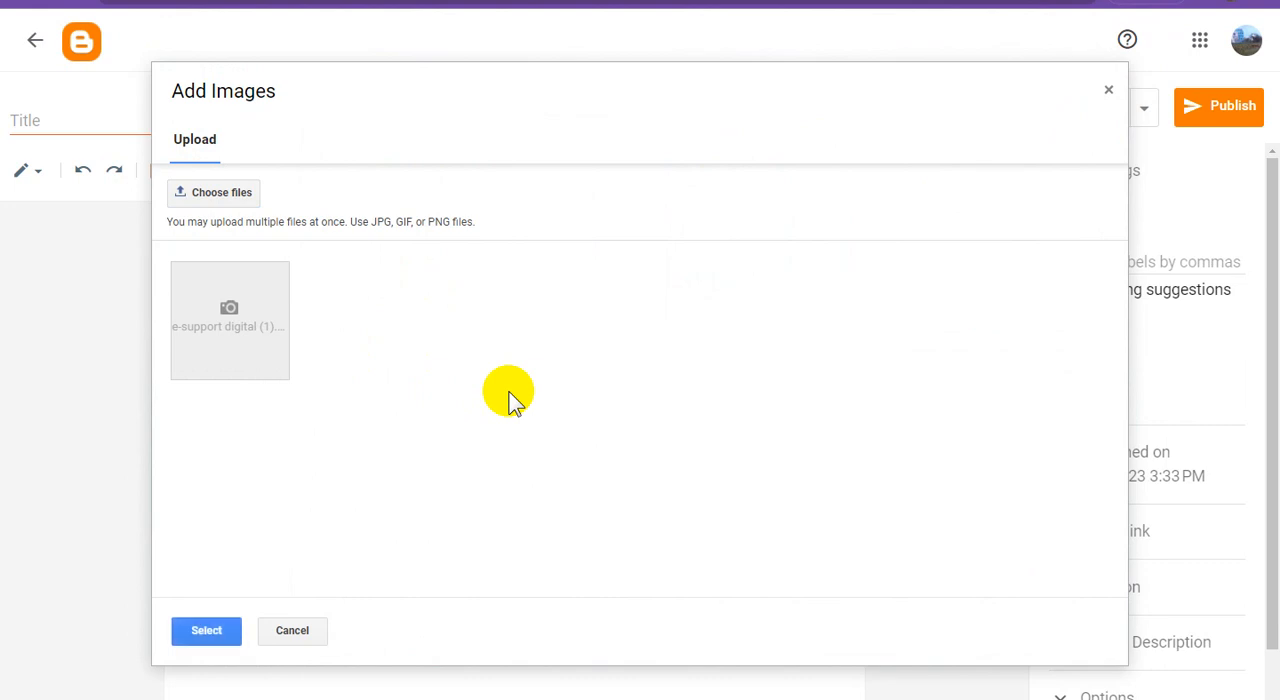
left_click(240, 318)
left_click(212, 632)
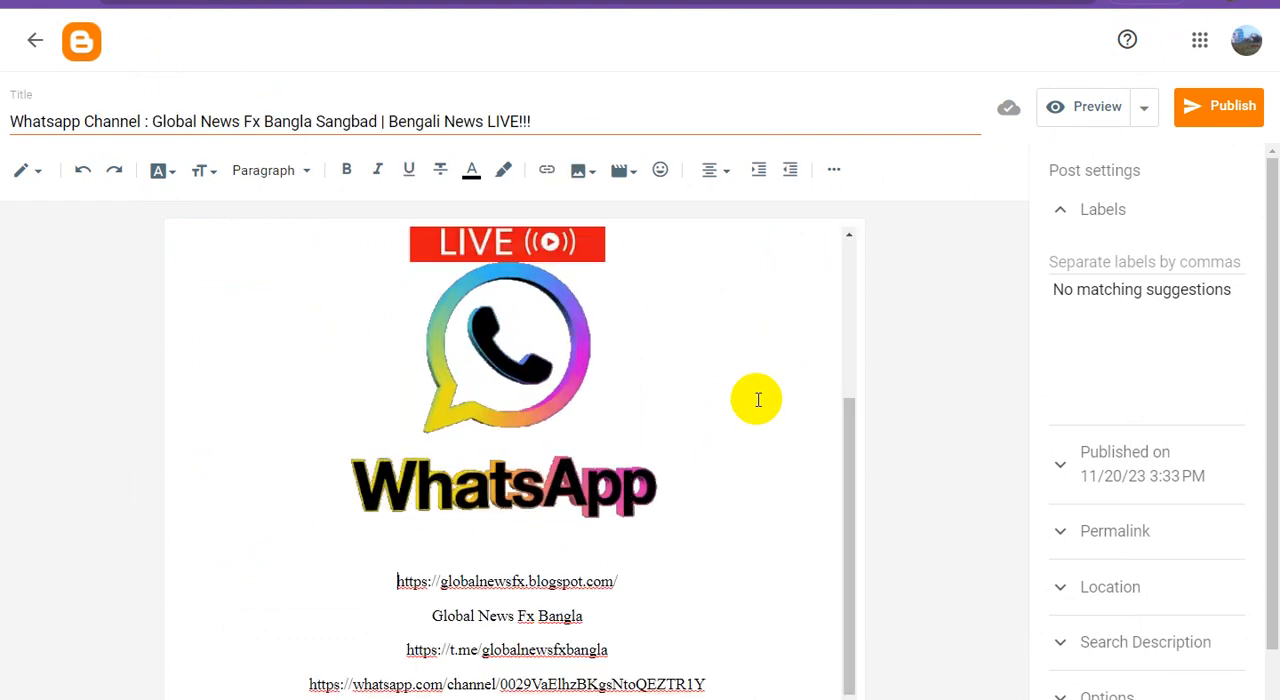
Prefix the blog address with "Website :" and reword the channel-name line as "-:: Global News Fx Bangla (Telegram Channel ::-"
type("Websit")
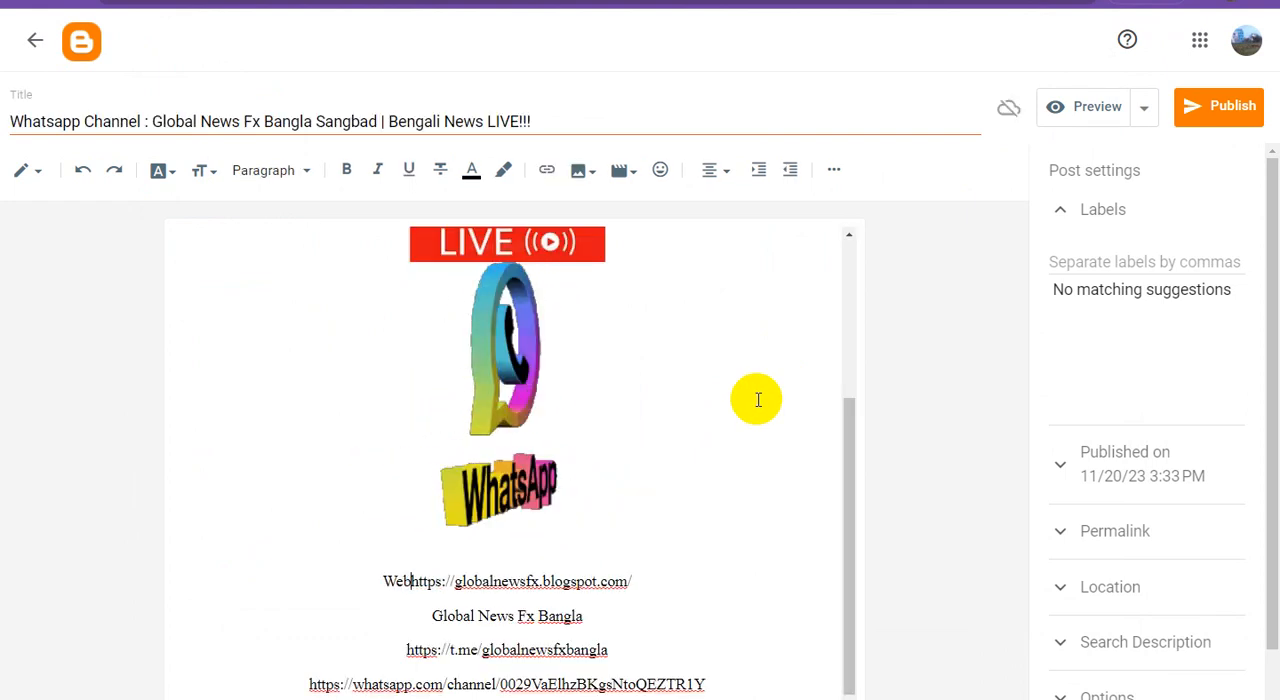
type("e :")
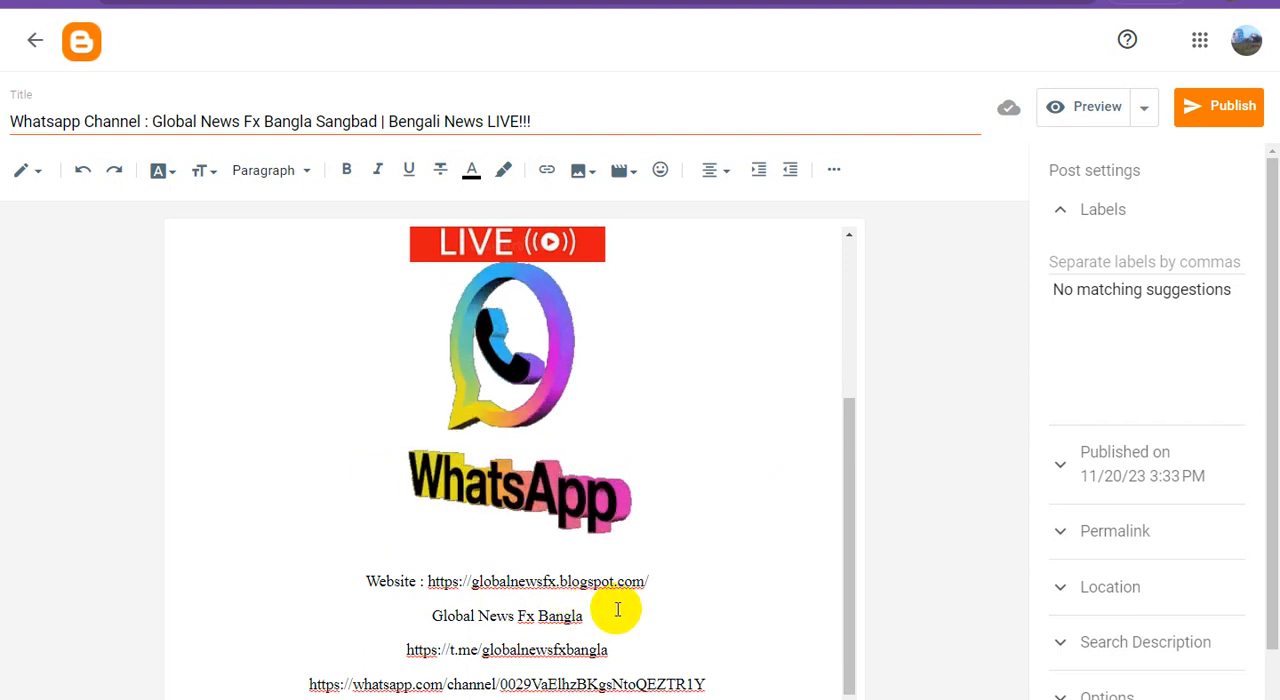
type("(")
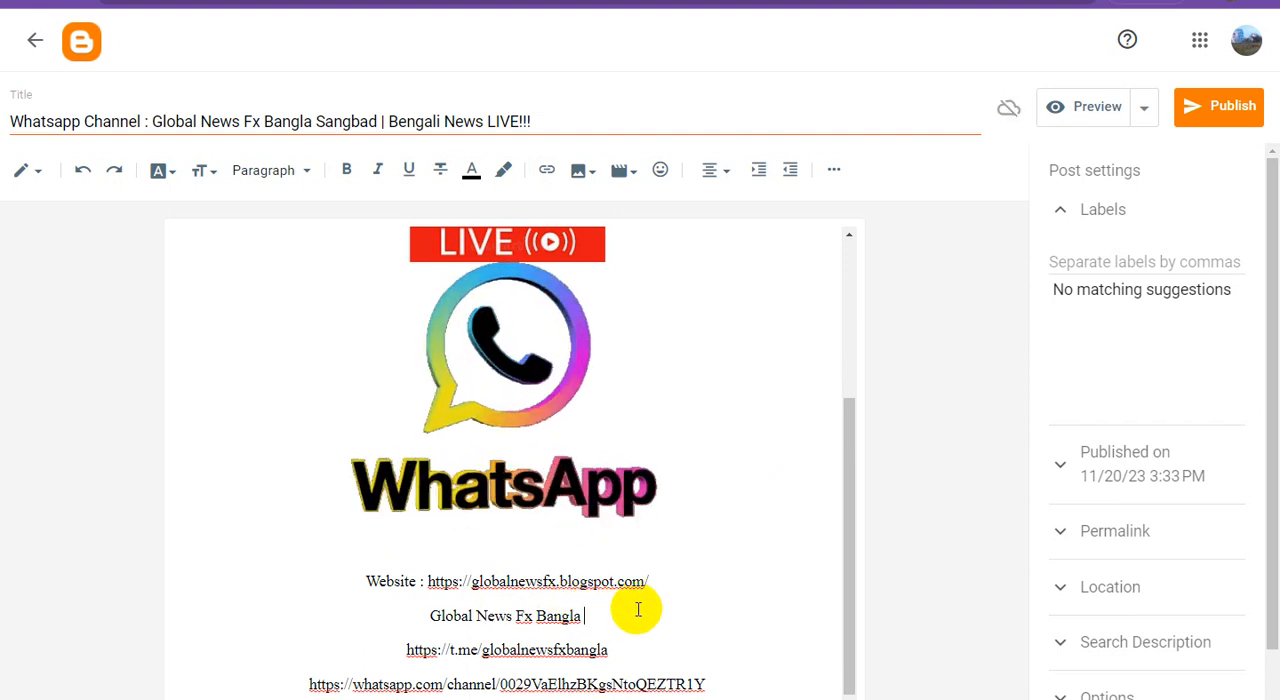
type("Te")
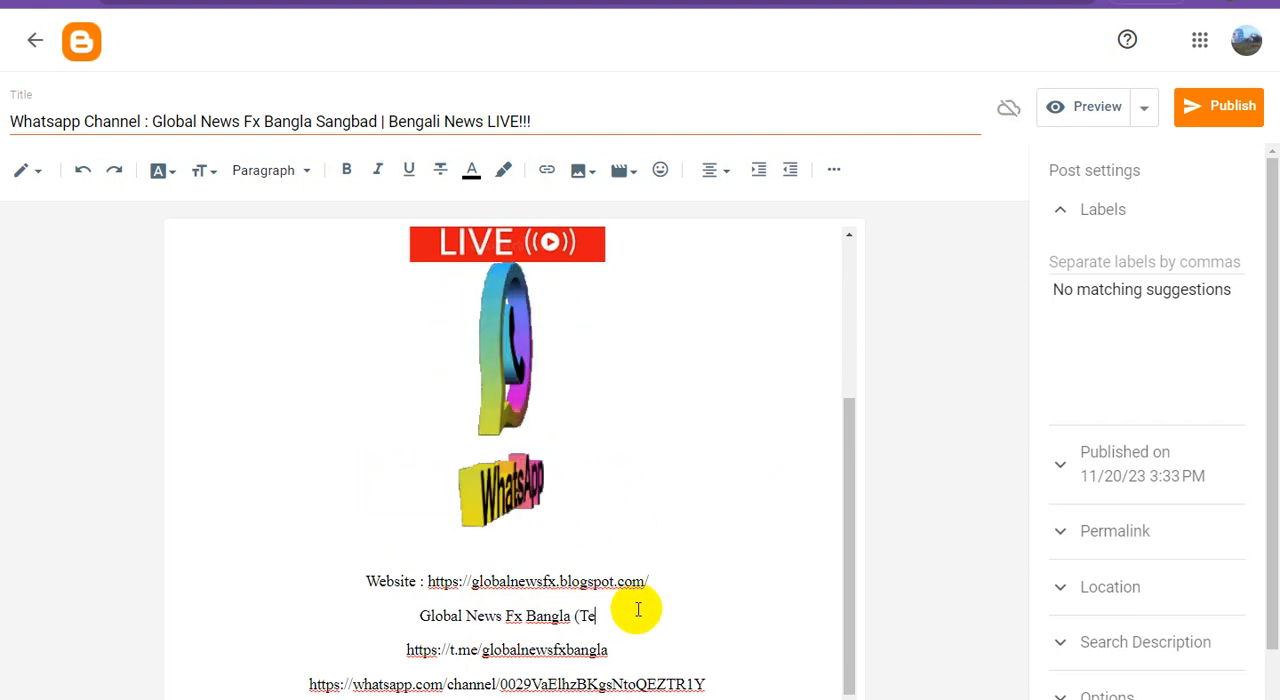
type("legram Ch")
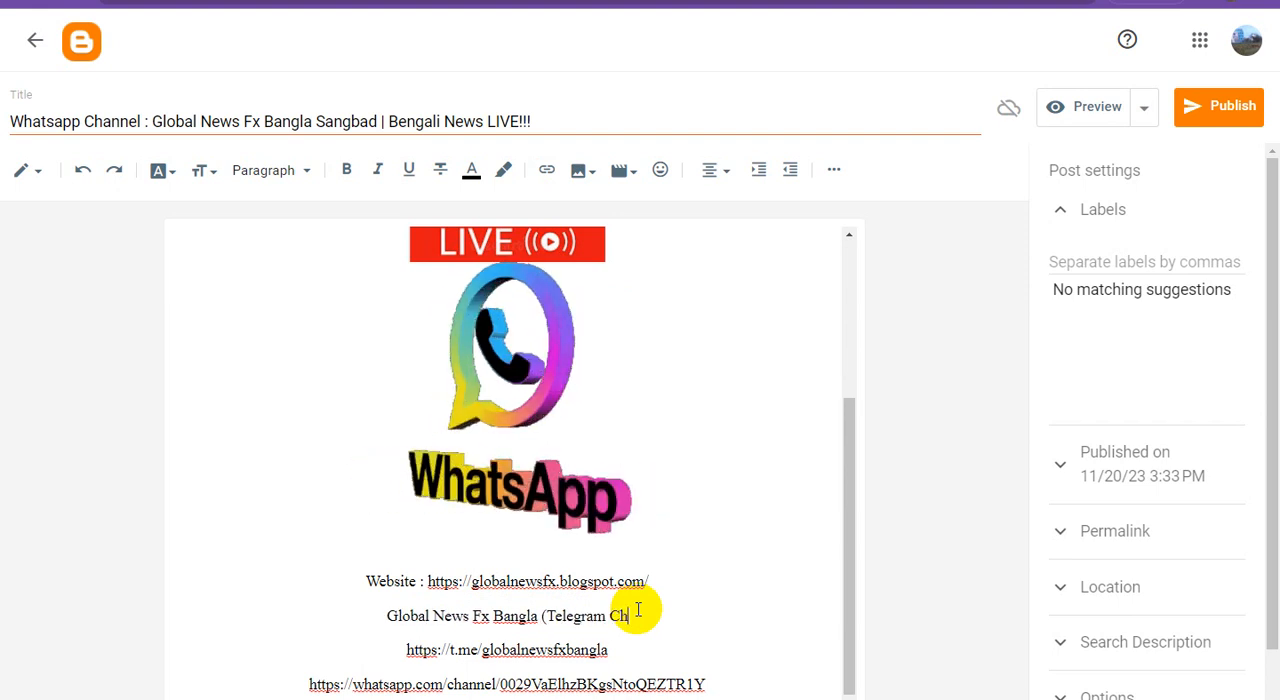
type("annel :")
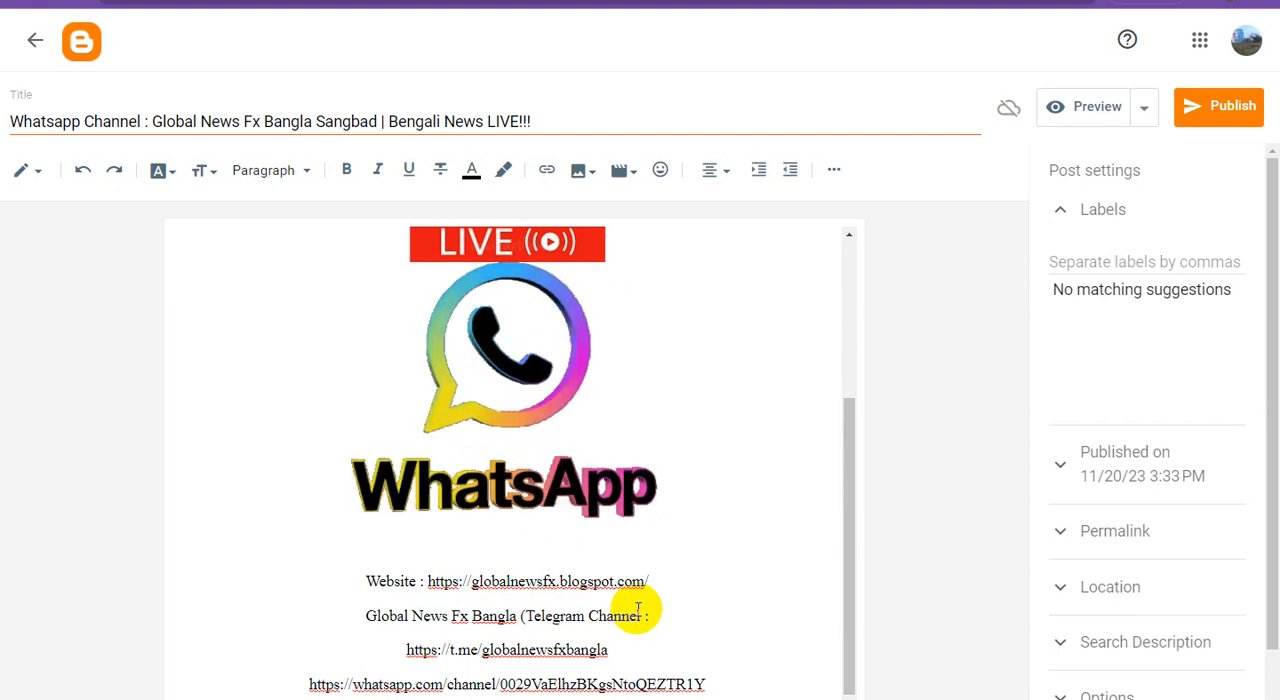
type("::")
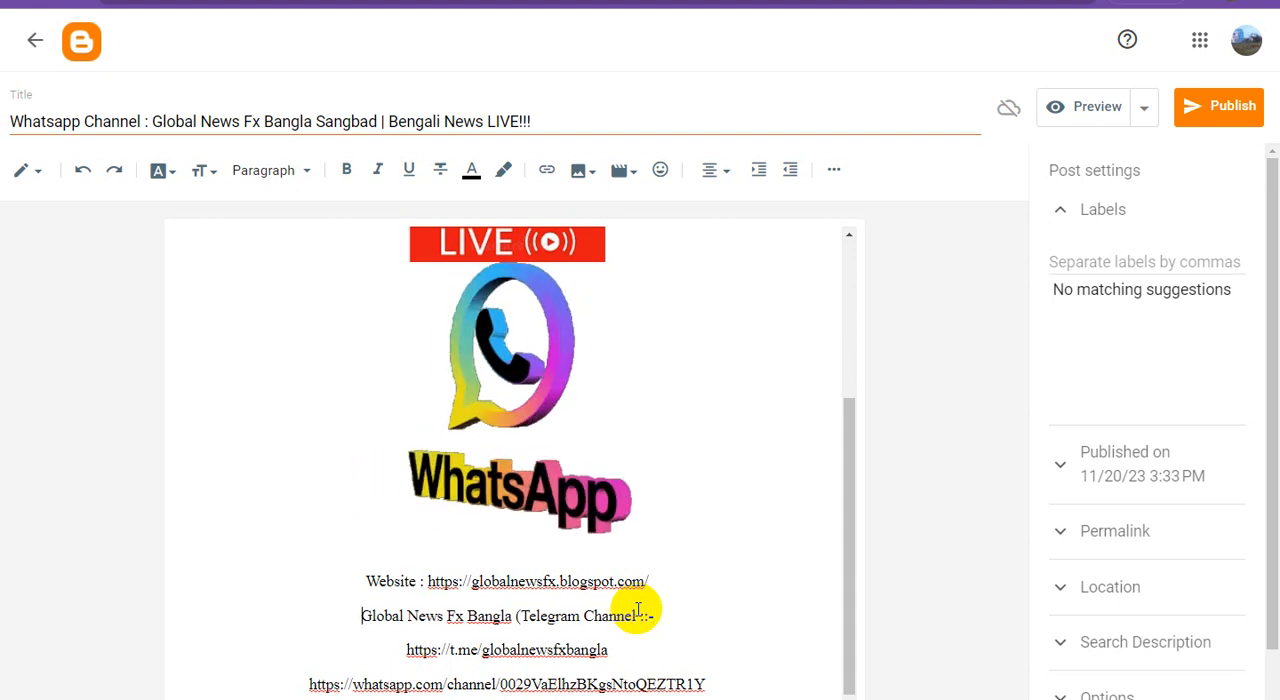
type("-::")
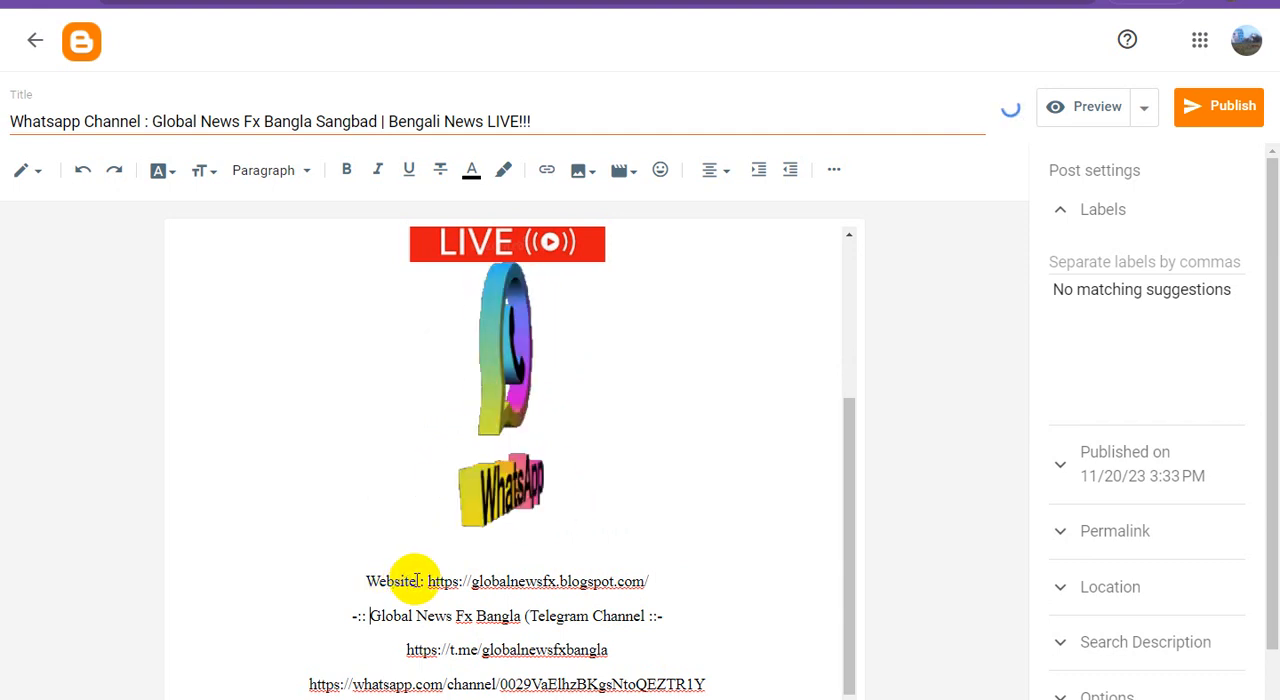
Reword the website label as "-:: Latest Update on Website ::-" and put the blog address on its own line below it
left_click(367, 581)
type("Latest")
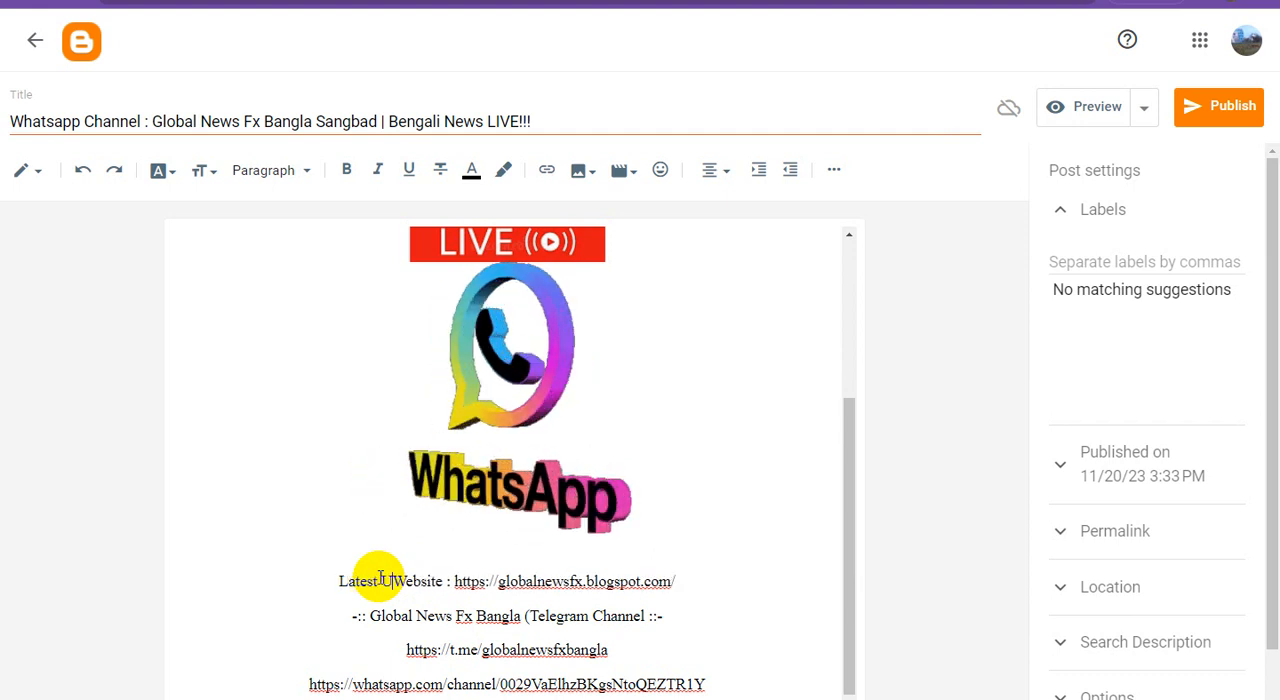
type(" Update on")
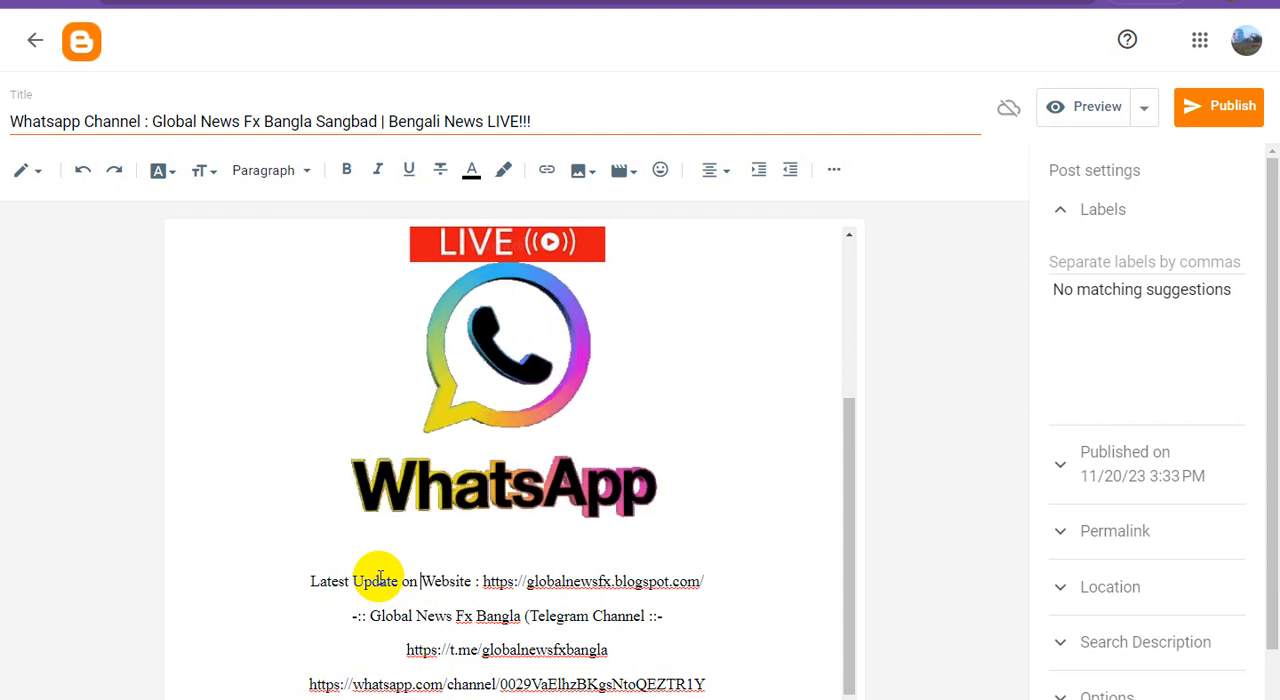
left_click(482, 580)
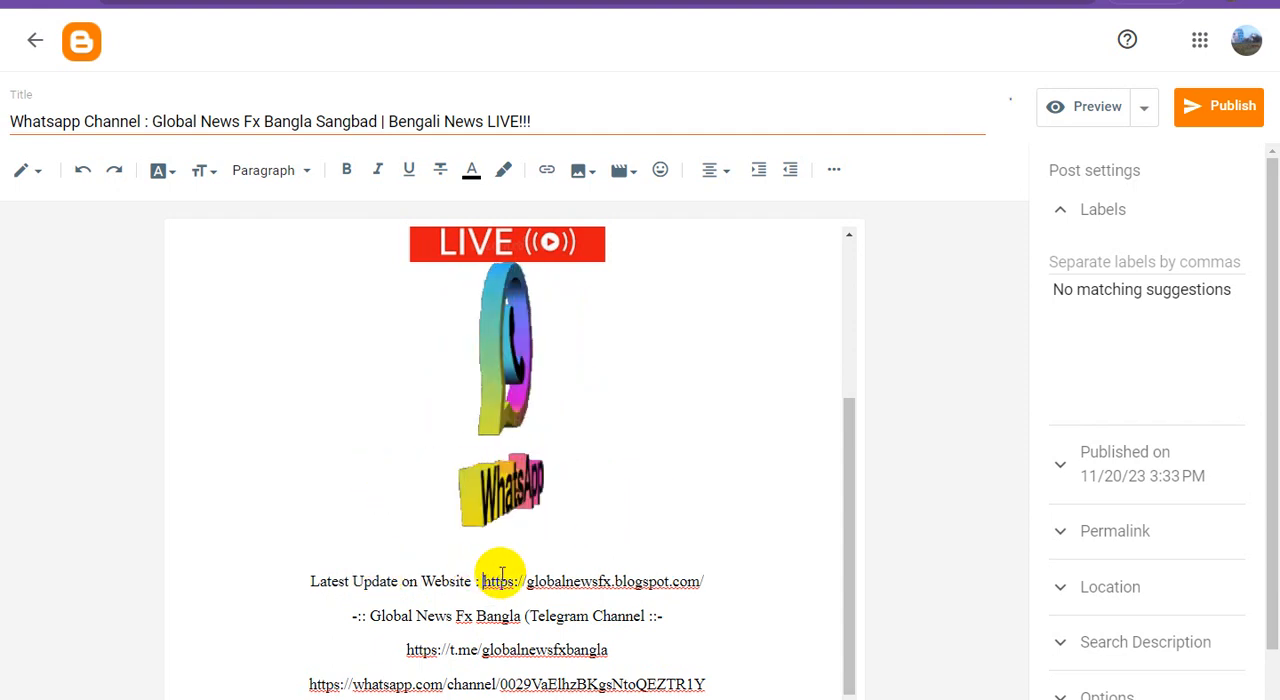
key("Return")
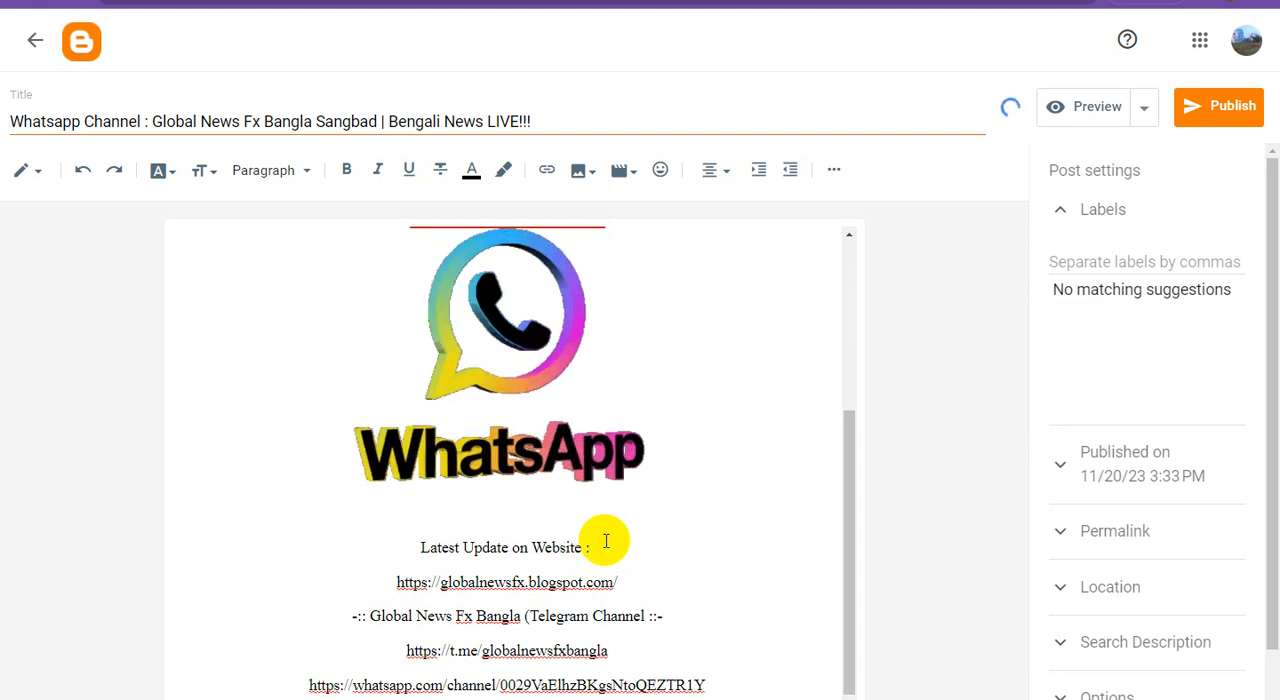
type(":-")
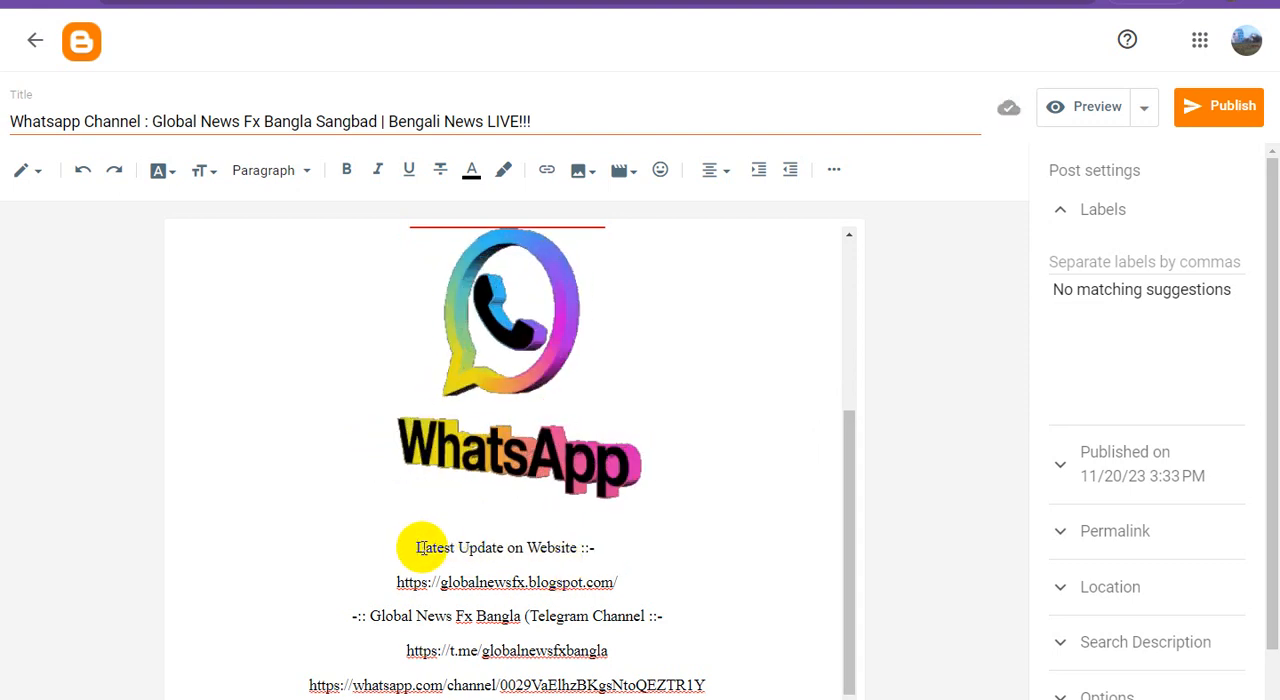
left_click(418, 547)
type("-::")
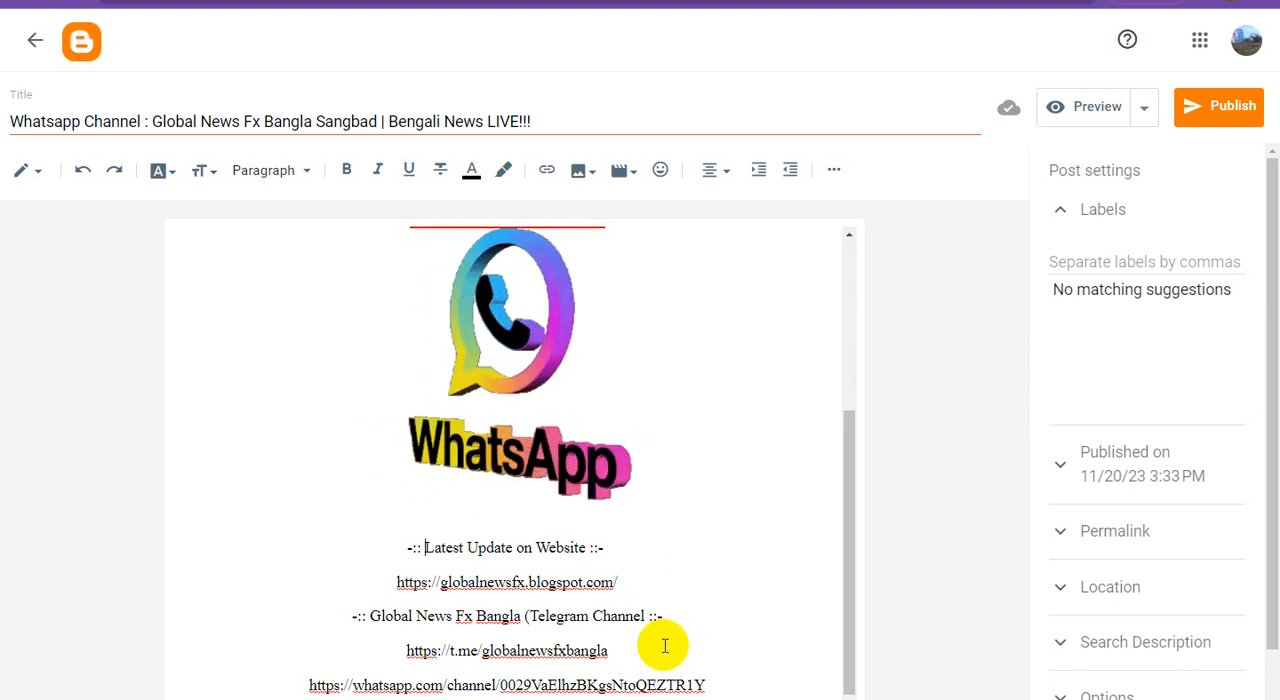
Copy the Global News Fx Bangla Telegram heading to a new line above the website heading
left_click_drag(664, 617, 331, 625)
key("ctrl+c")
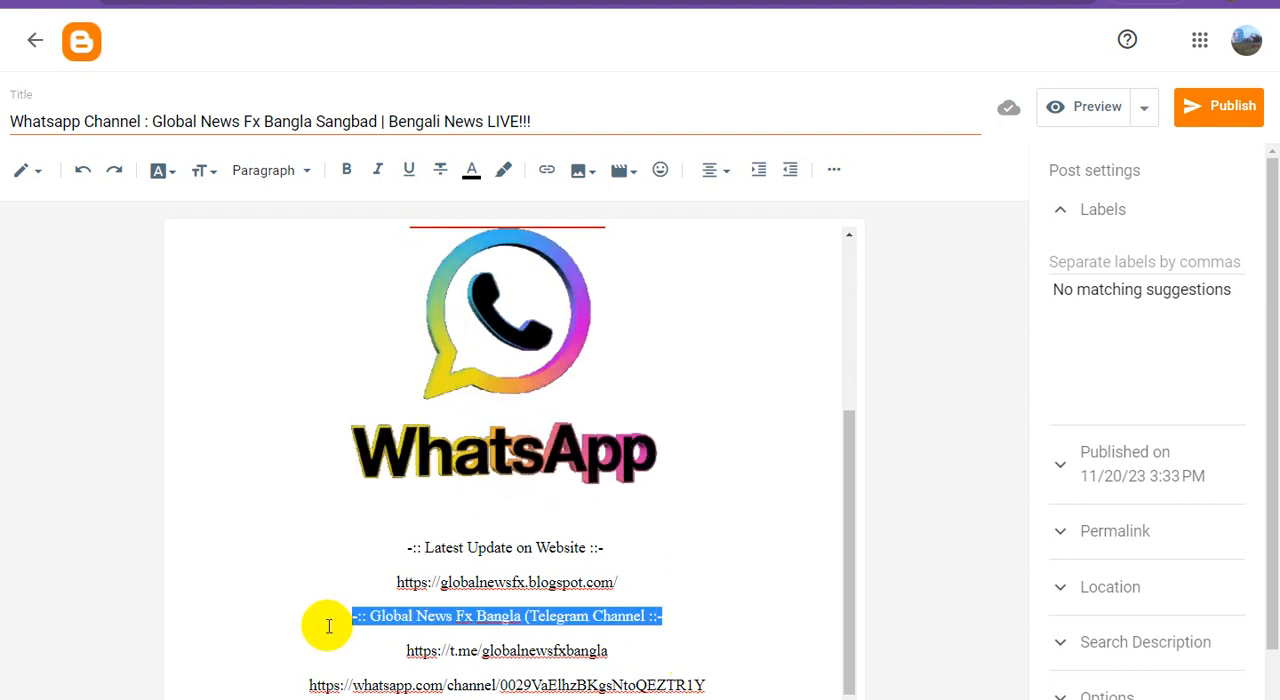
left_click(409, 547)
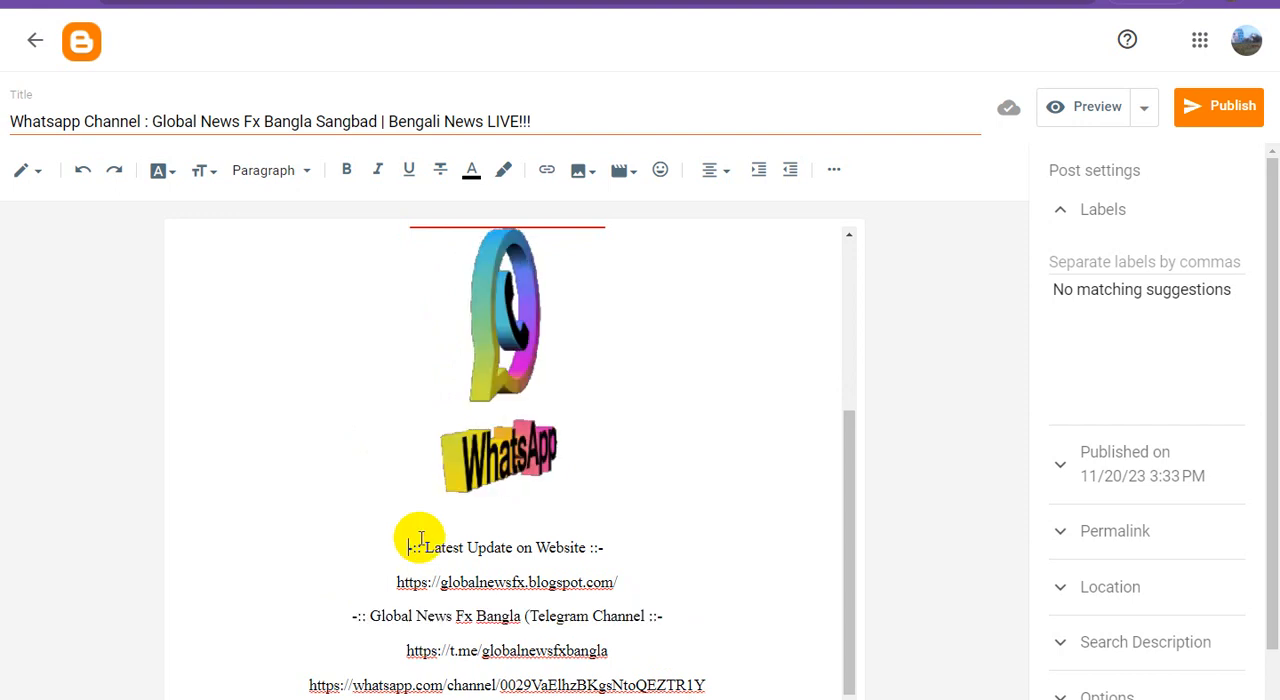
key("Return")
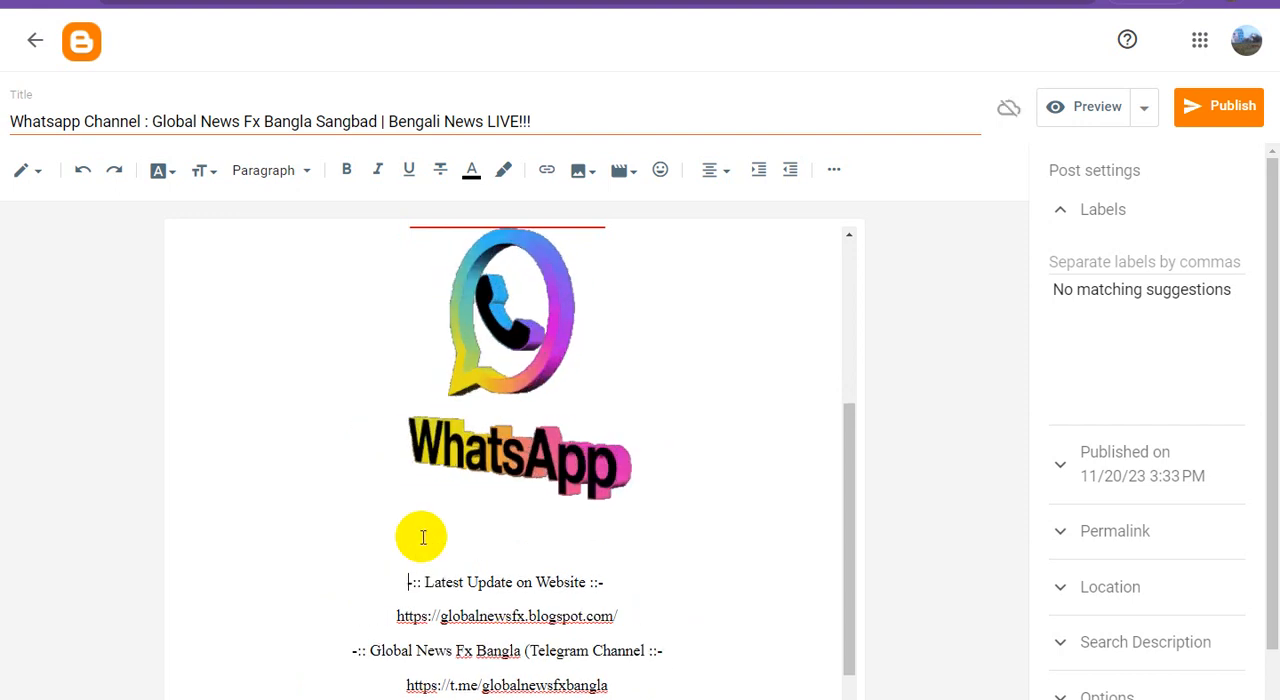
key("ctrl+v")
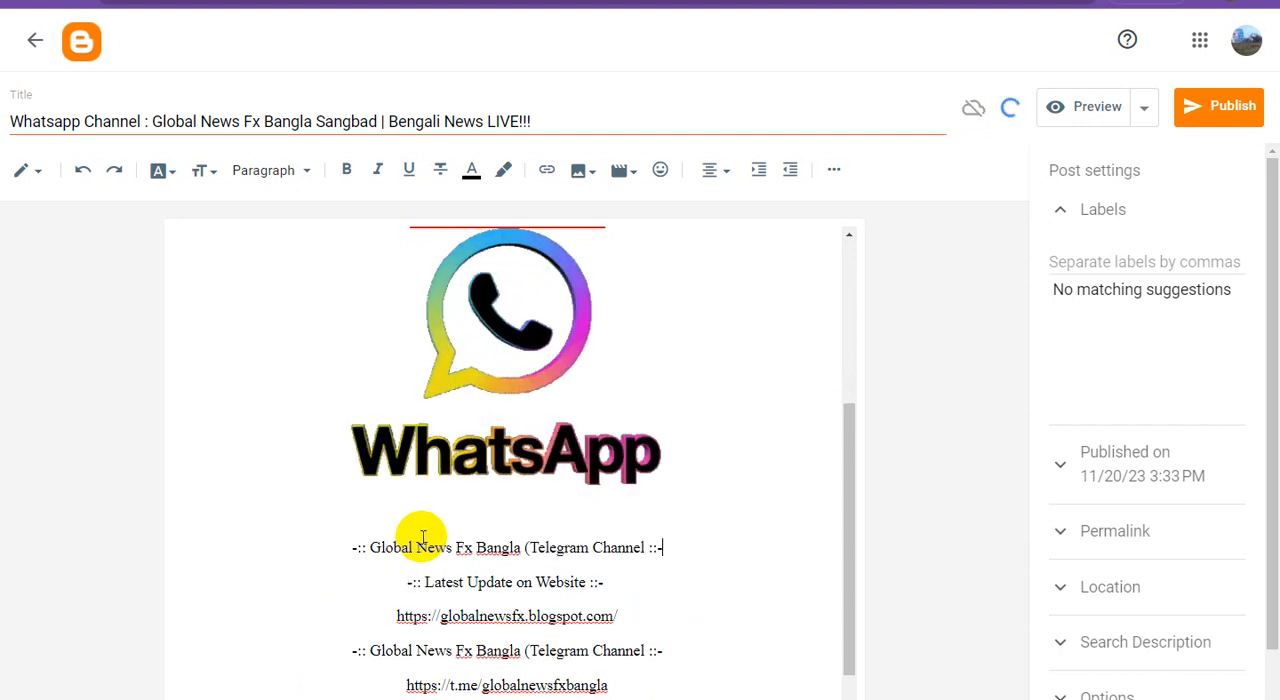
Move the WhatsApp channel link from the end of the post to directly below the first Global News Fx Bangla heading
scroll(583, 648, "down", 1)
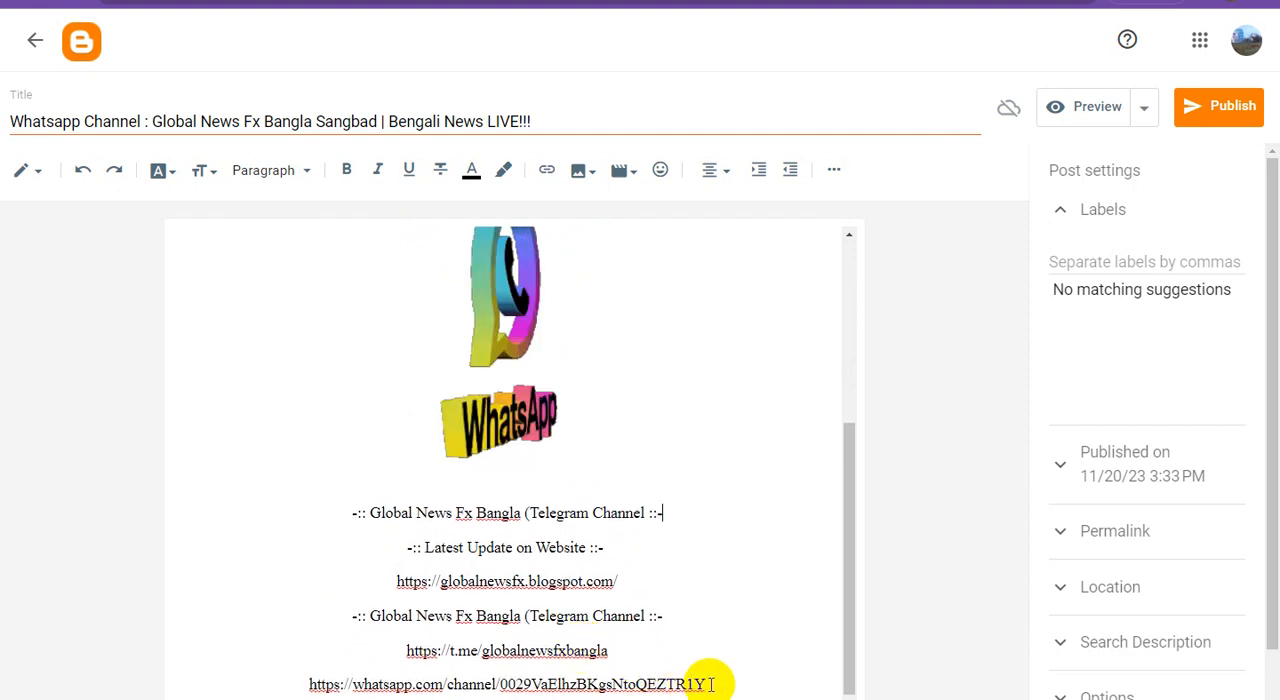
left_click_drag(709, 682, 206, 677)
key("ctrl+c")
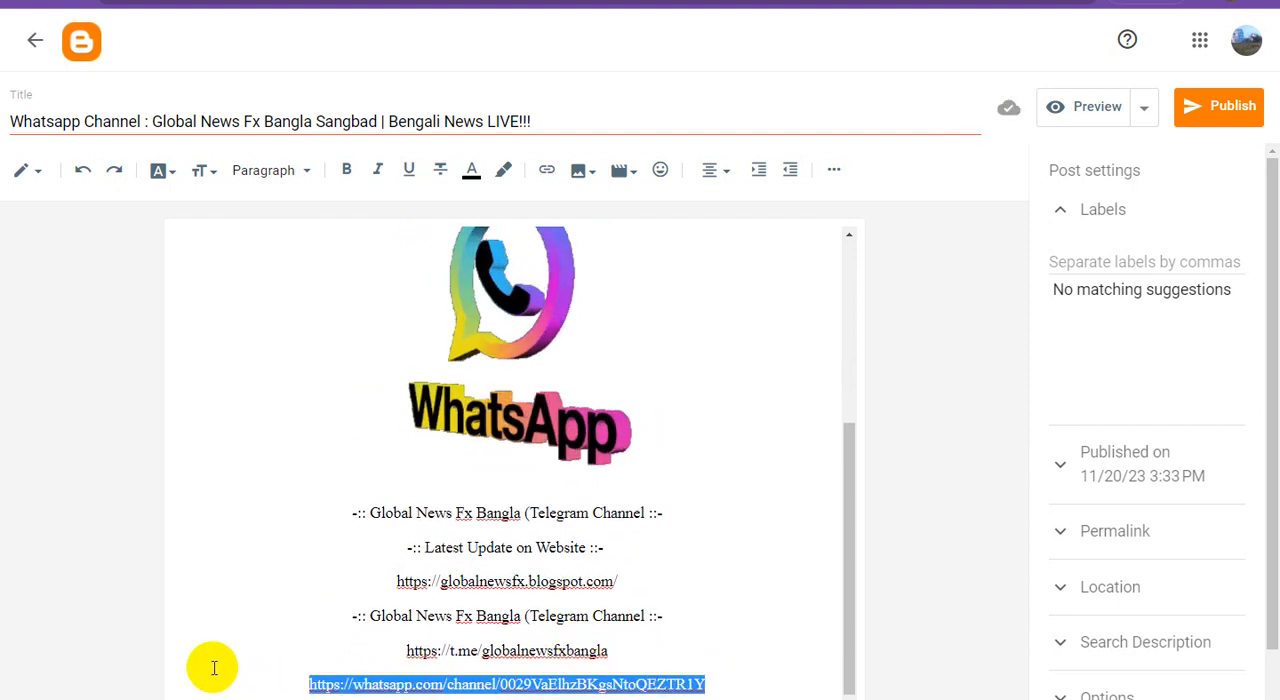
key("BackSpace")
key("BackSpace")
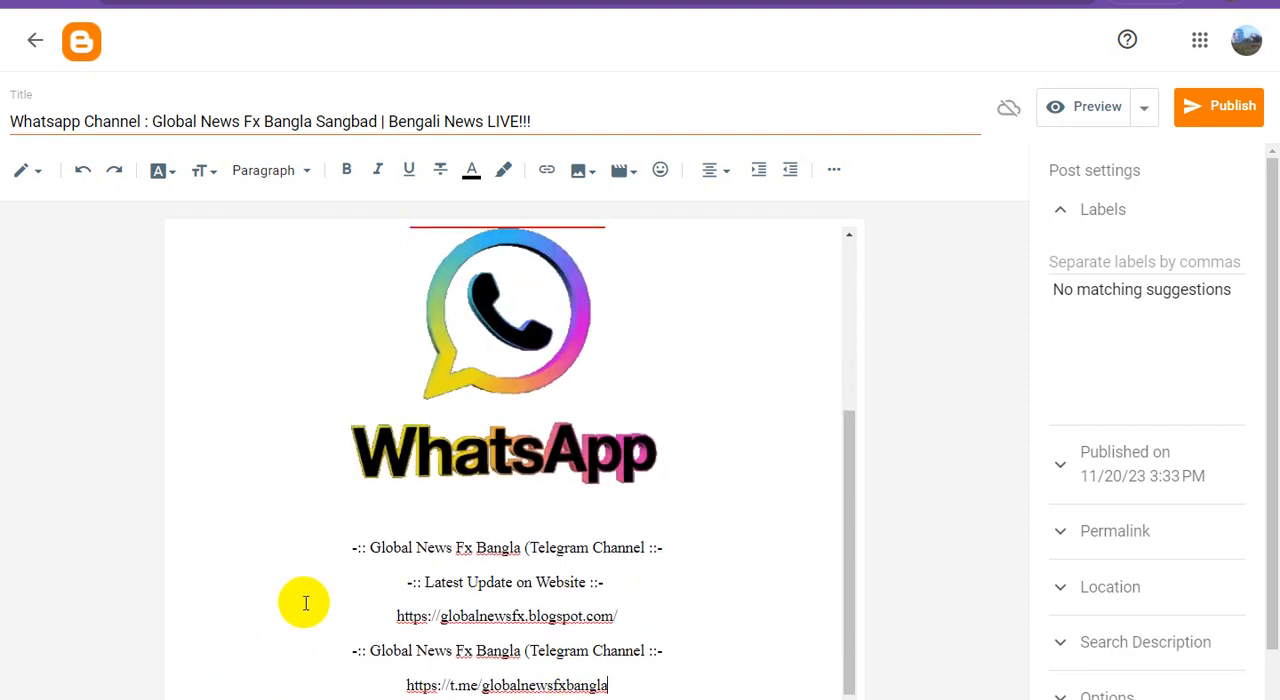
left_click(684, 547)
key("Return")
key("ctrl+v")
Add a line below the WhatsApp channel link with the short separator pattern "/////////////_____"
key("Return")
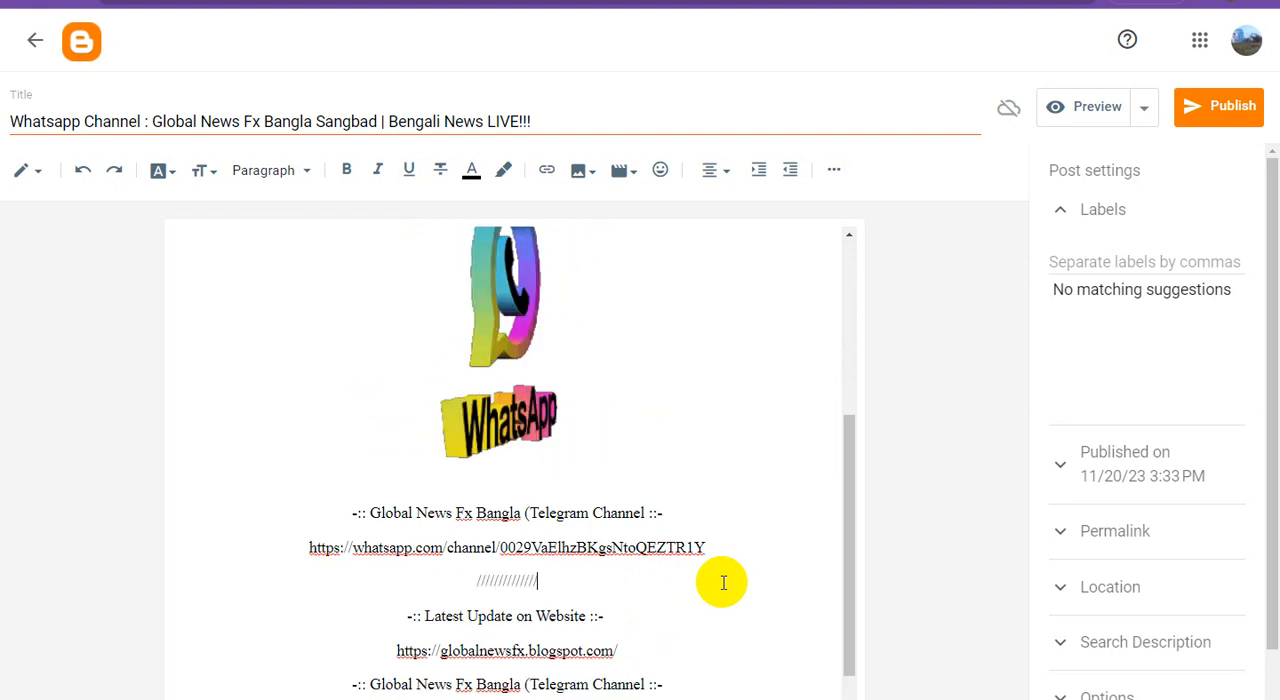
type("____________")
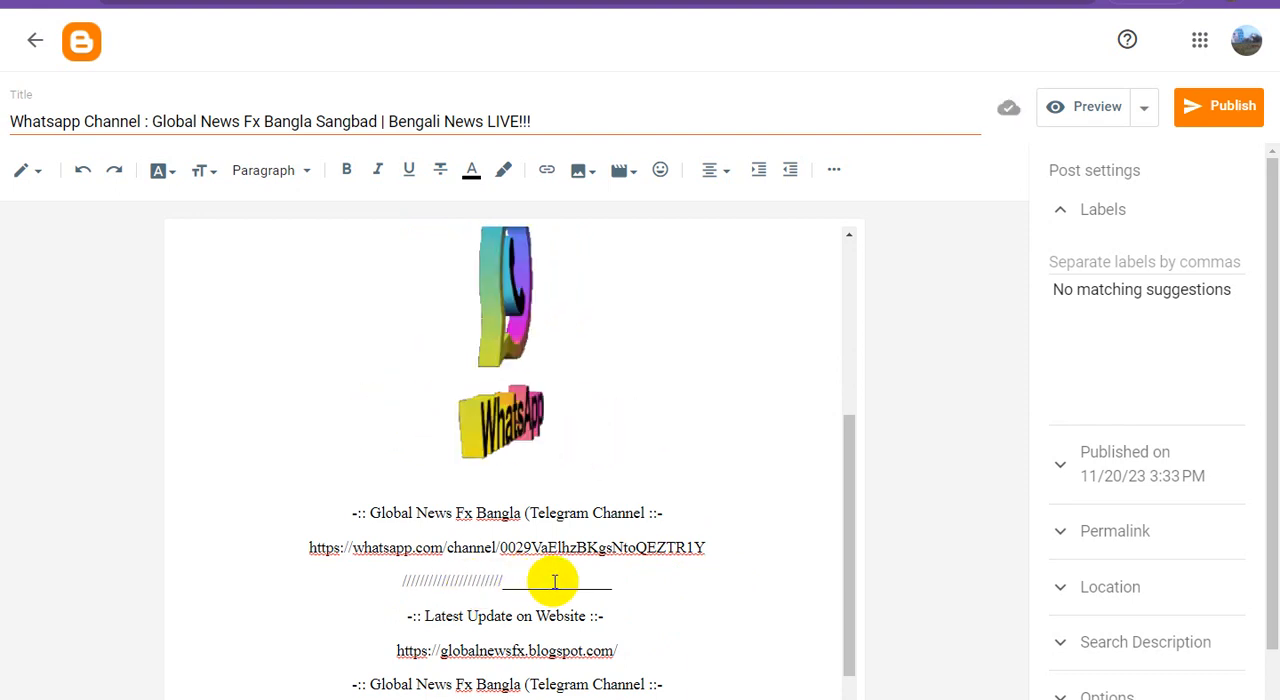
key("BackSpace")
key("BackSpace")
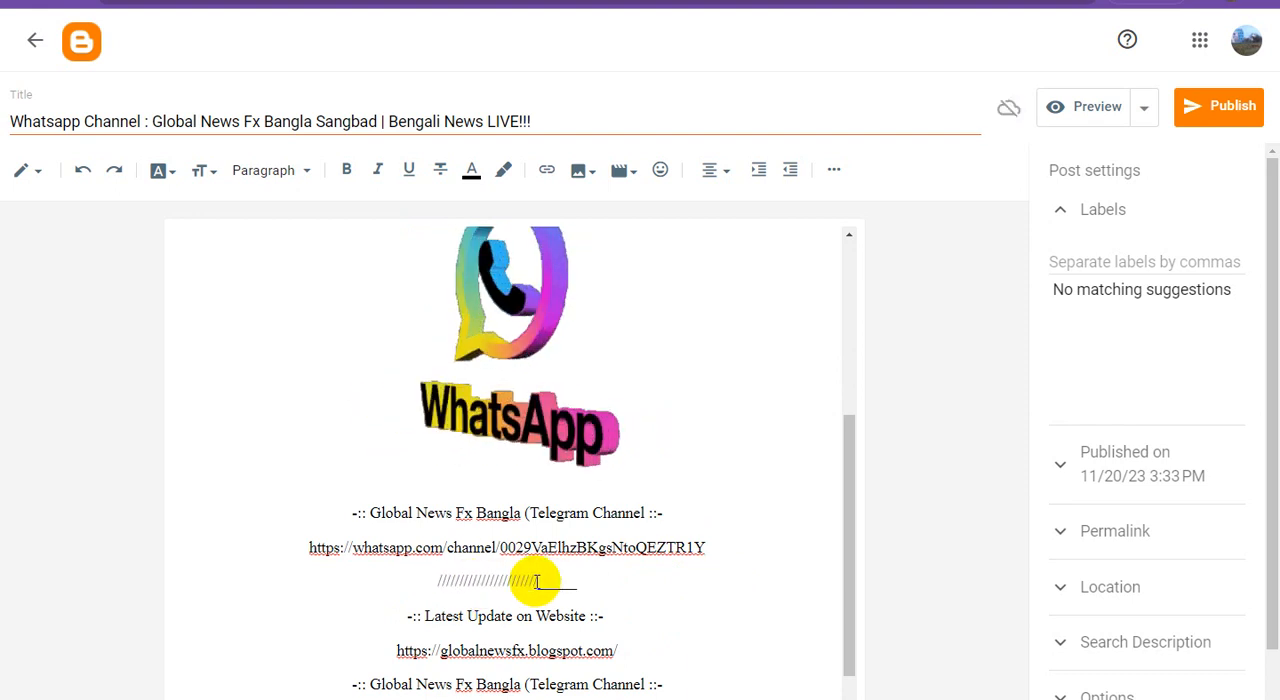
left_click_drag(481, 582, 427, 584)
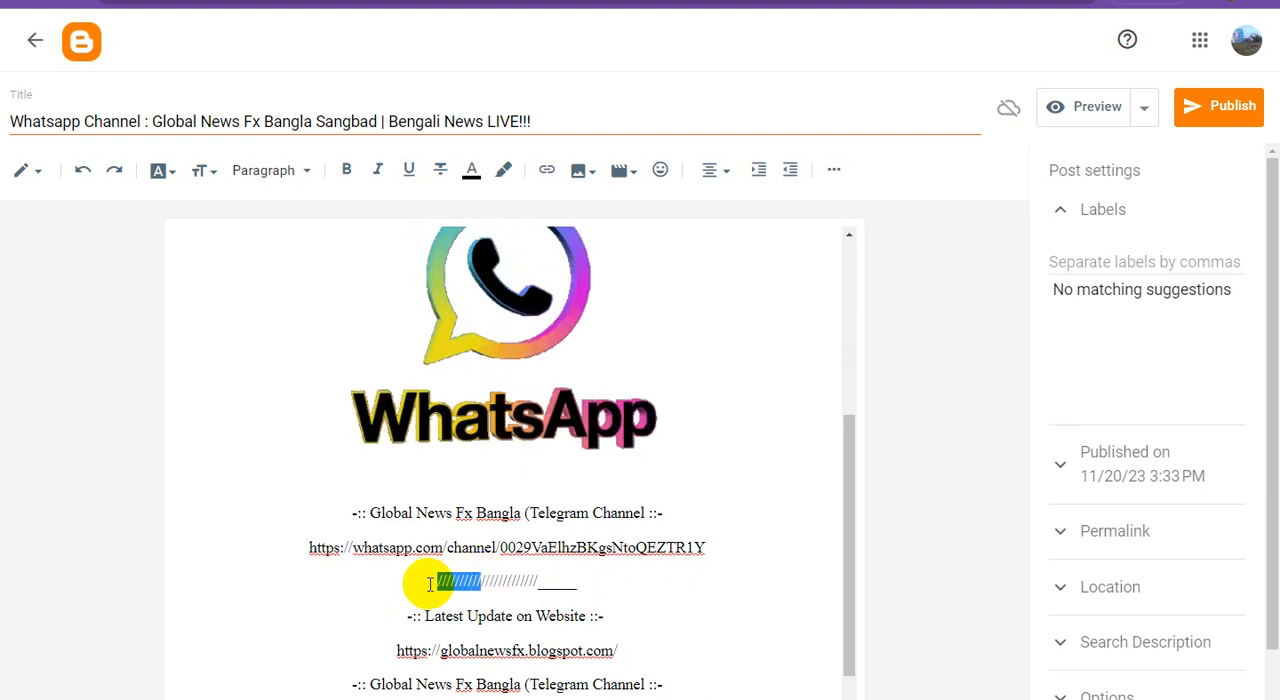
key("BackSpace")
Repeat the slash-and-underscore pattern four more times along the separator line and remove the trailing underscores
left_click_drag(564, 583, 432, 588)
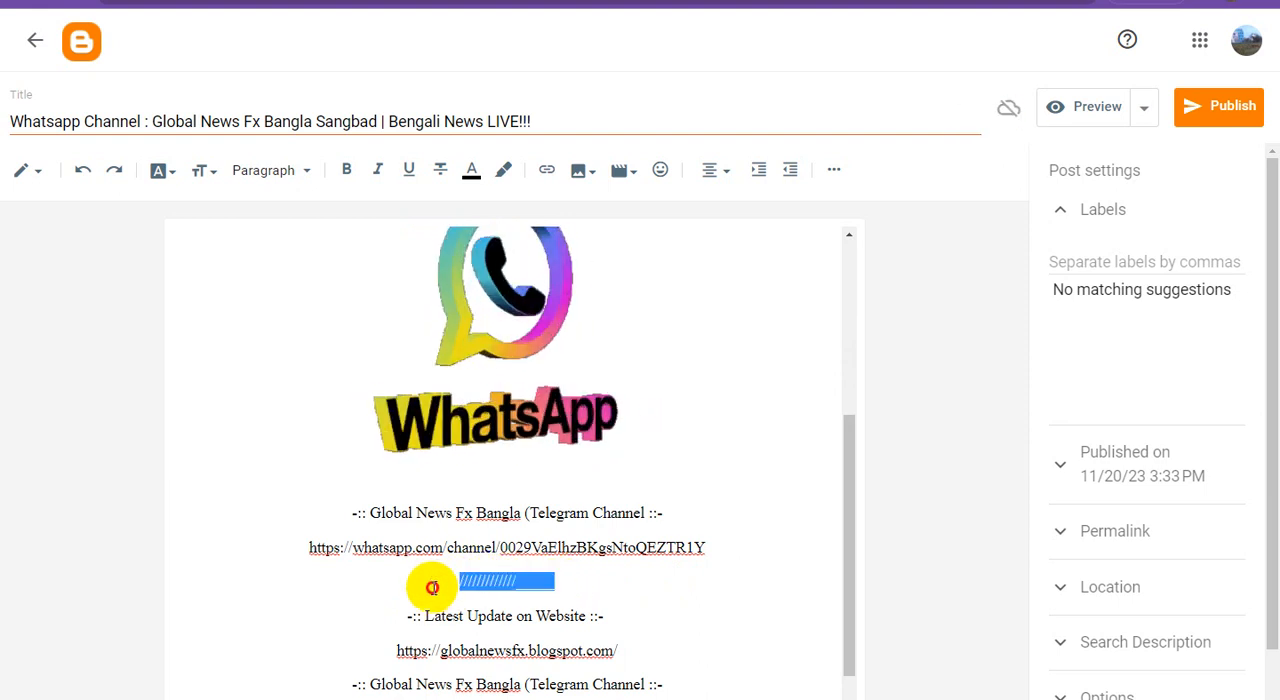
left_click(575, 586)
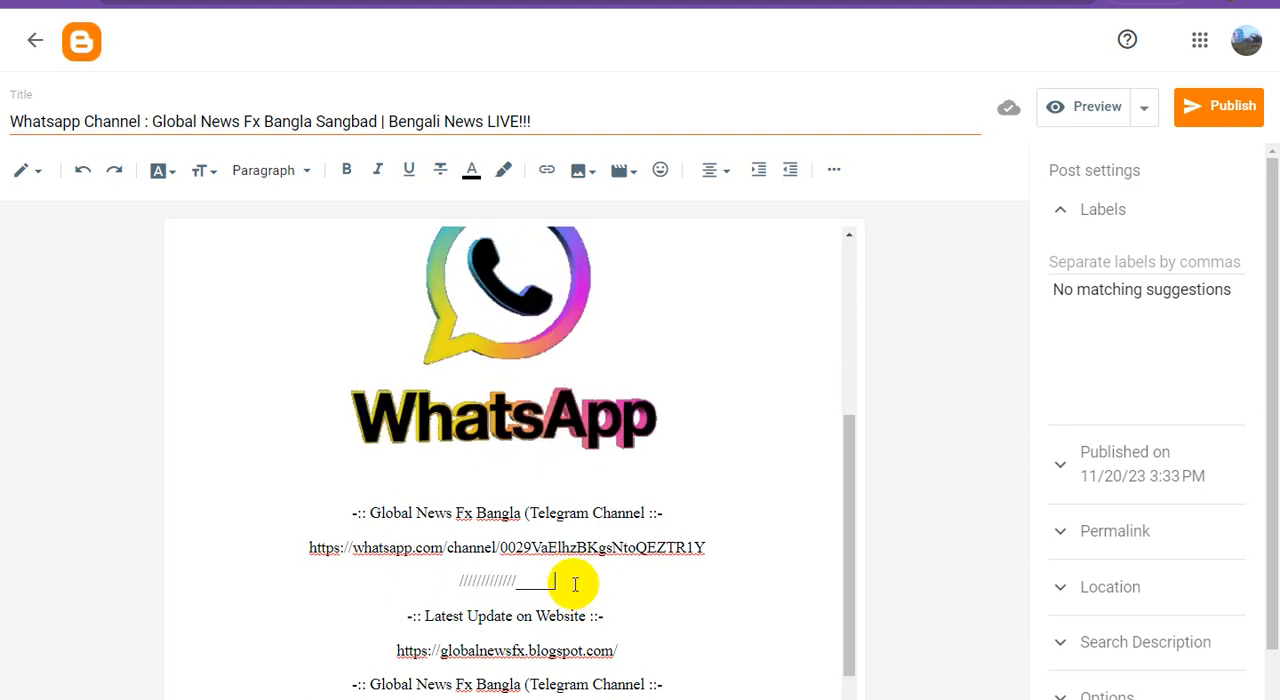
type("////////////_____")
type("////////////_____")
type("////////////_____")
type("////////////_____")
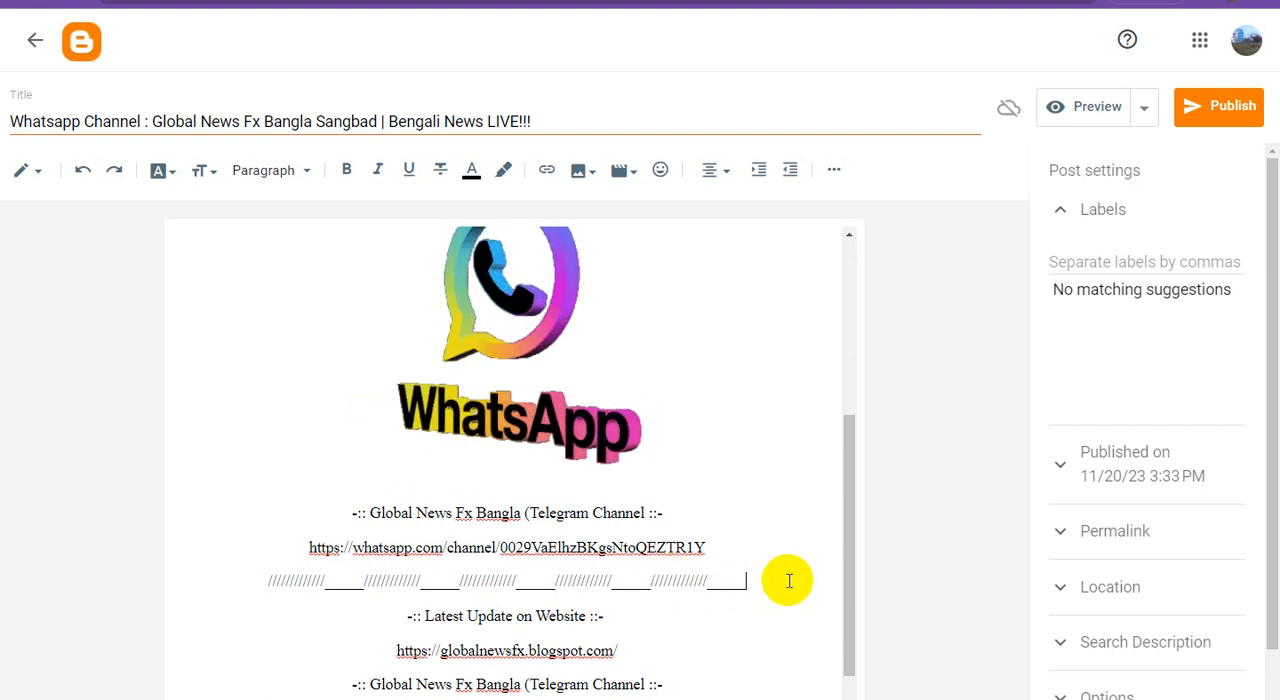
key("BackSpace")
key("BackSpace")
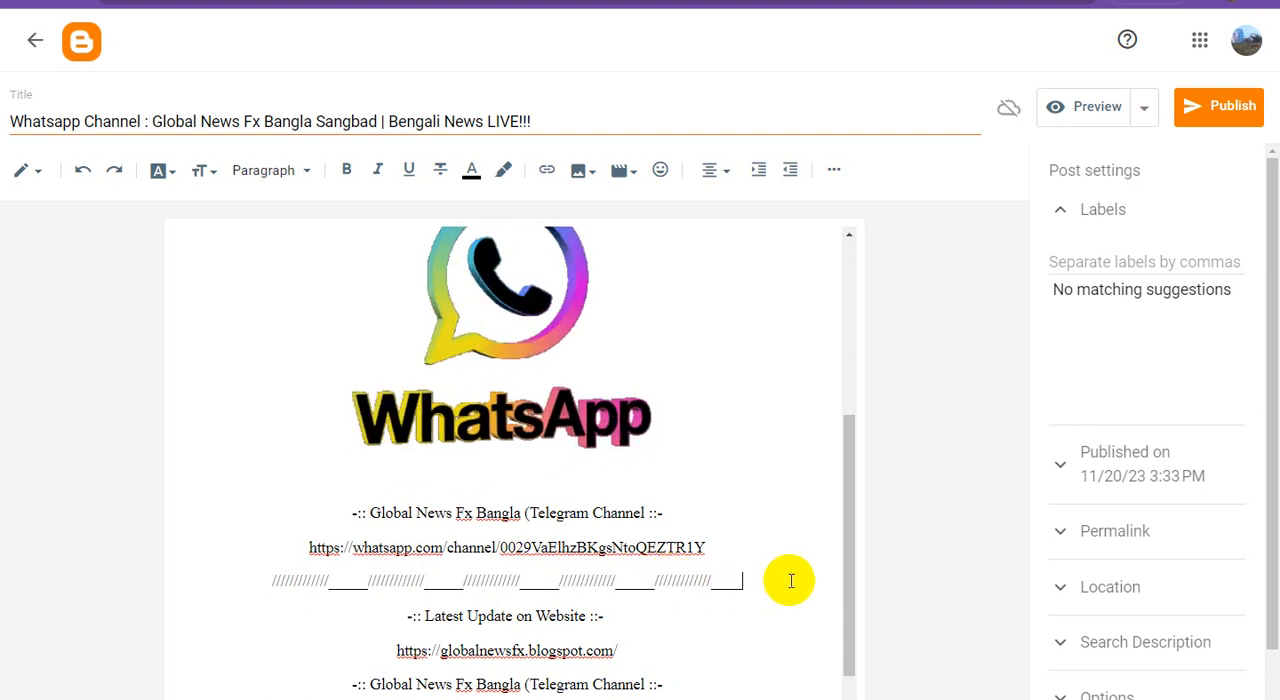
key("BackSpace")
key("BackSpace")
key("BackSpace")
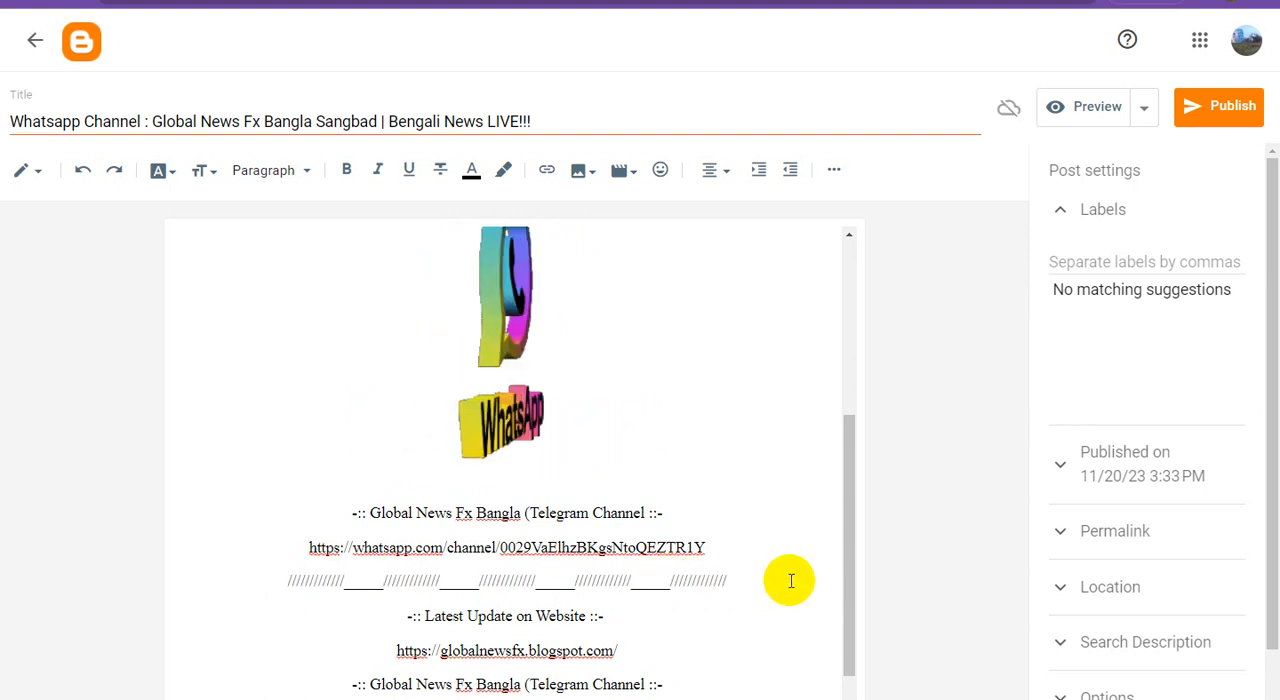
Copy the full separator line to a new line below the blog address
left_click_drag(743, 577, 183, 581)
key("ctrl+c")
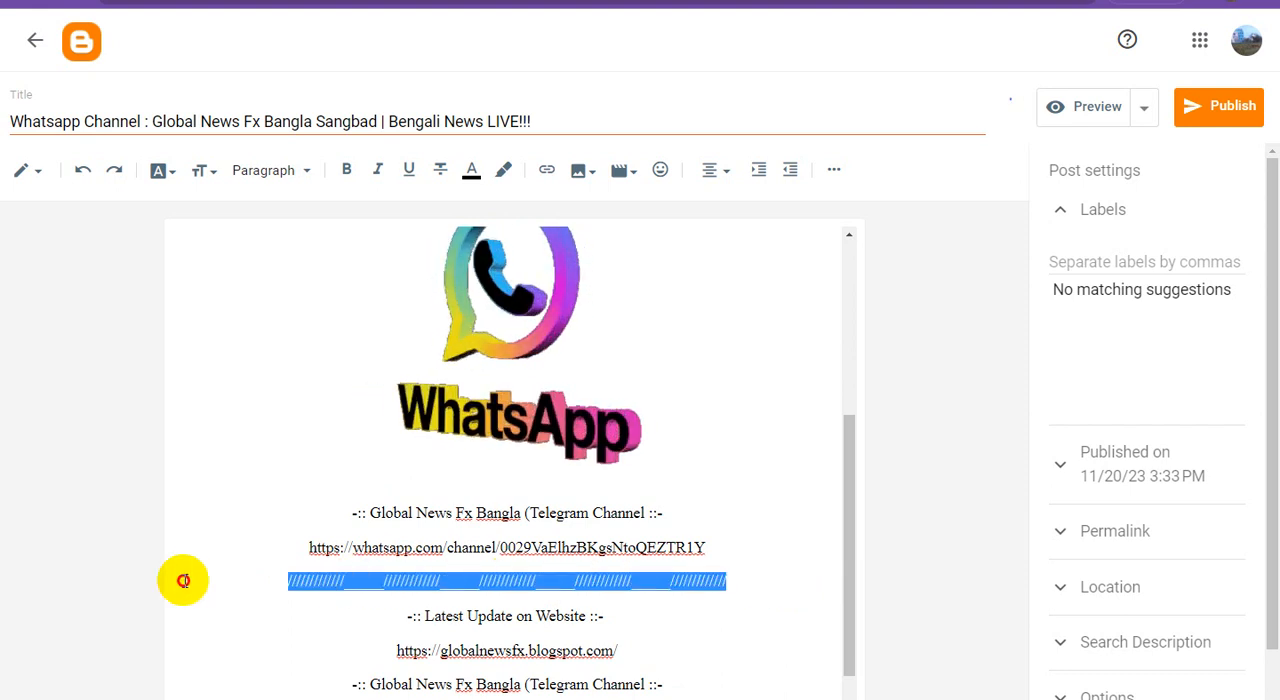
scroll(606, 596, "down", 1)
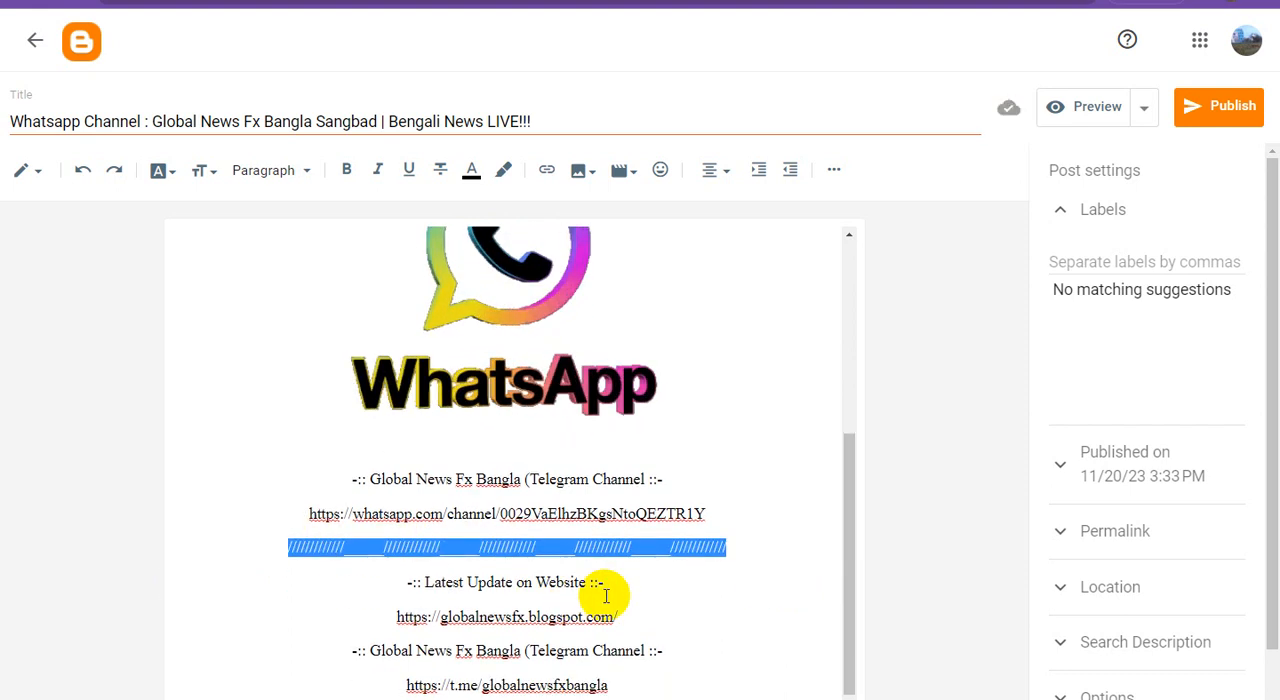
left_click(632, 617)
key("Return")
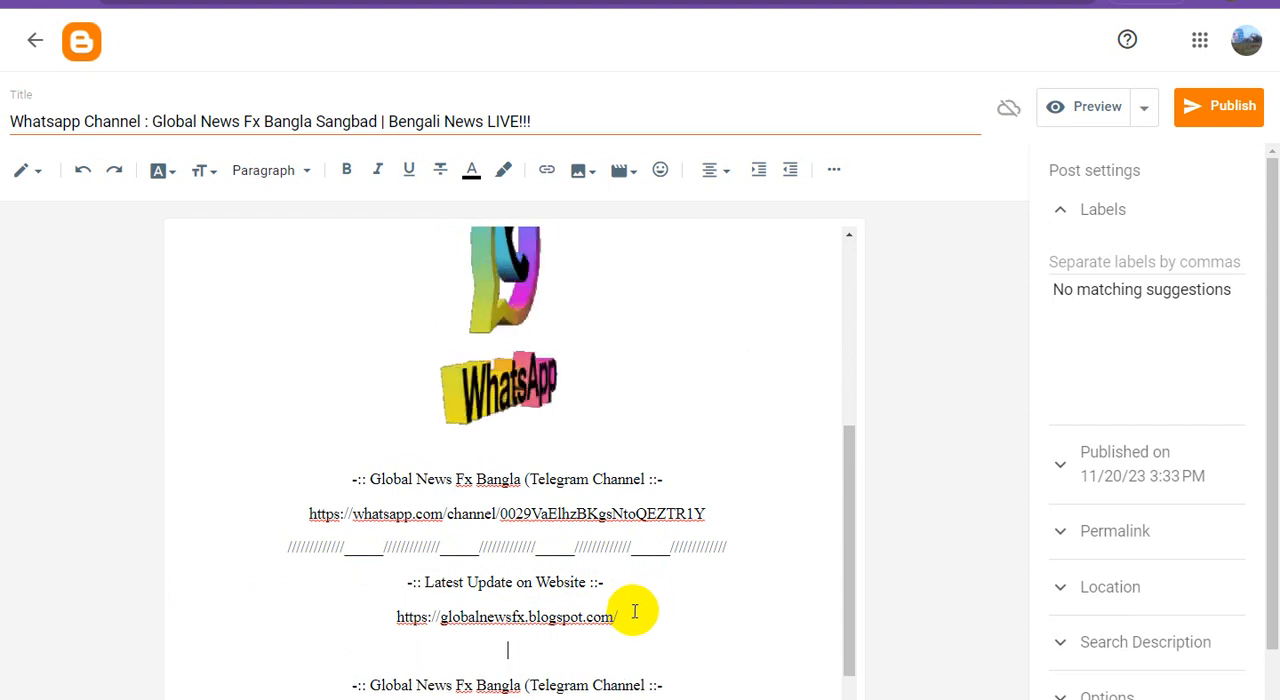
key("ctrl+v")
scroll(668, 620, "down", 1)
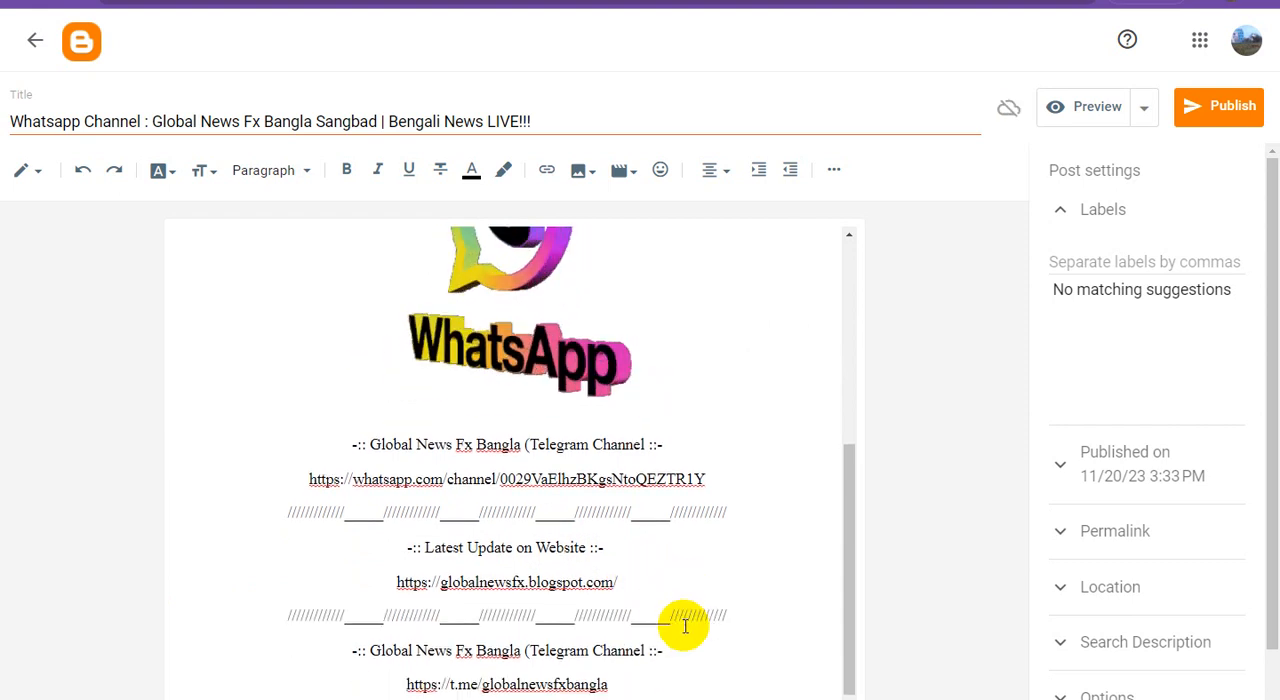
Add a copy of the slash-and-underscore separator line below the Telegram channel address
left_click(634, 683)
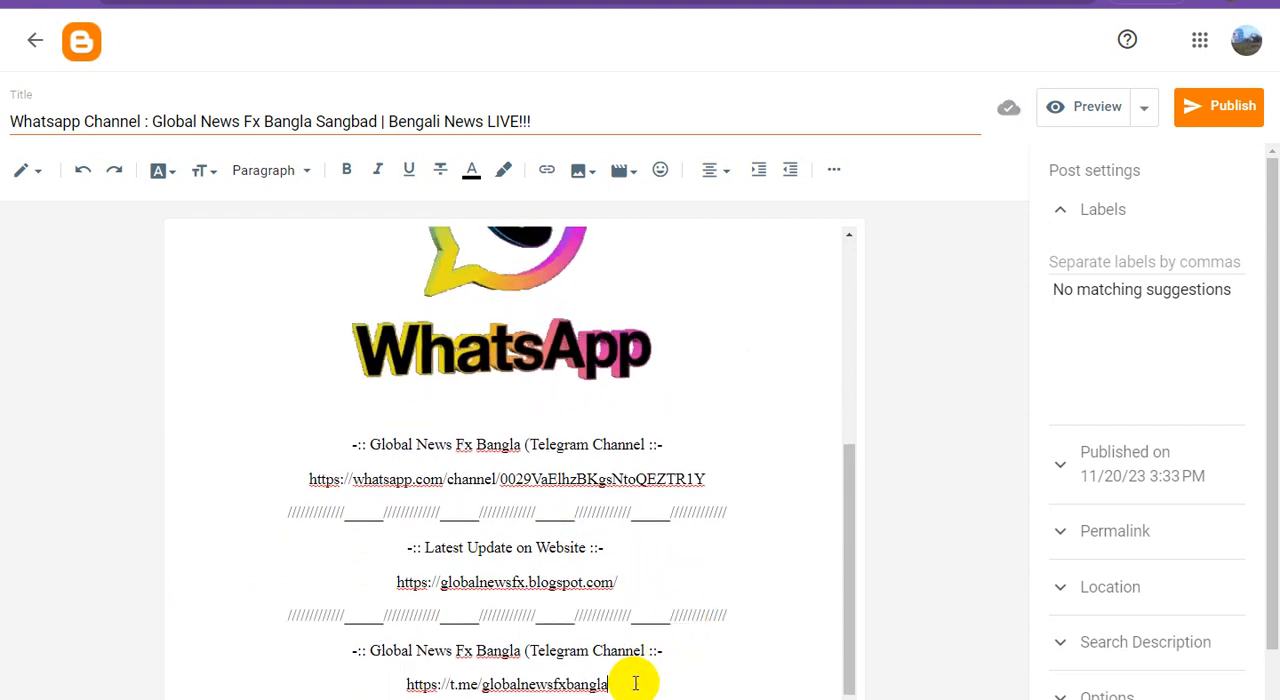
key("Return")
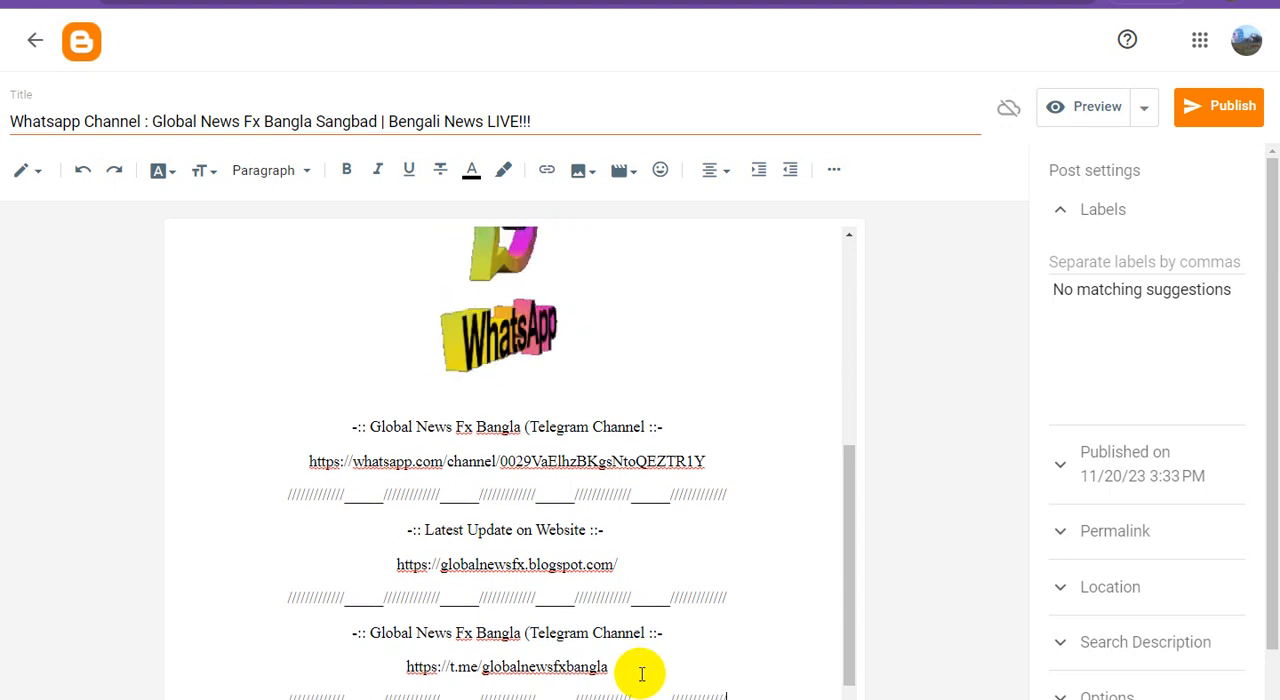
Make the last Telegram channel heading and its t.me address bold and set their font size to Large
scroll(671, 594, "down", 1)
left_click_drag(640, 647, 286, 617)
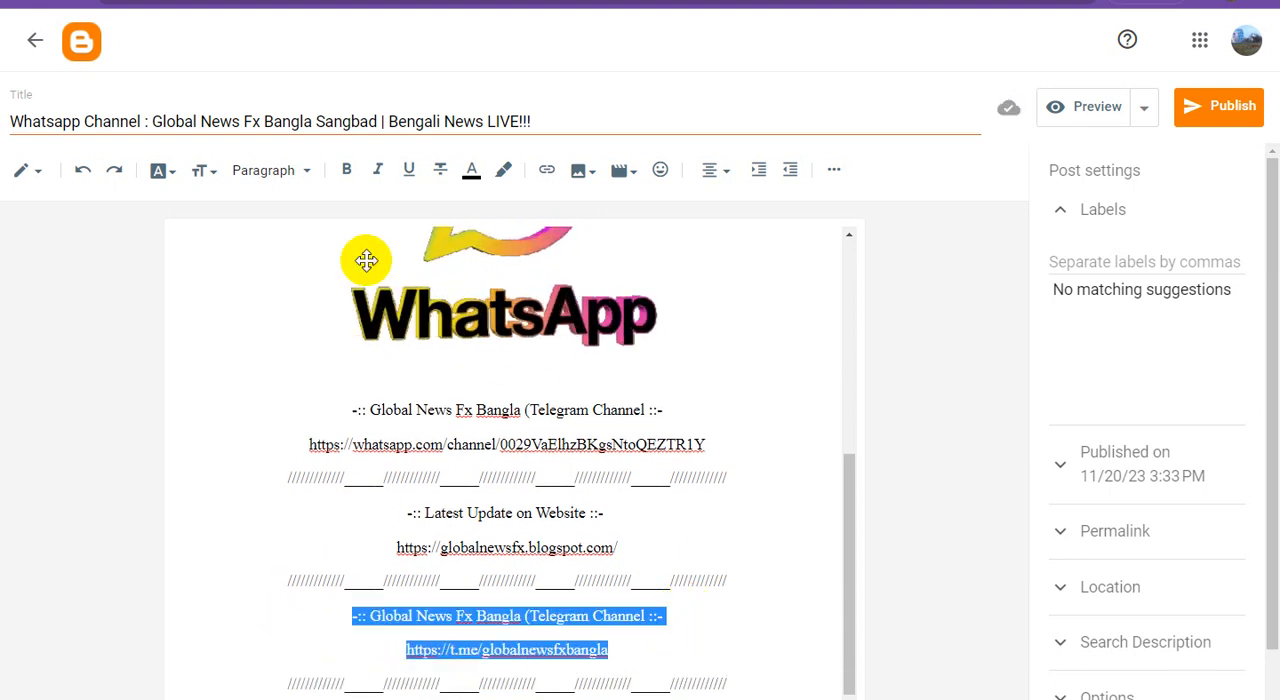
left_click(347, 172)
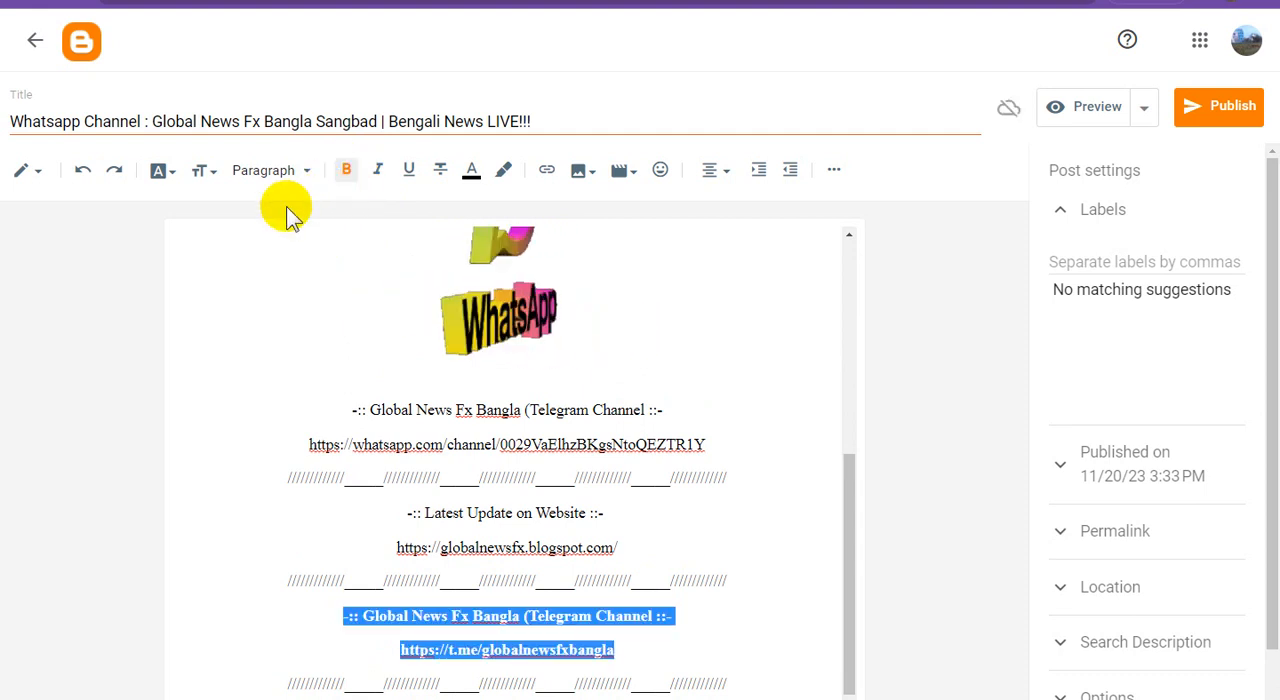
left_click(201, 171)
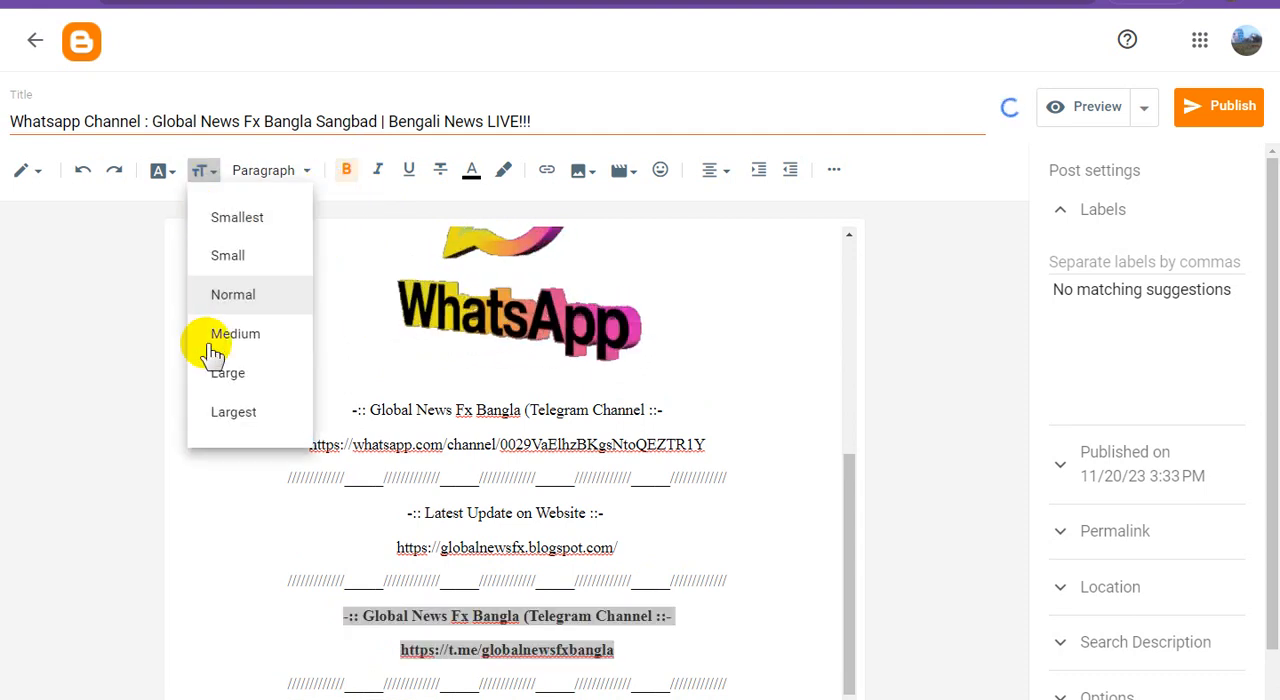
left_click(240, 377)
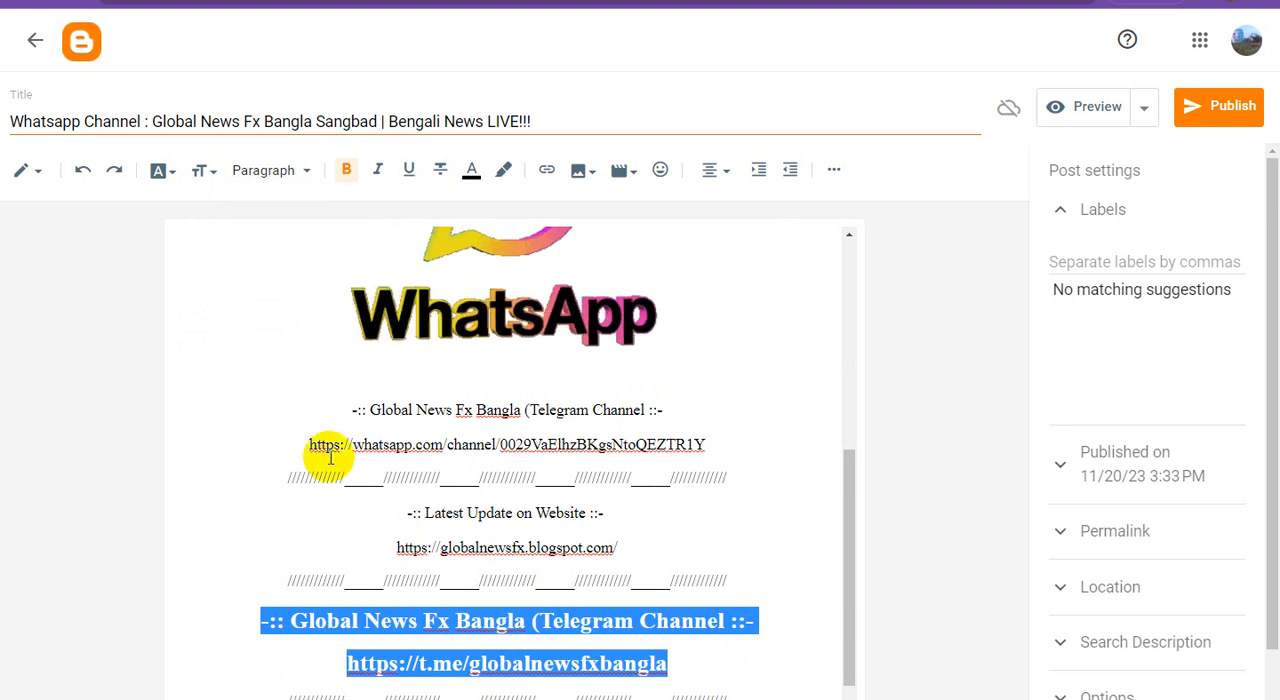
Add the missing closing parenthesis after "Telegram Channel" in the heading above the t.me address
left_click(552, 628)
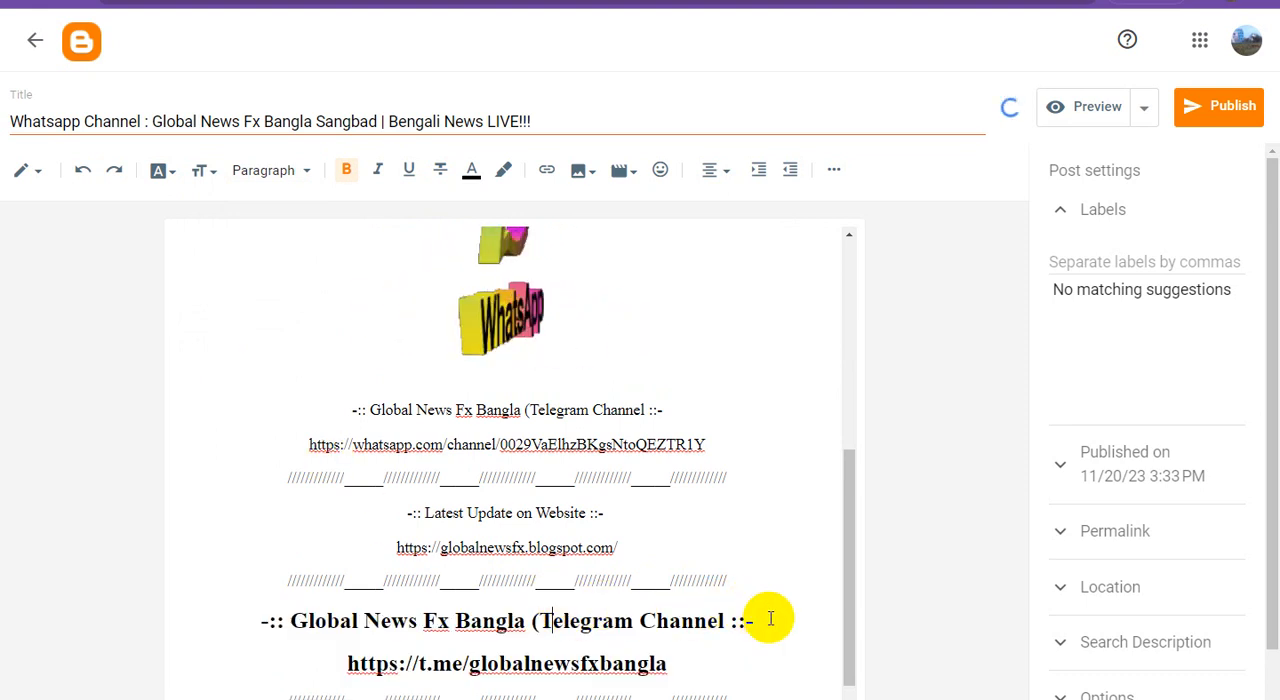
left_click(725, 620)
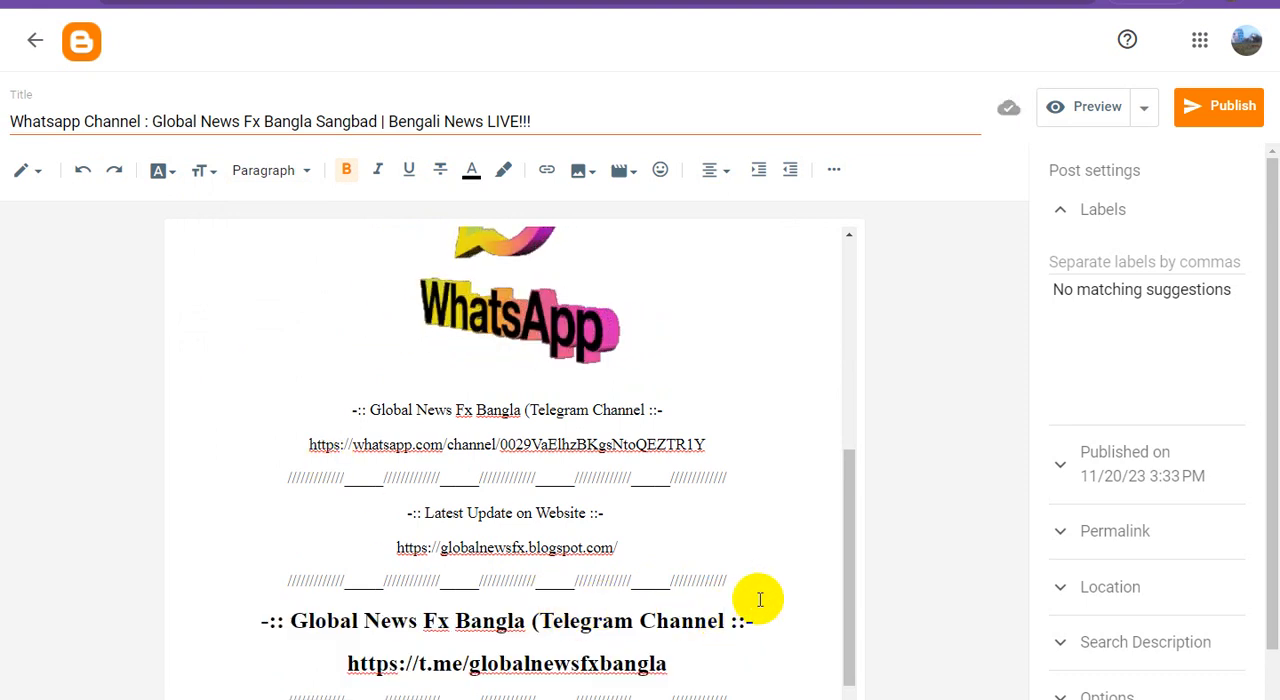
type(")")
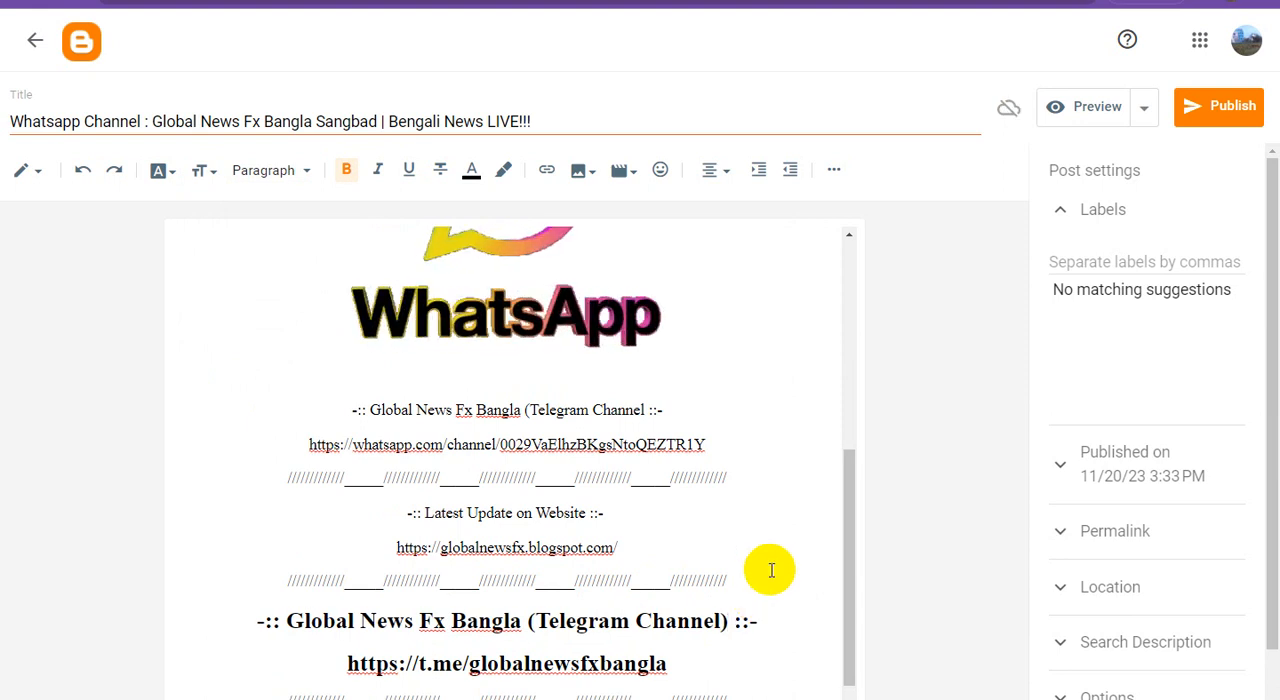
Make the "Latest Update on Website" heading and the blog address bold with font size Large
left_click(610, 548)
left_click_drag(610, 548, 327, 519)
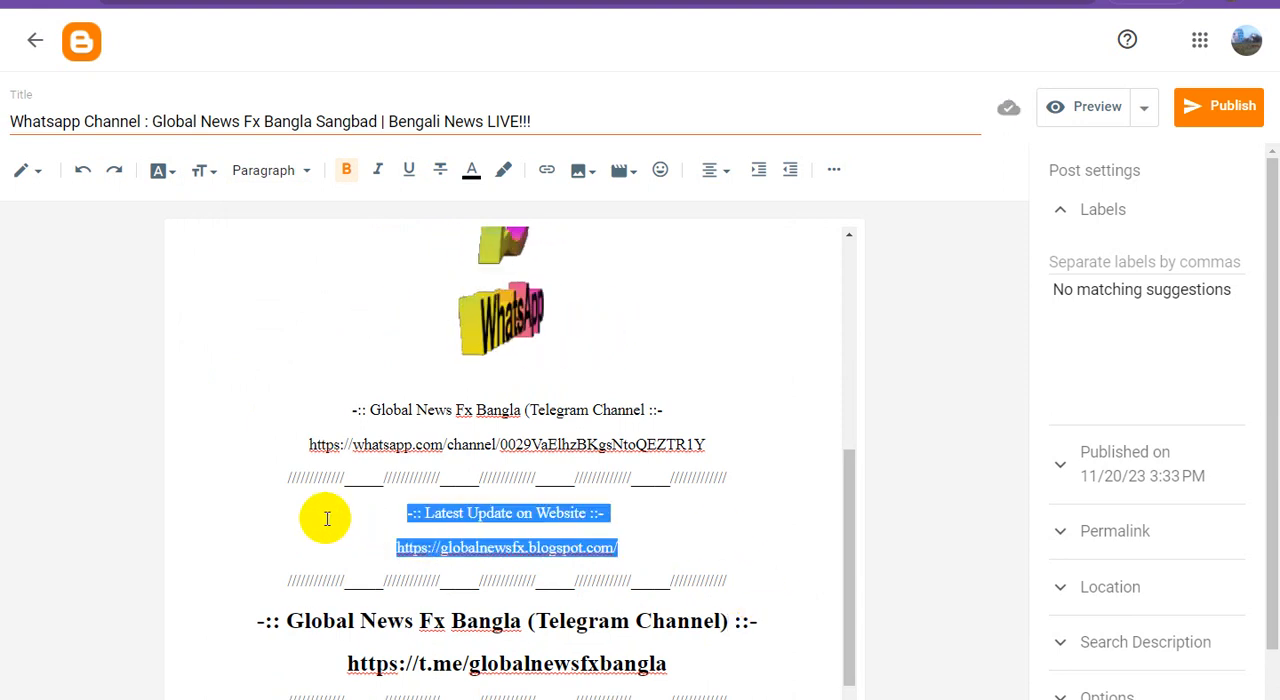
left_click(345, 170)
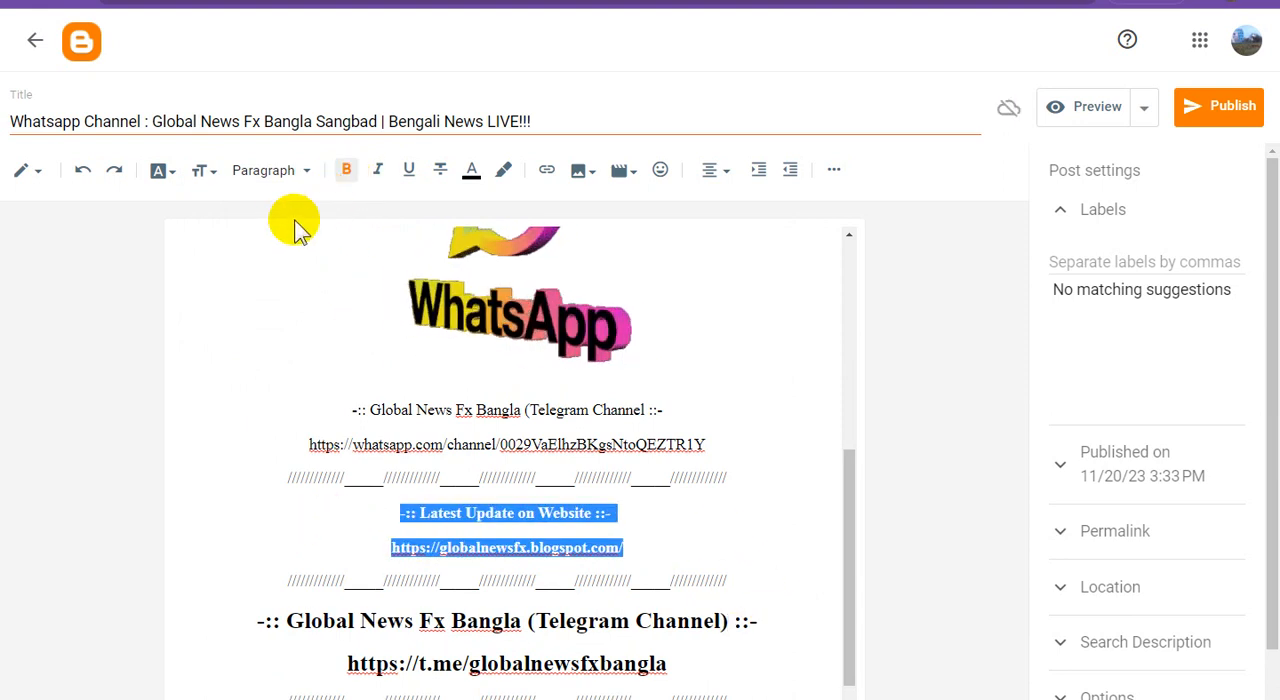
left_click(203, 170)
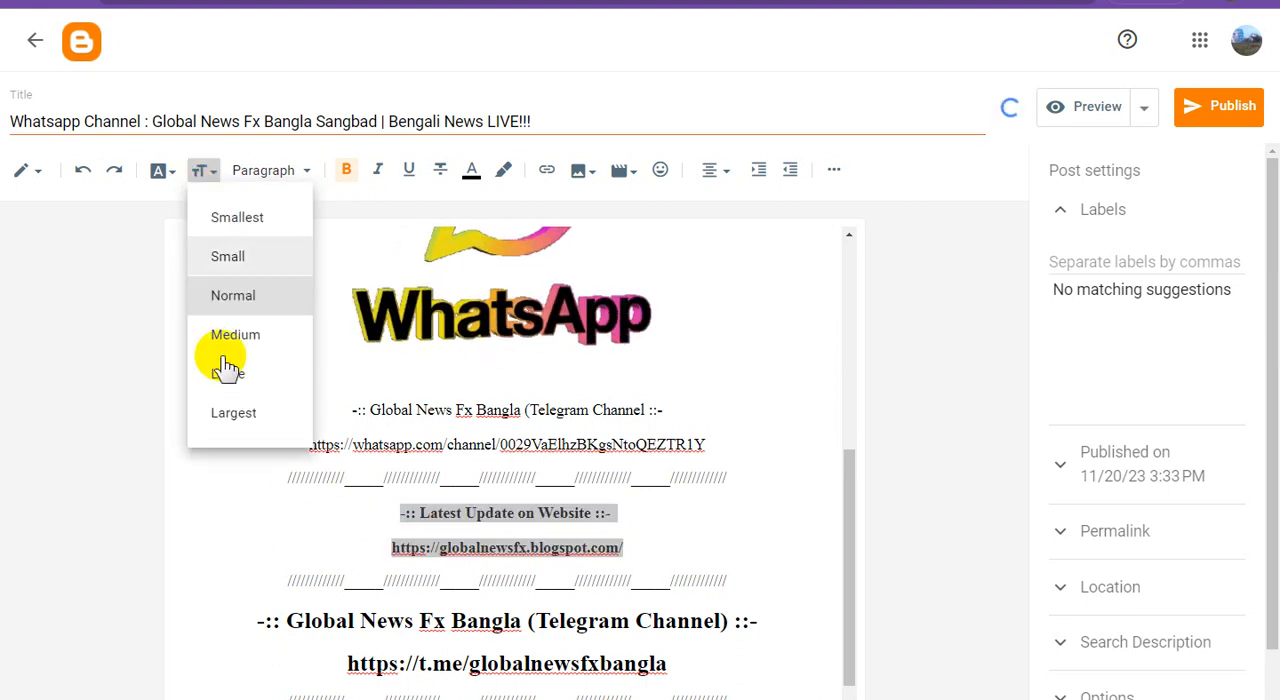
left_click(268, 372)
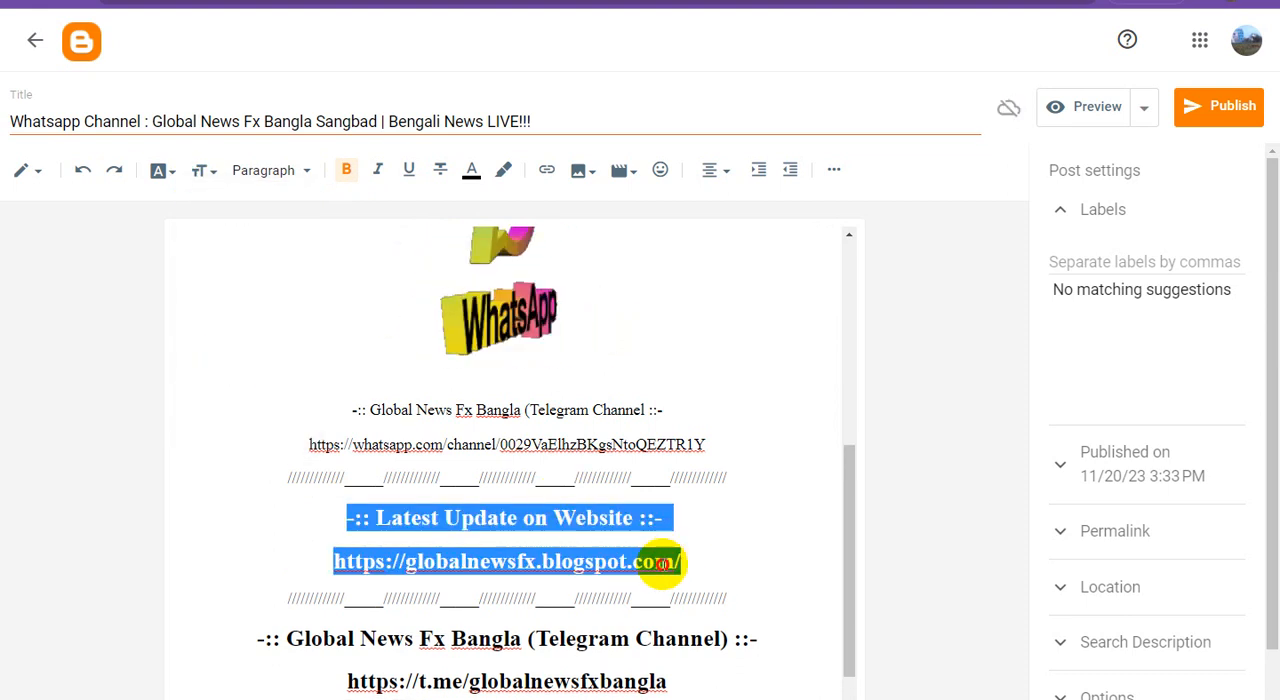
Make the first Global News Fx Bangla heading and the WhatsApp channel address bold with font size Large
left_click(721, 441)
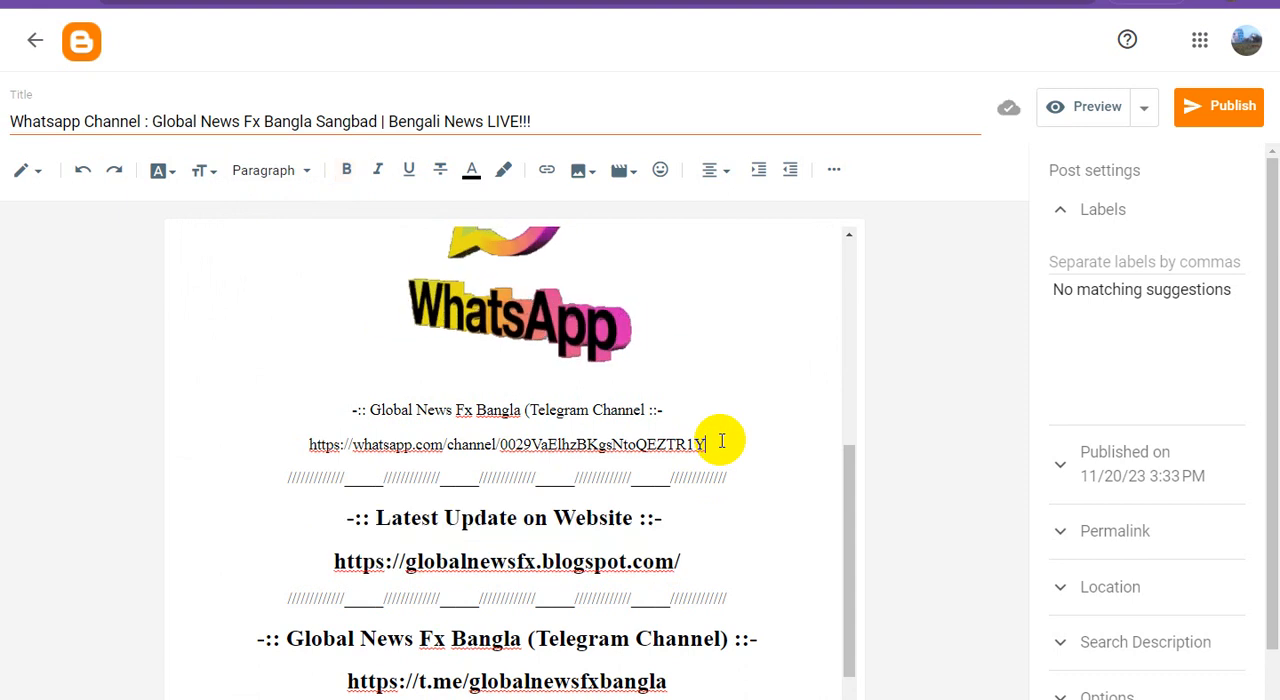
left_click_drag(656, 447, 230, 398)
left_click(346, 170)
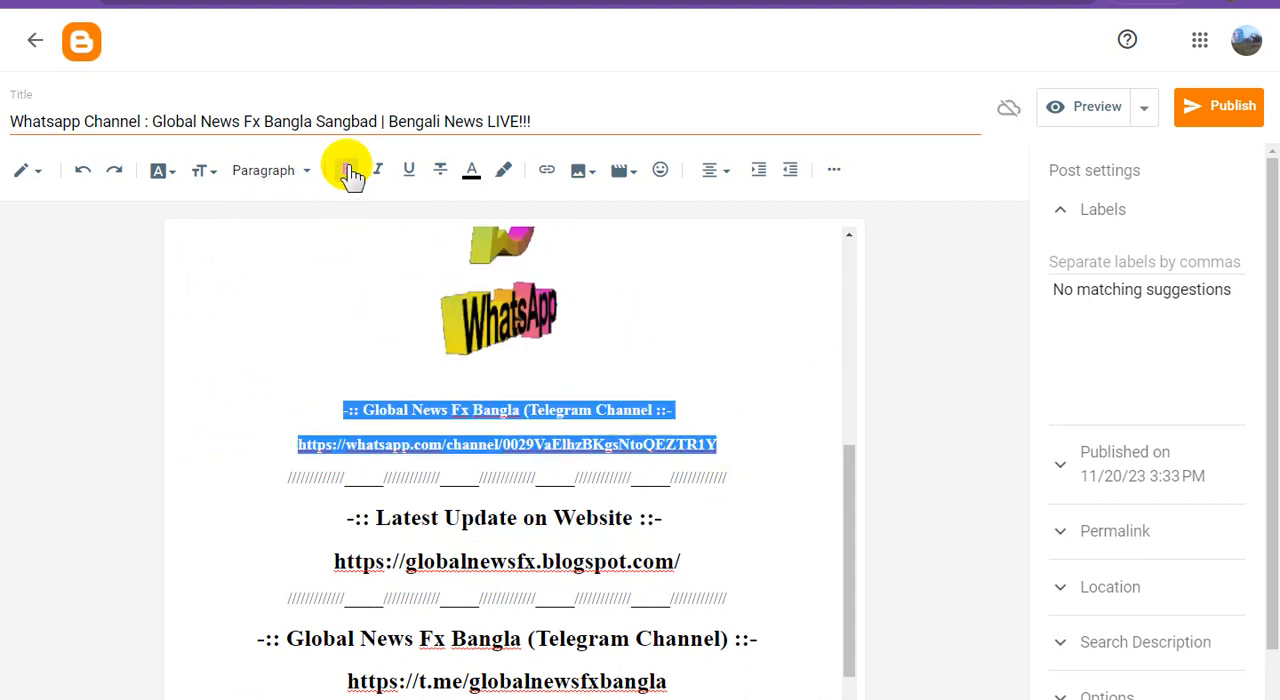
left_click(200, 172)
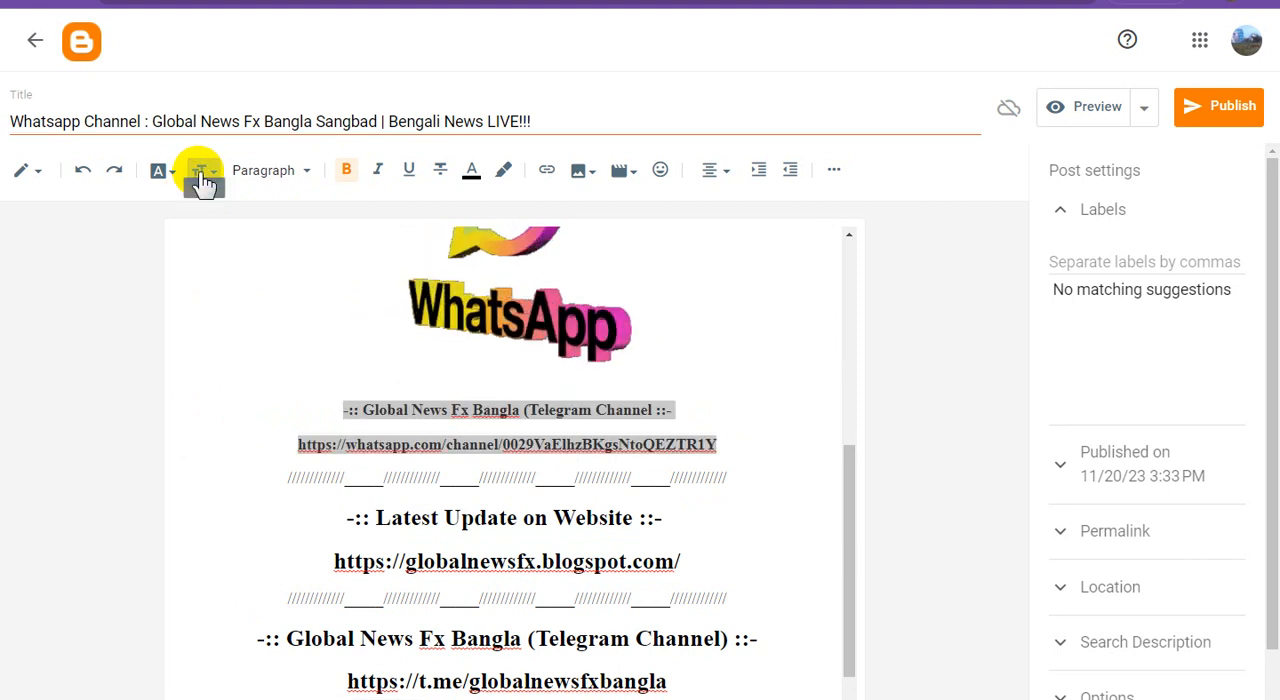
left_click(238, 372)
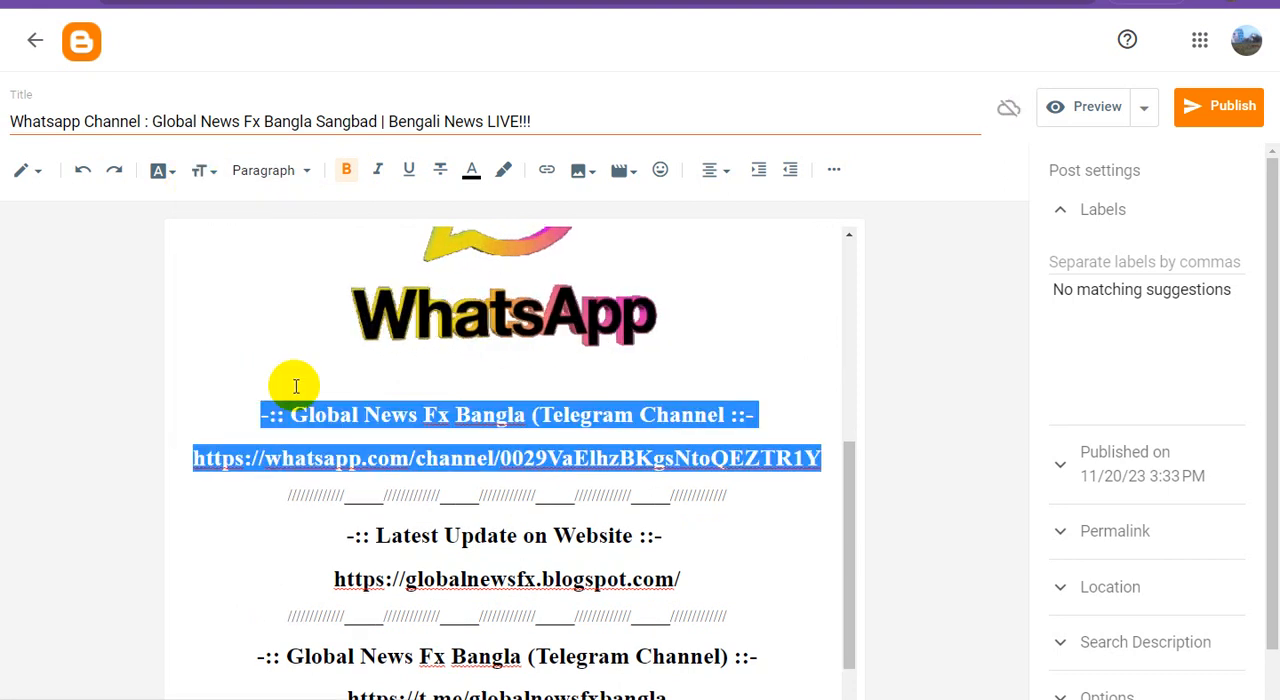
Give the heading above the WhatsApp channel address a black highlight and white text
left_click(531, 440)
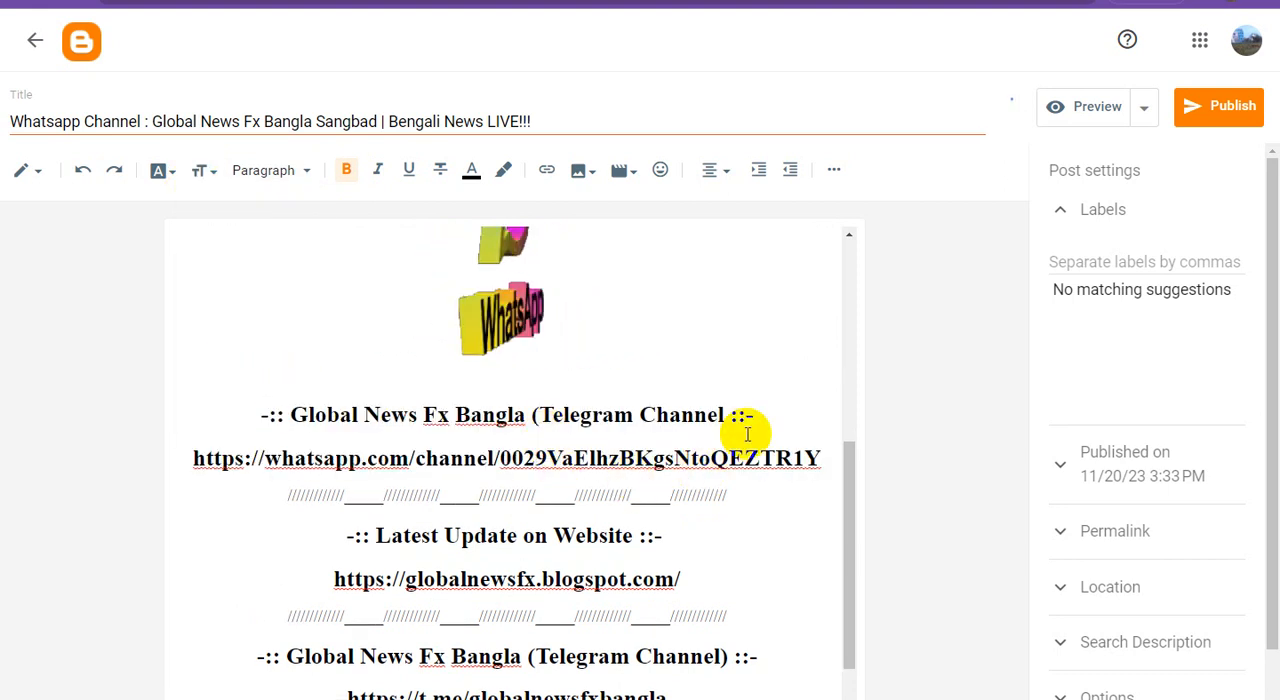
left_click_drag(763, 415, 191, 417)
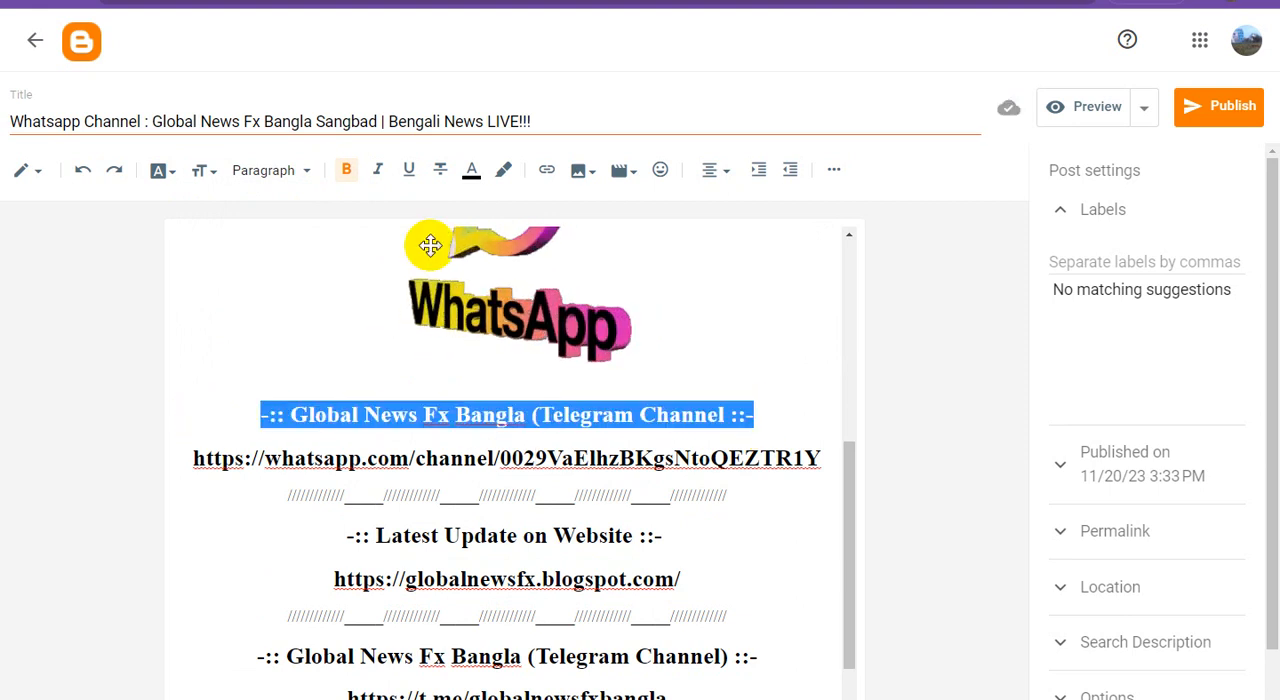
left_click(505, 177)
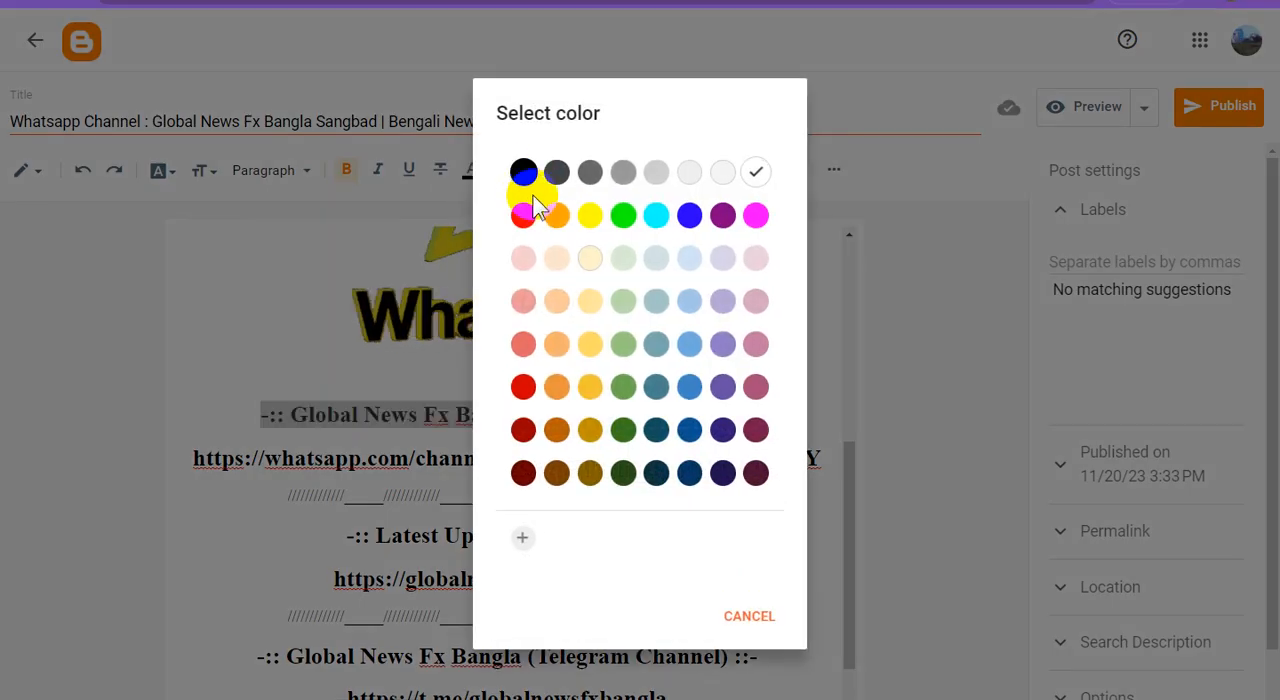
left_click(523, 173)
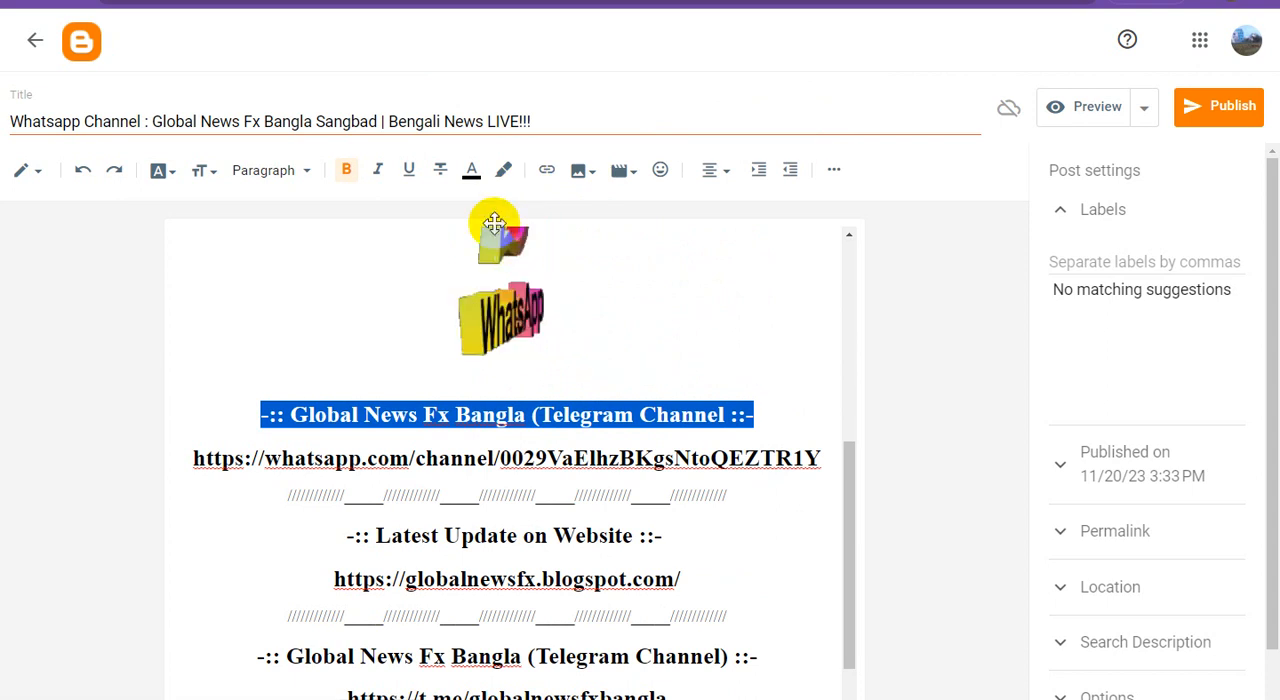
left_click(470, 171)
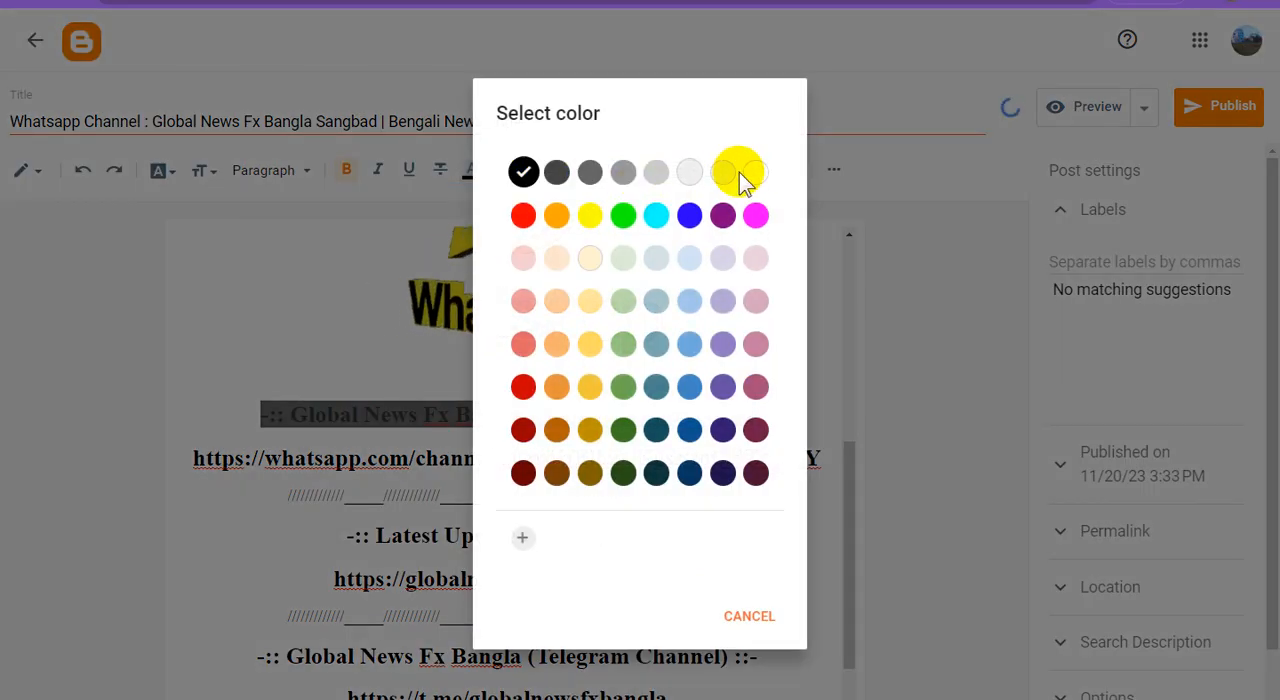
left_click(755, 175)
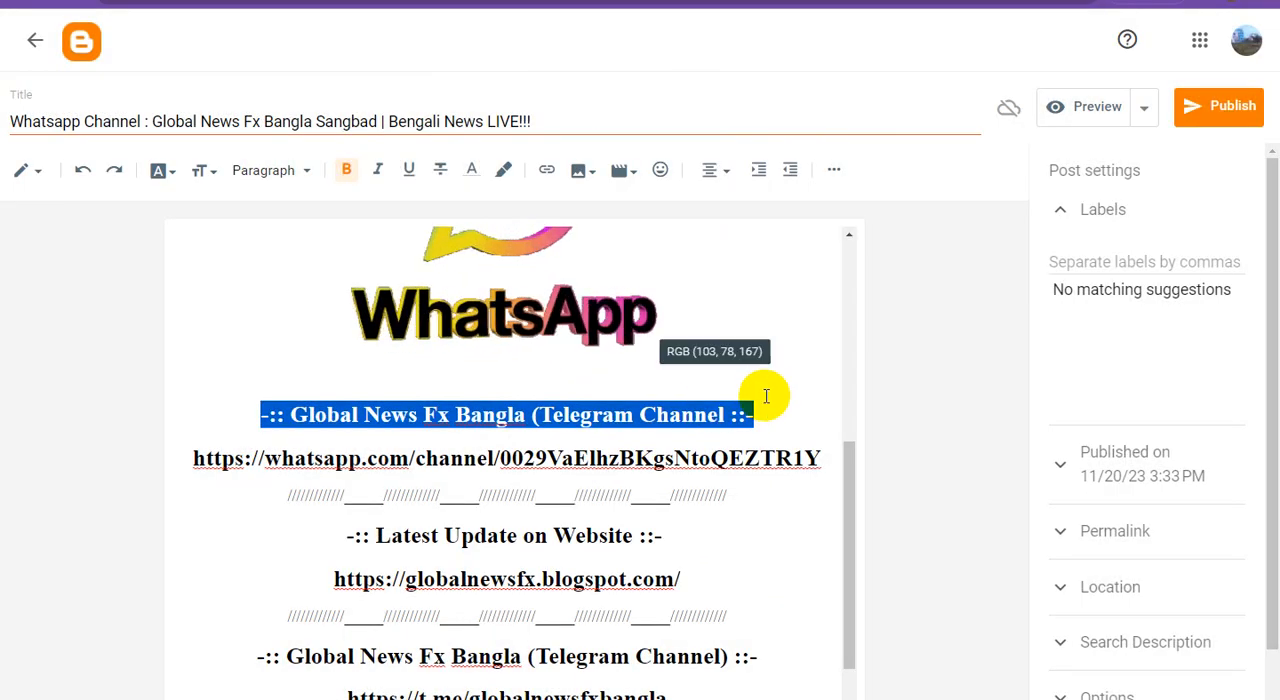
left_click(700, 425)
Give the "Latest Update on Website" heading a black highlight and white text
scroll(710, 470, "down", 1)
left_click_drag(694, 484, 240, 471)
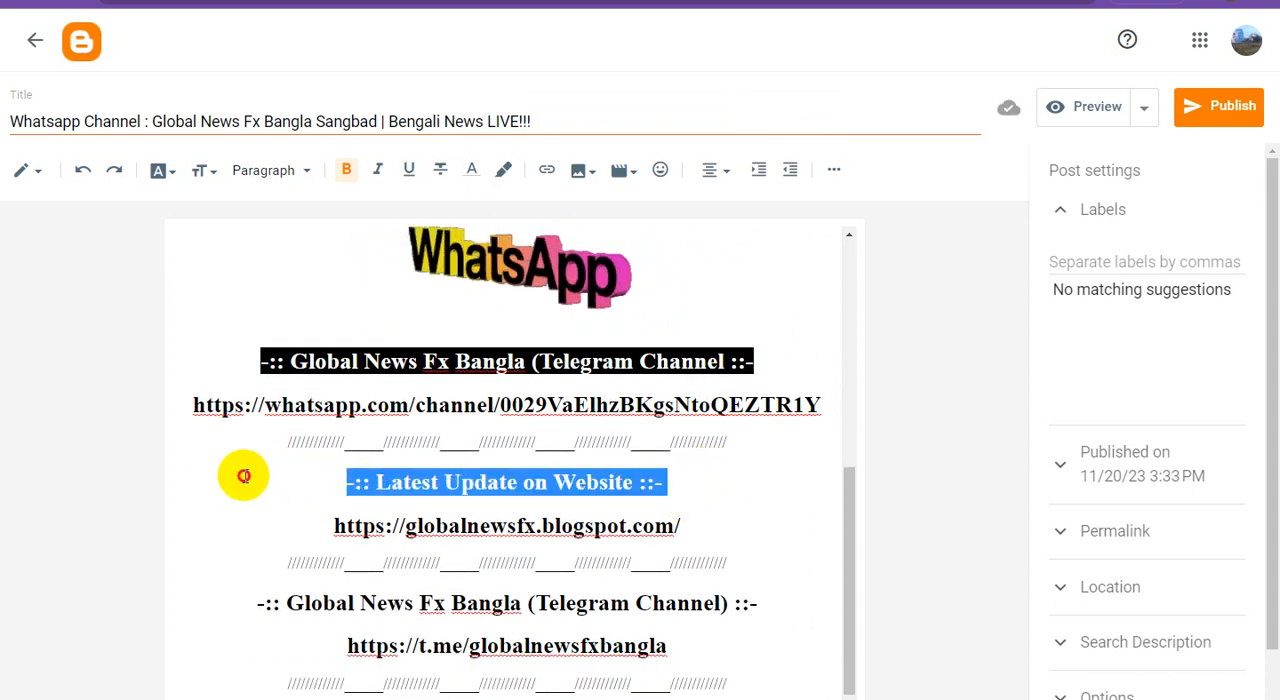
left_click(506, 173)
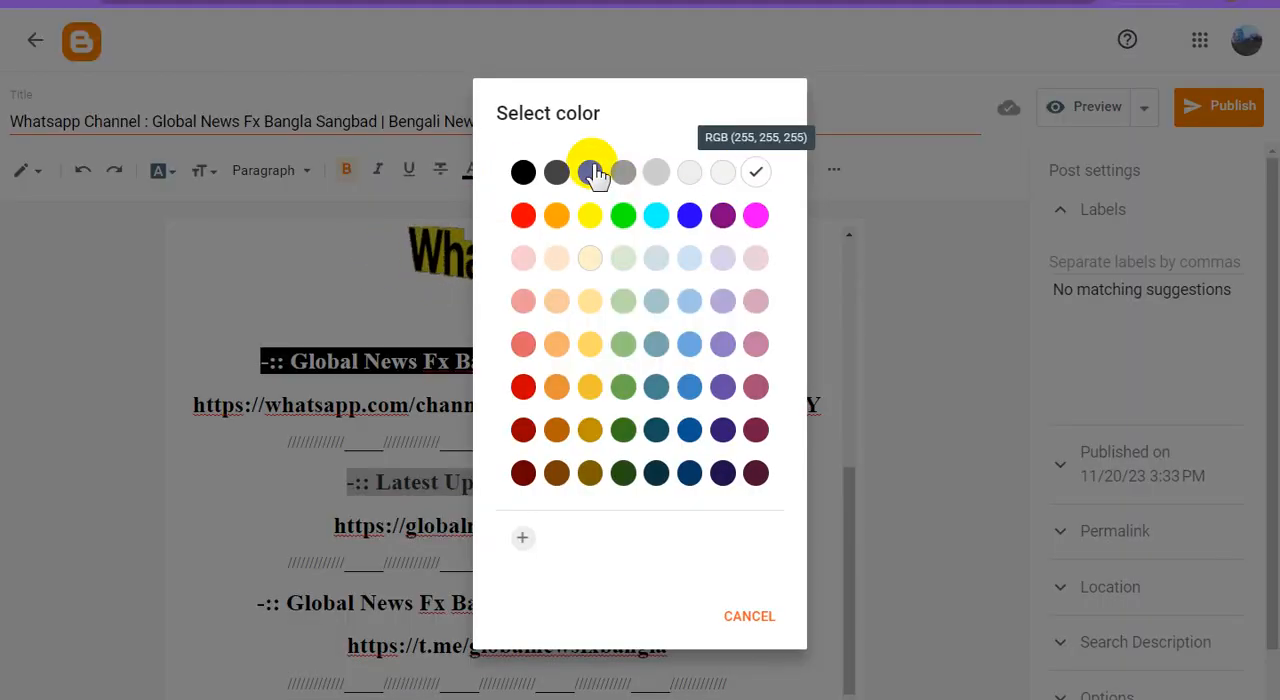
left_click(745, 618)
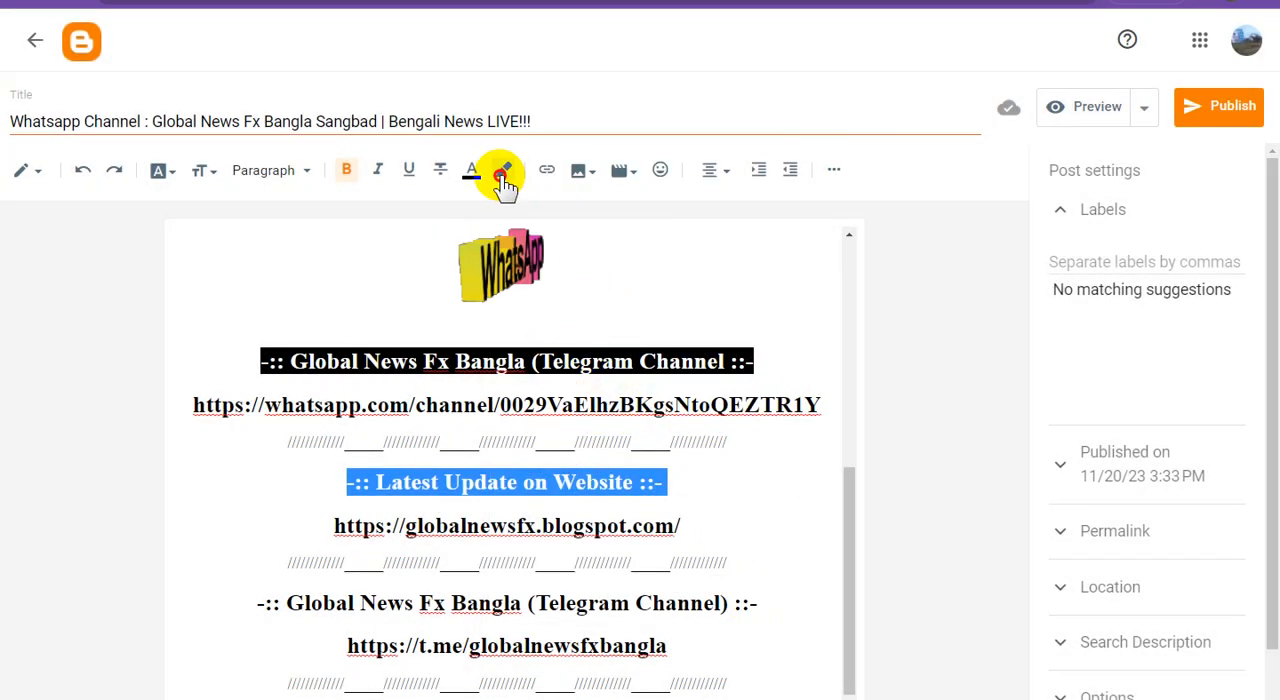
left_click(502, 172)
left_click(523, 172)
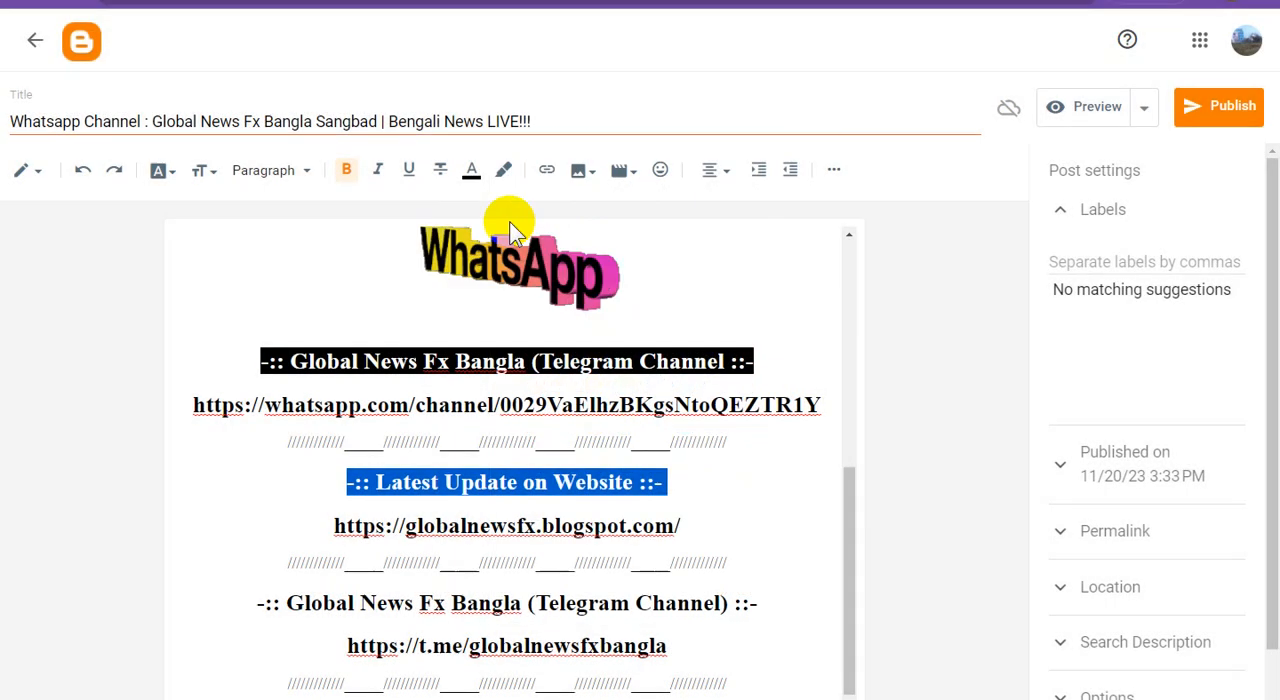
left_click(466, 172)
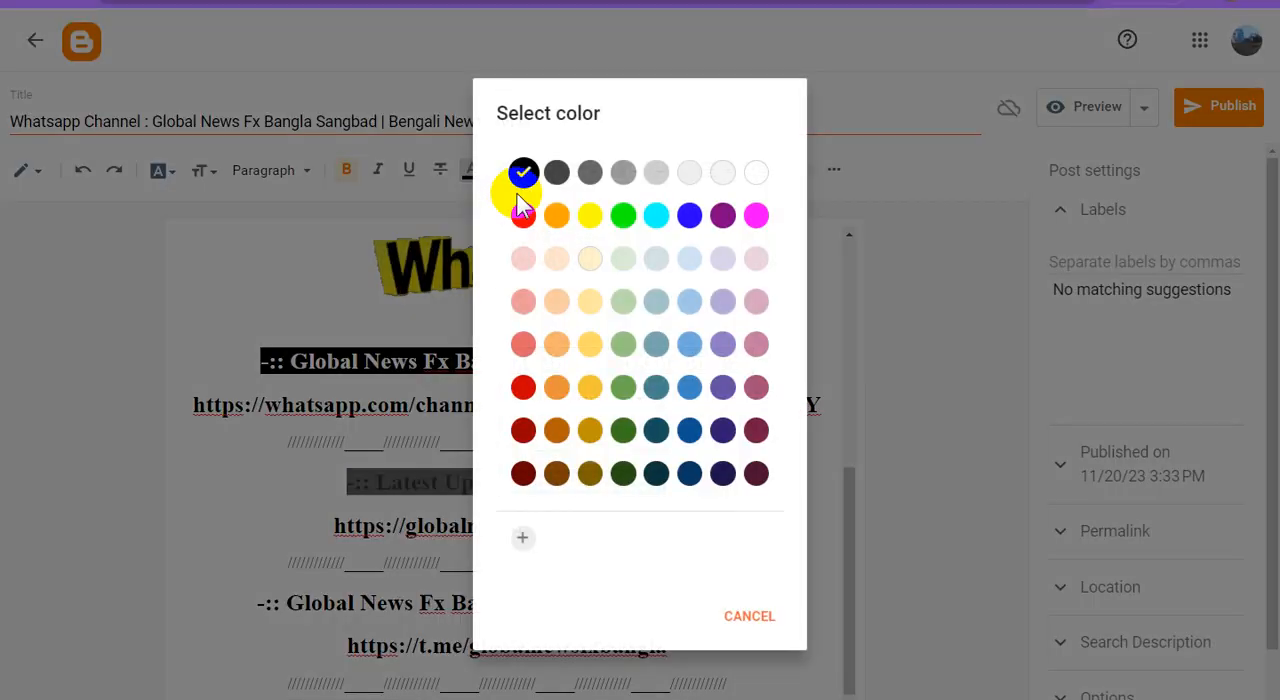
left_click(752, 178)
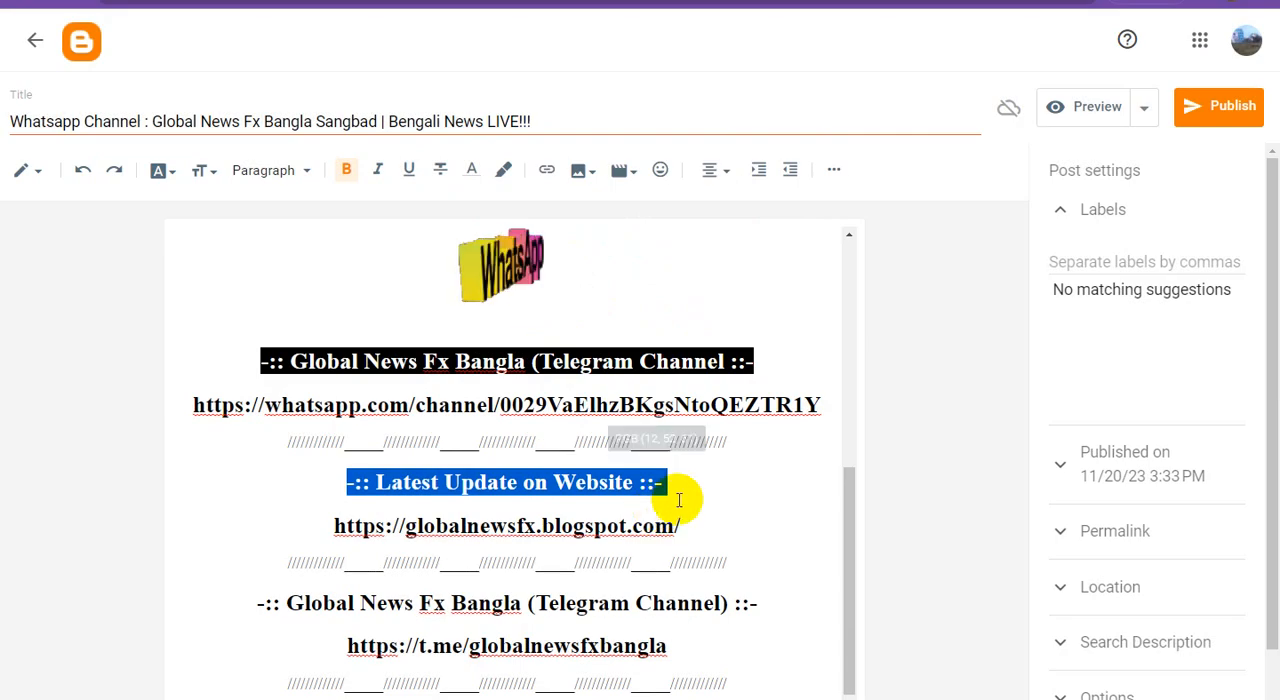
left_click(674, 514)
Give the Telegram channel heading above the t.me address a black highlight and white text
left_click_drag(762, 600, 251, 591)
left_click(505, 178)
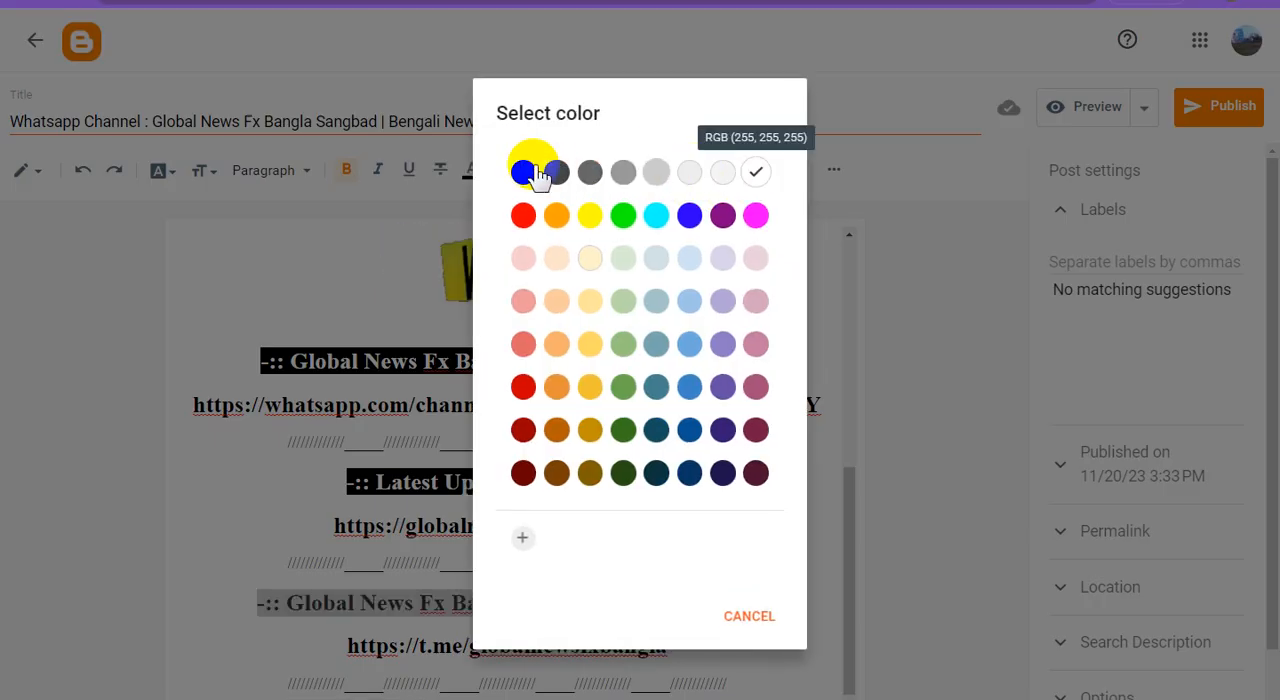
left_click(524, 174)
left_click(471, 170)
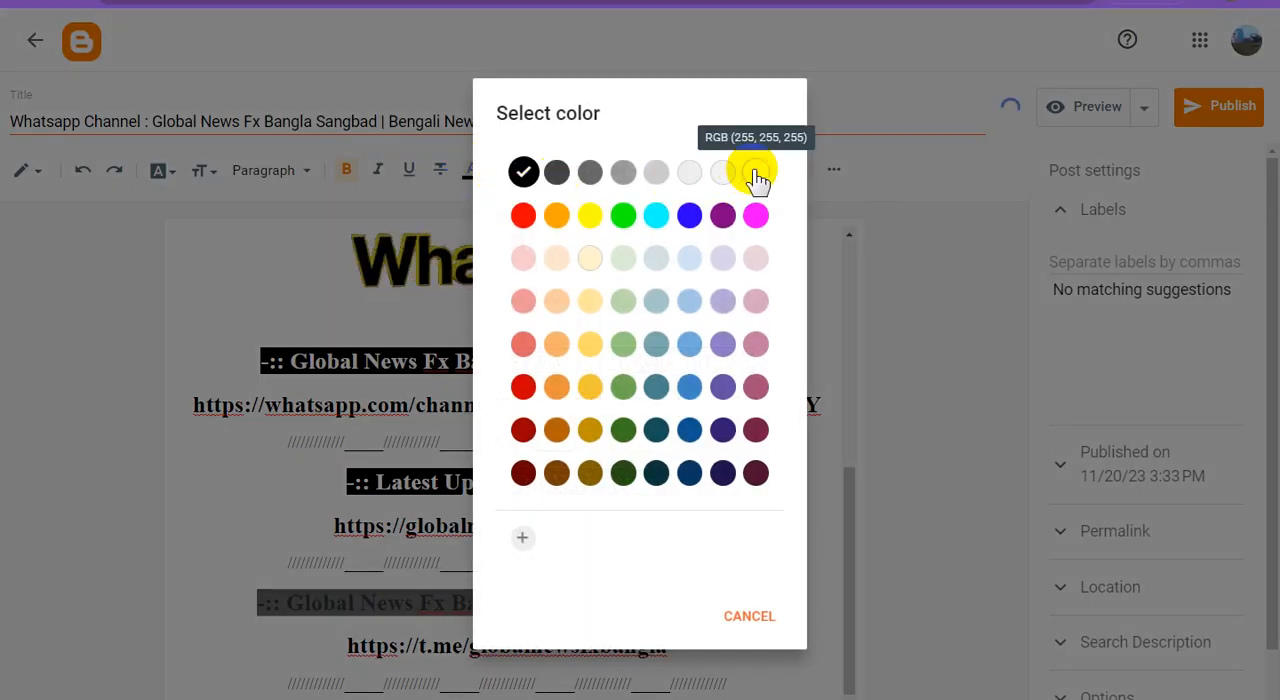
left_click(756, 175)
left_click(720, 553)
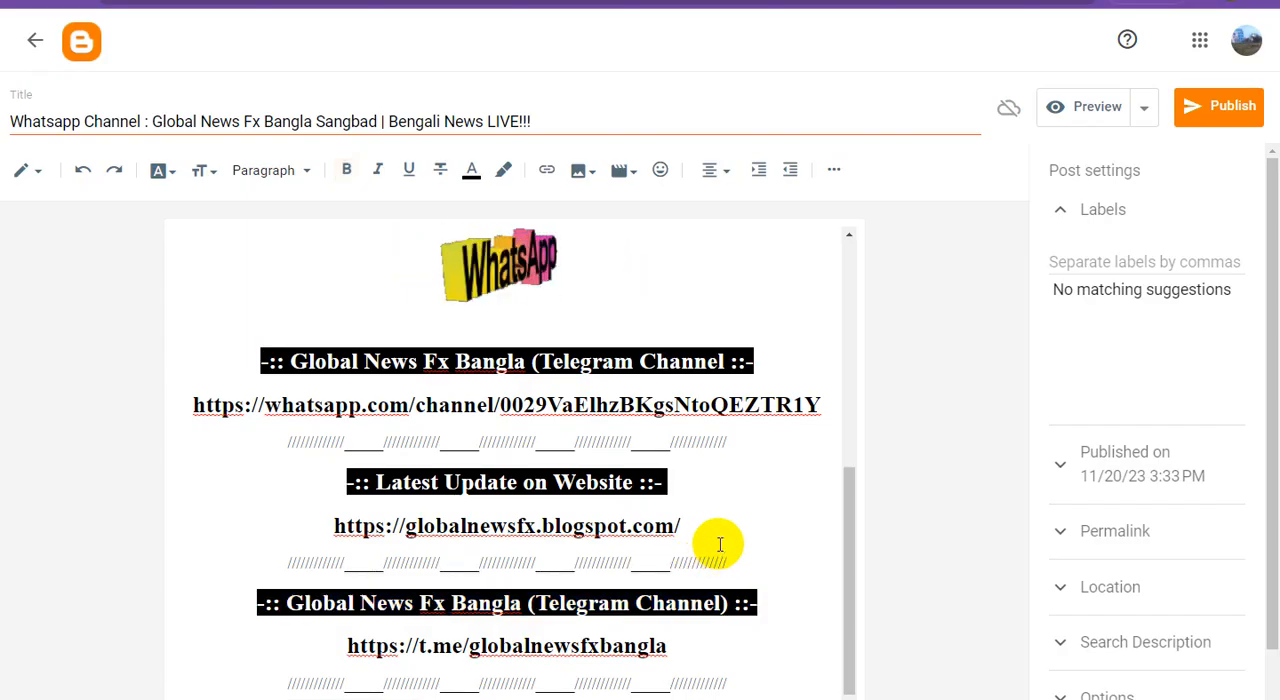
Turn the WhatsApp channel address into a clickable hyperlink to that same address
left_click_drag(818, 404, 172, 412)
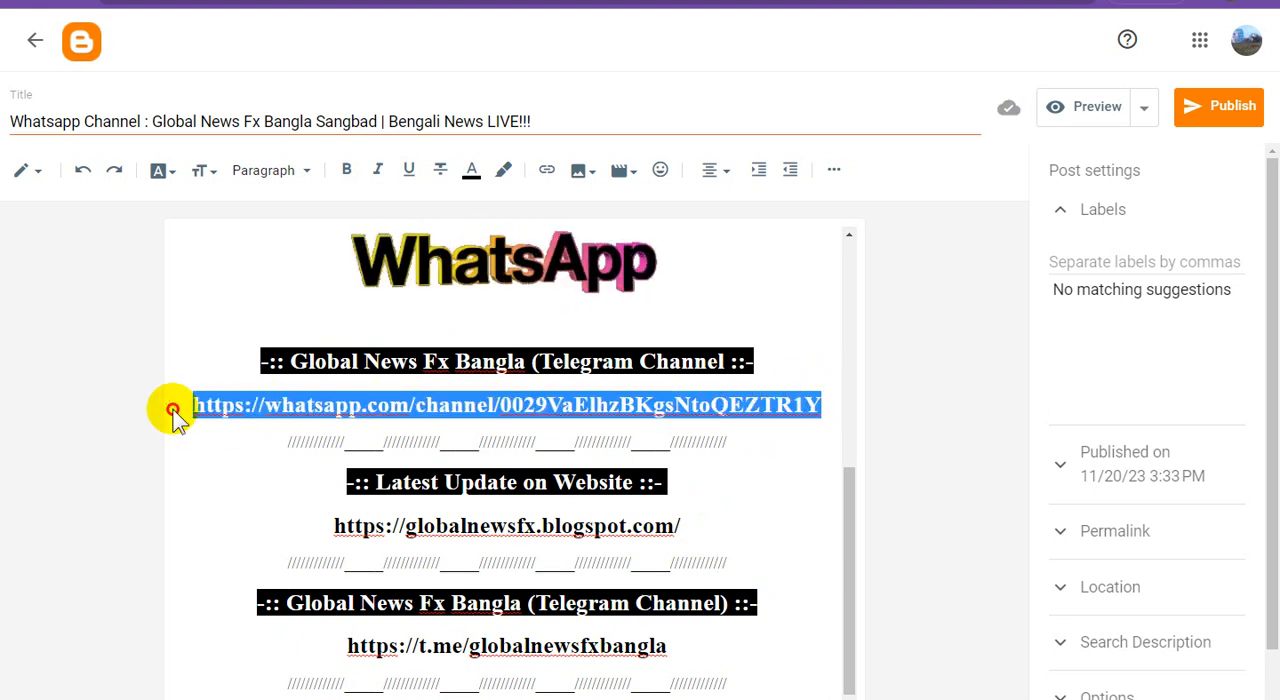
left_click(546, 172)
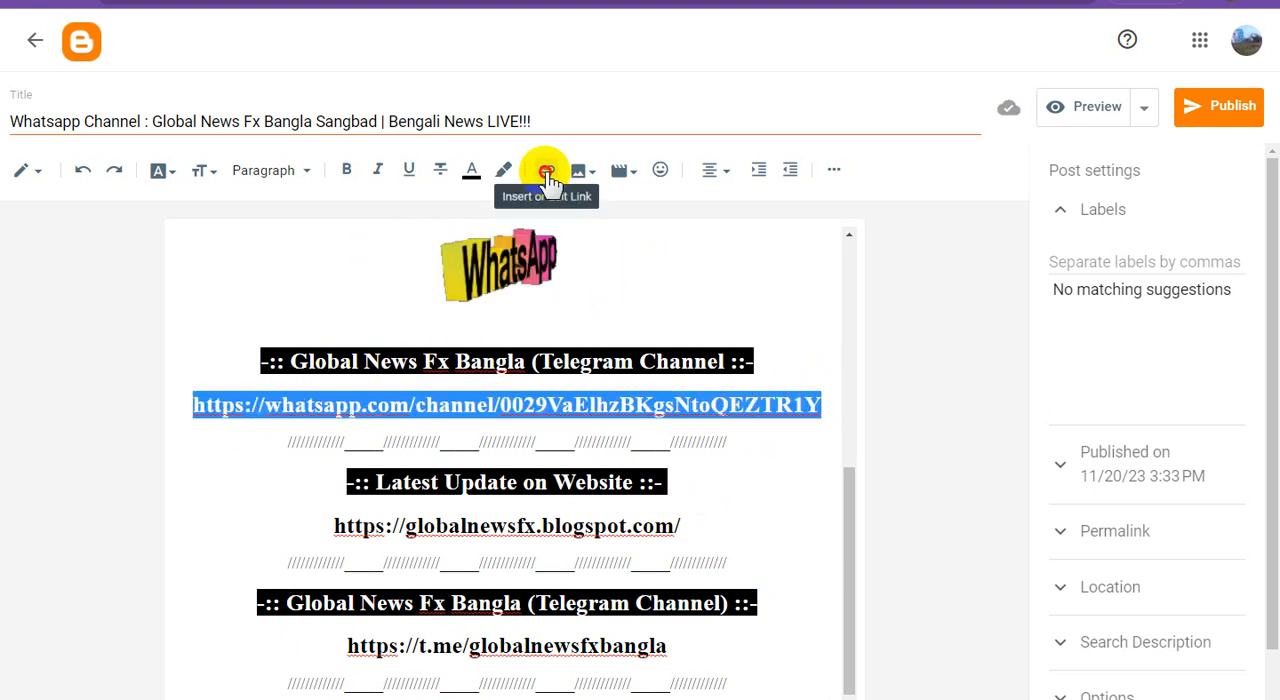
left_click(729, 511)
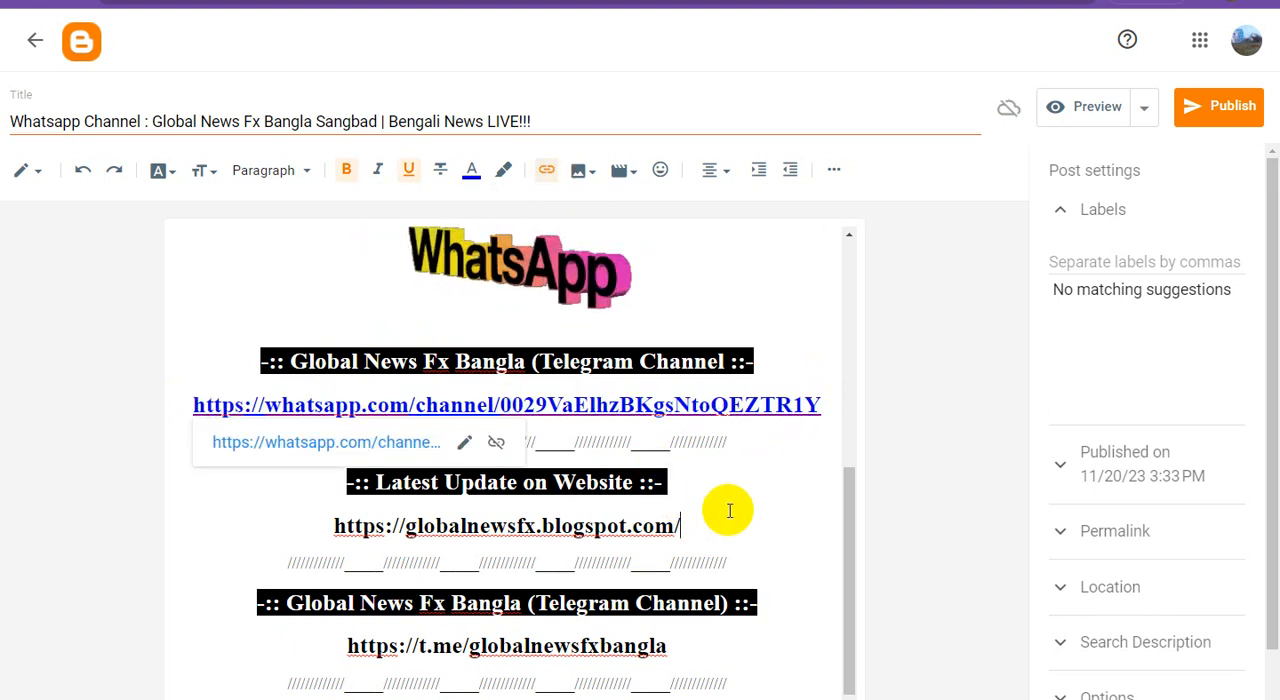
Turn the globalnewsfx.blogspot.com website address and the t.me/globalnewsfxbangla address into clickable hyperlinks to those same addresses
left_click_drag(690, 526, 254, 524)
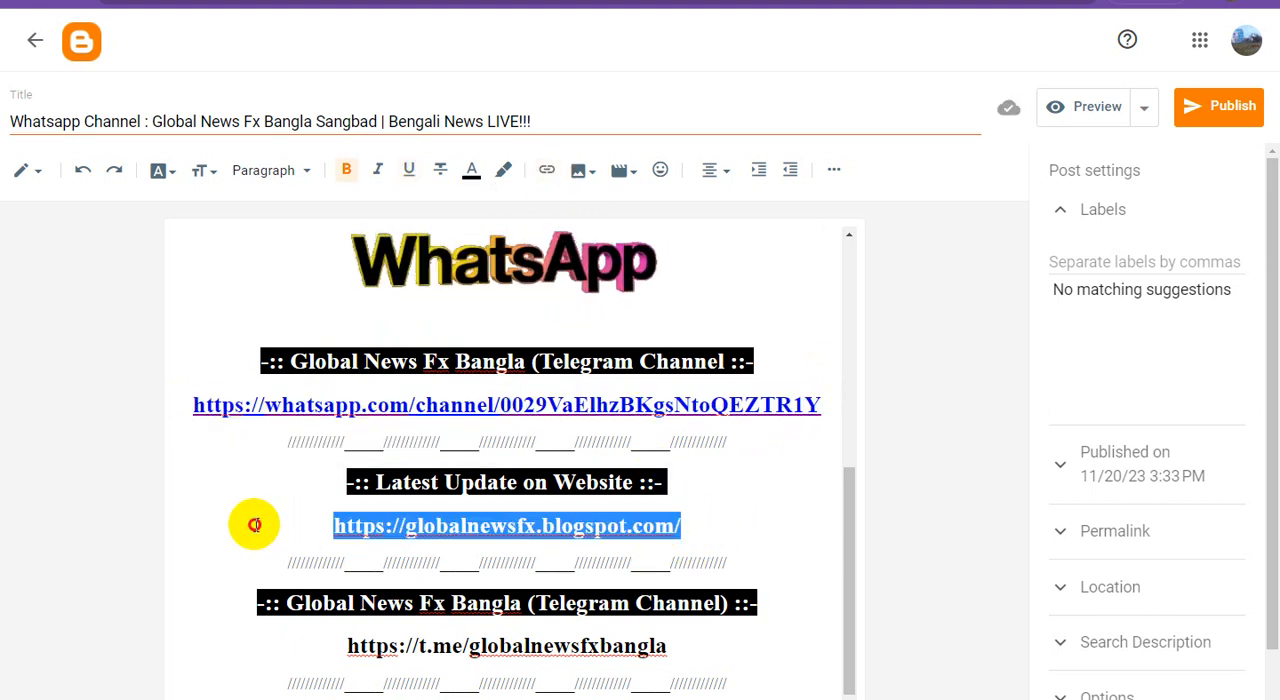
left_click(546, 172)
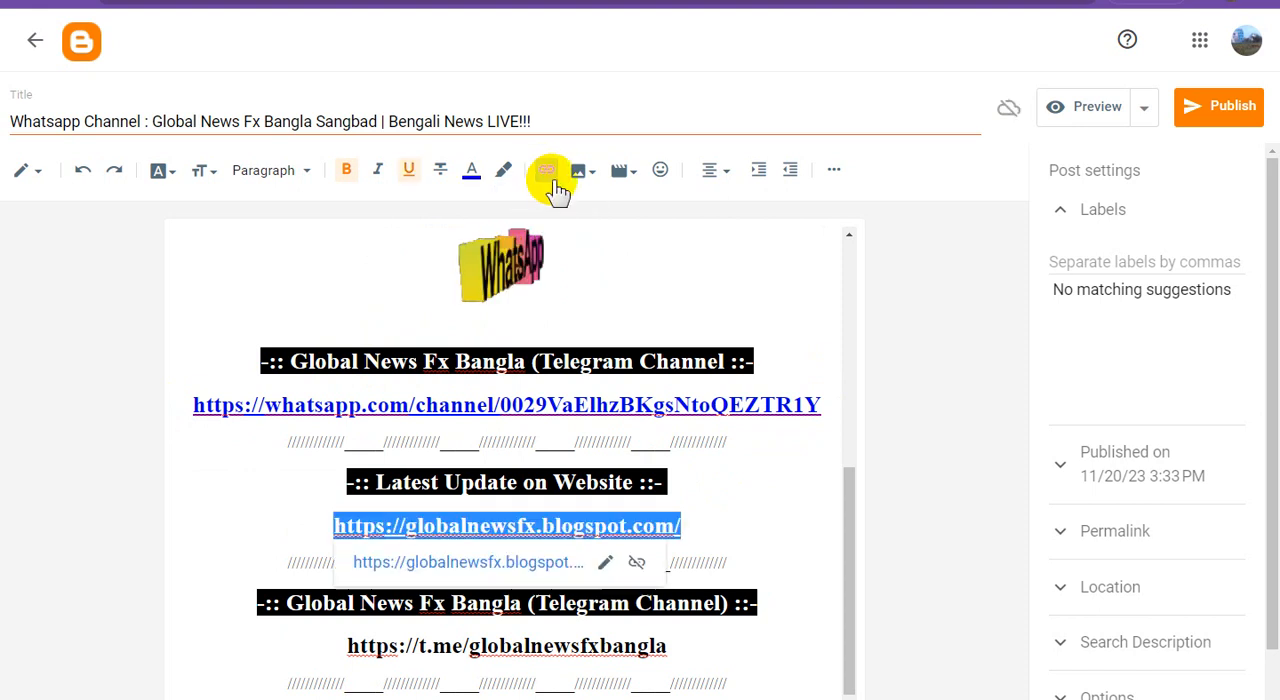
left_click(734, 517)
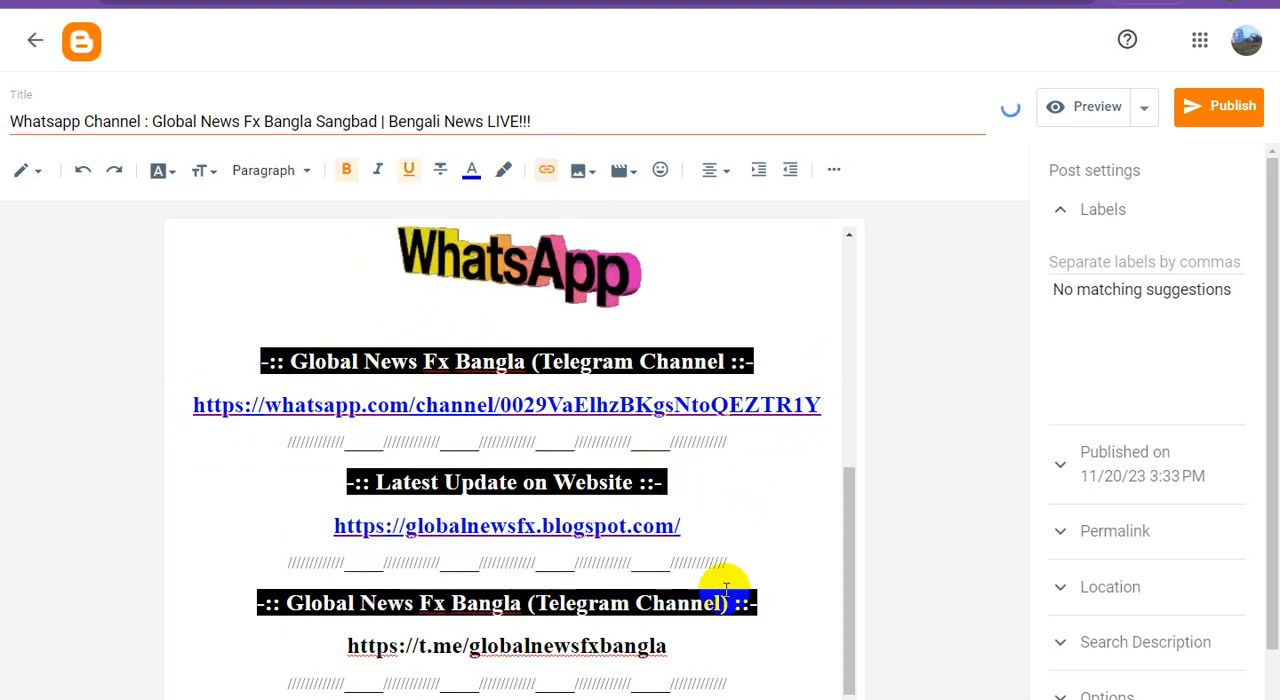
left_click_drag(680, 642, 320, 634)
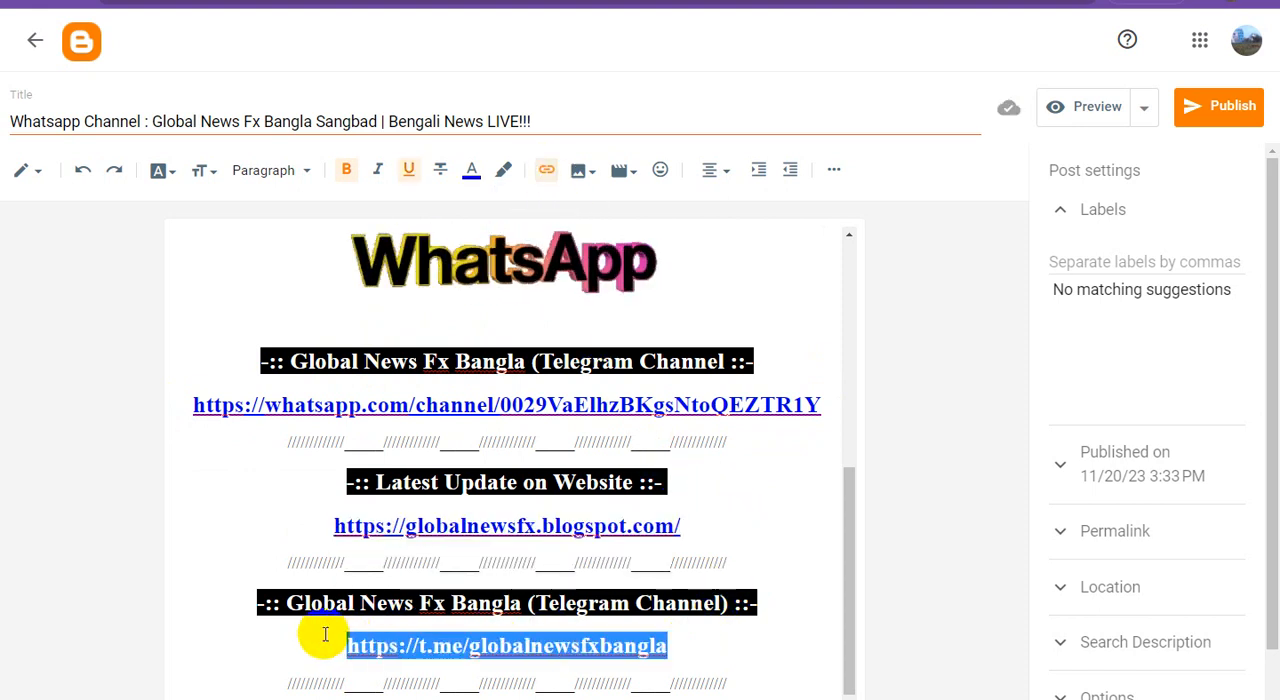
left_click(547, 172)
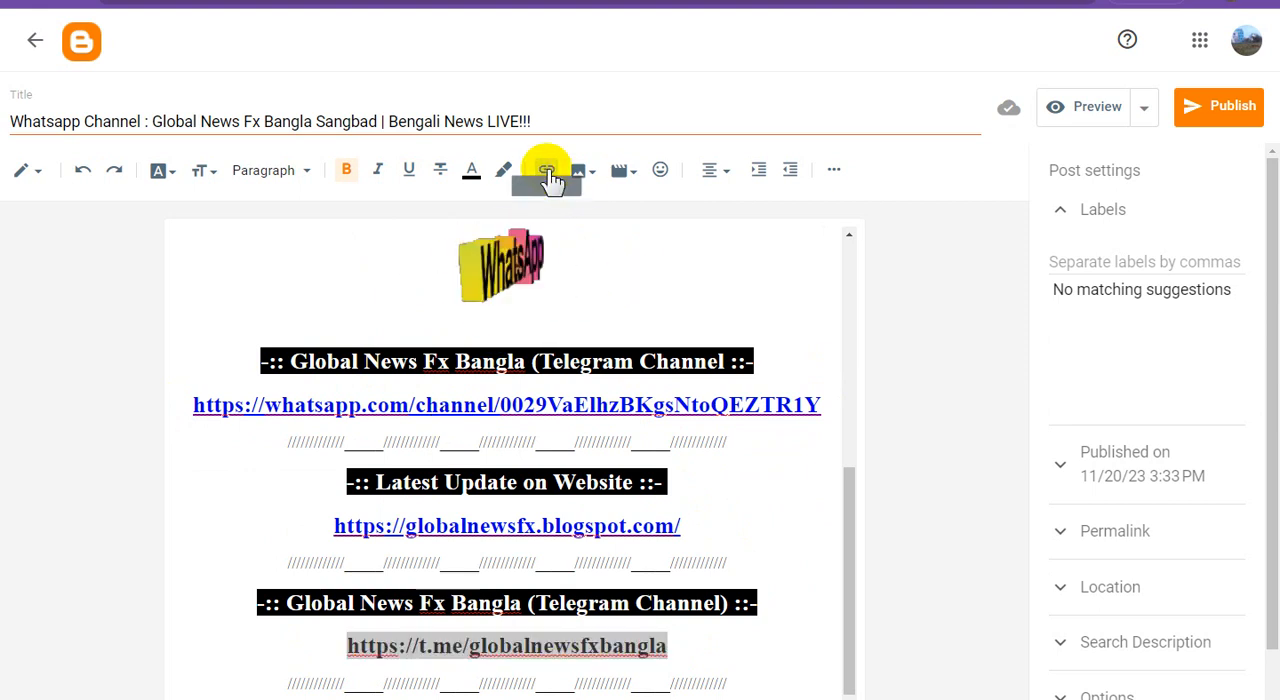
left_click(773, 529)
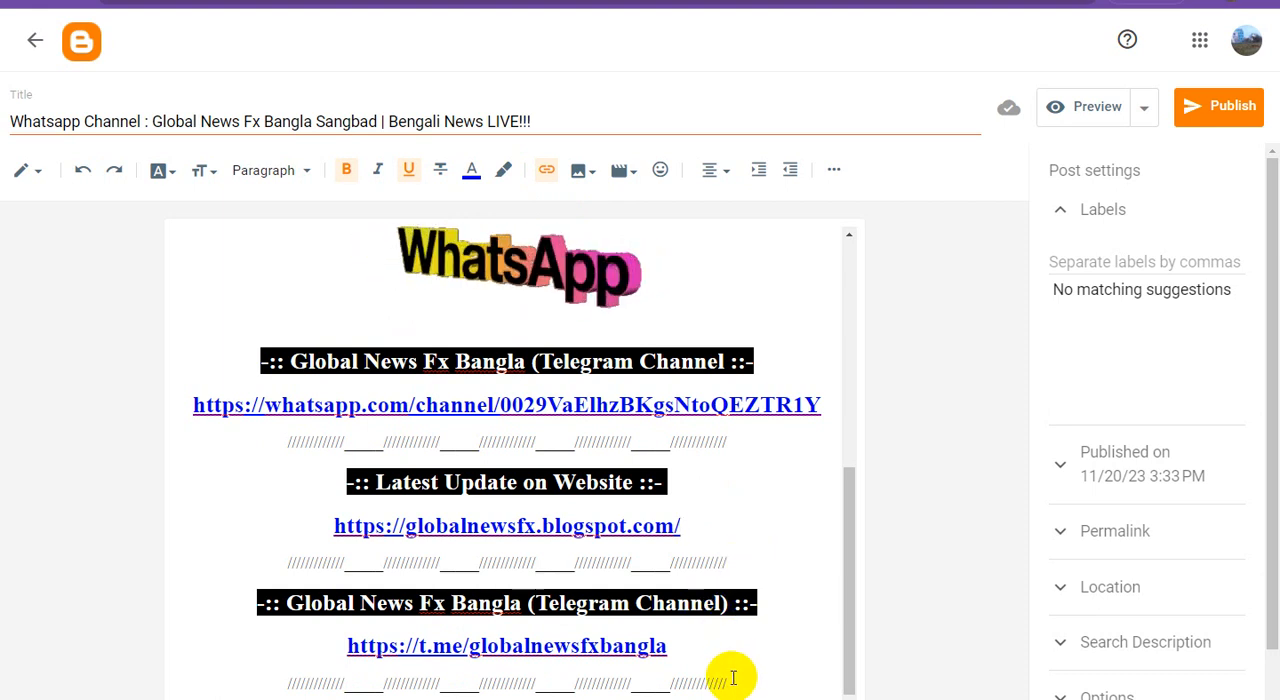
Duplicate the Telegram heading, t.me address and separator line as a new block below the last separator
left_click_drag(731, 679, 205, 583)
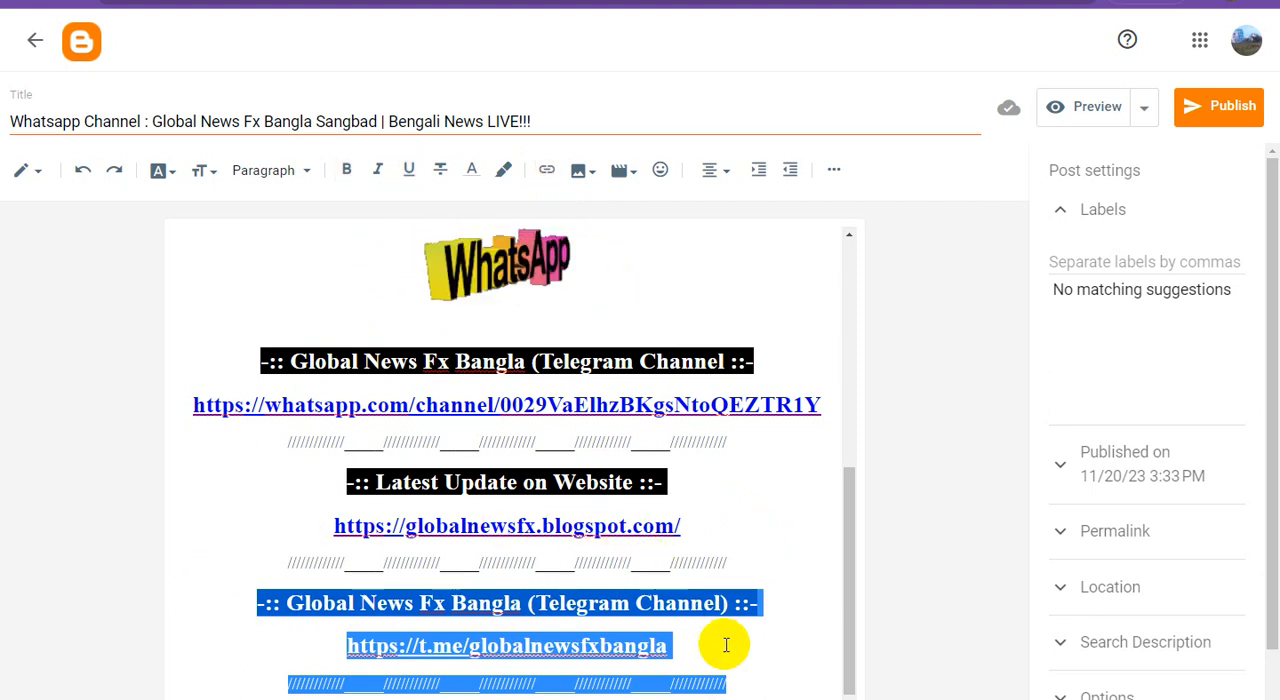
left_click(740, 680)
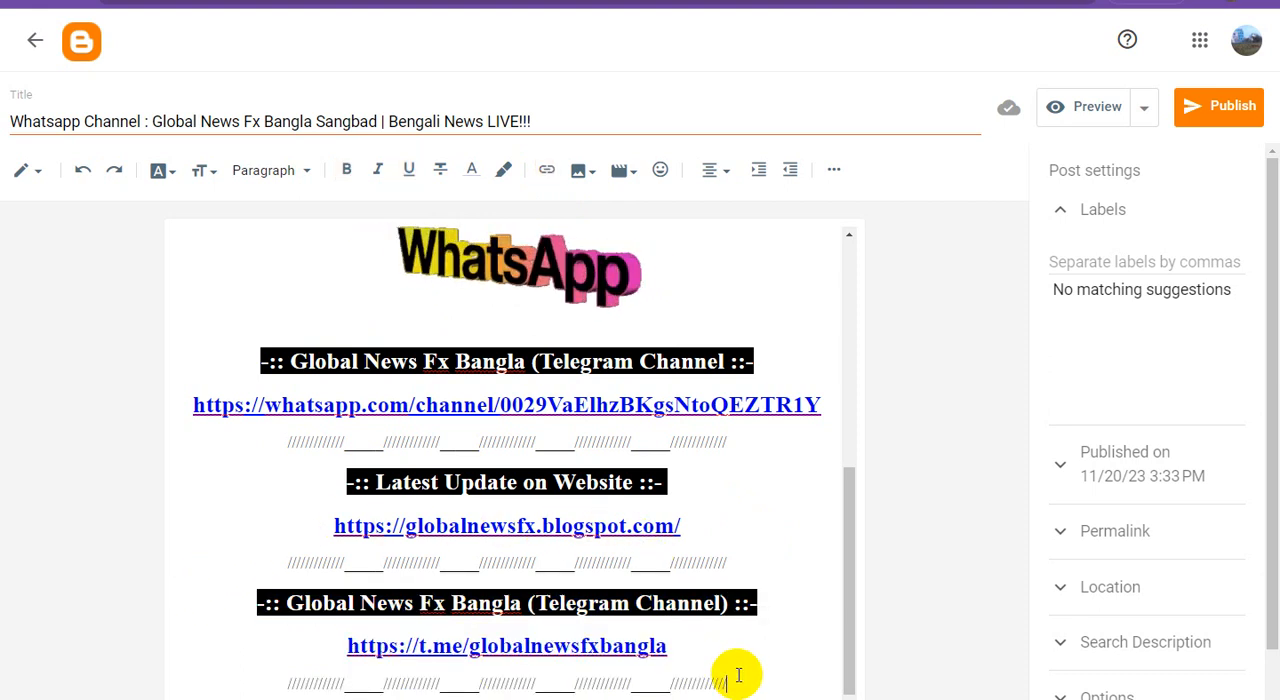
key("Return")
key("ctrl+v")
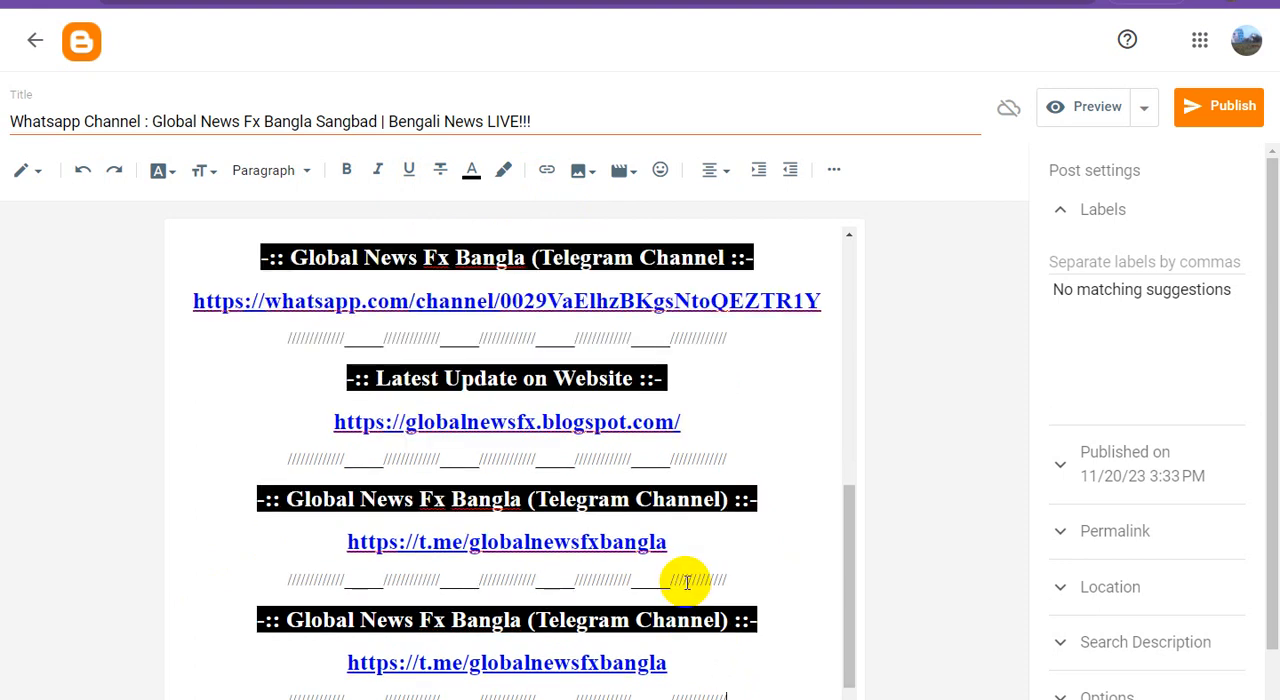
scroll(688, 582, "down", 1)
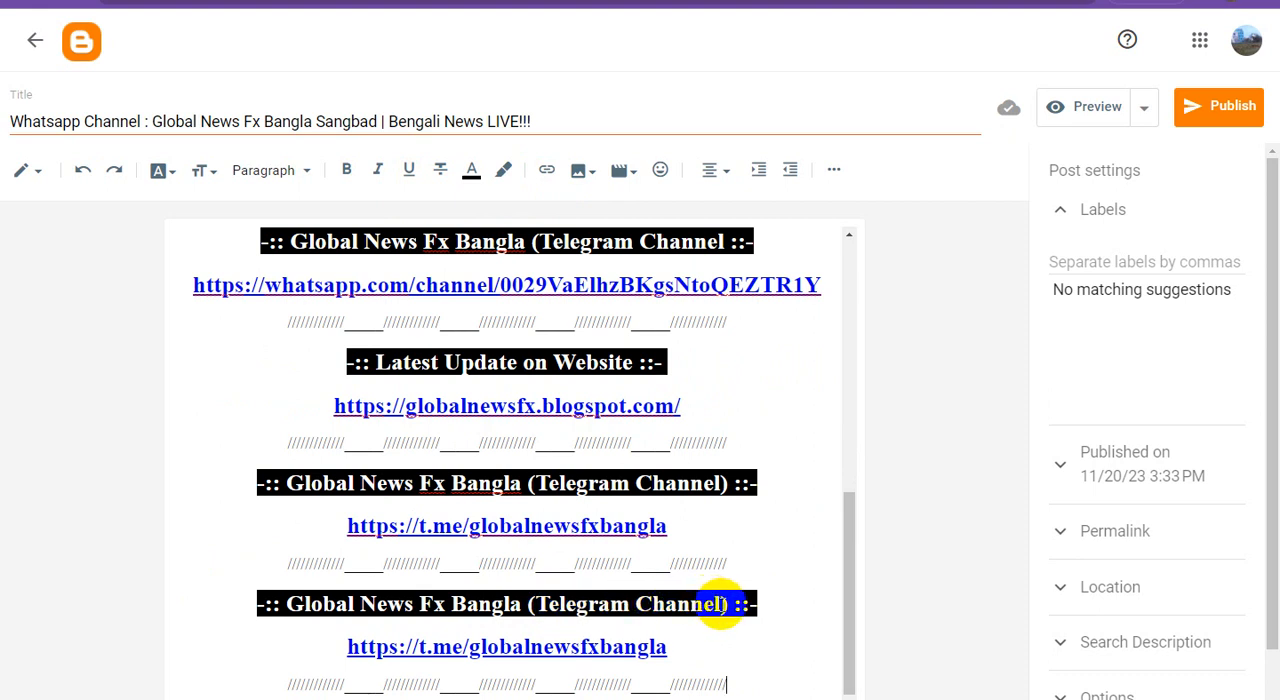
Replace "Telegram Channel" with "Facebook" inside the parentheses of the duplicated heading
left_click_drag(665, 605, 565, 605)
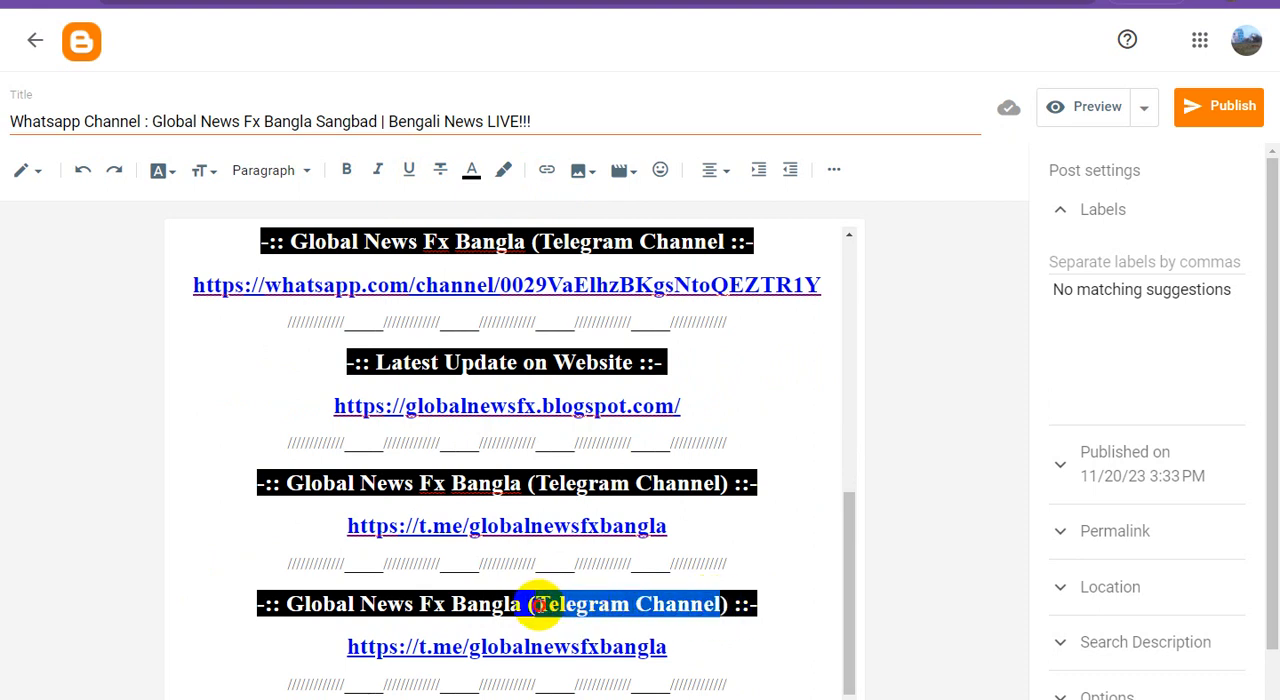
type("Facebook")
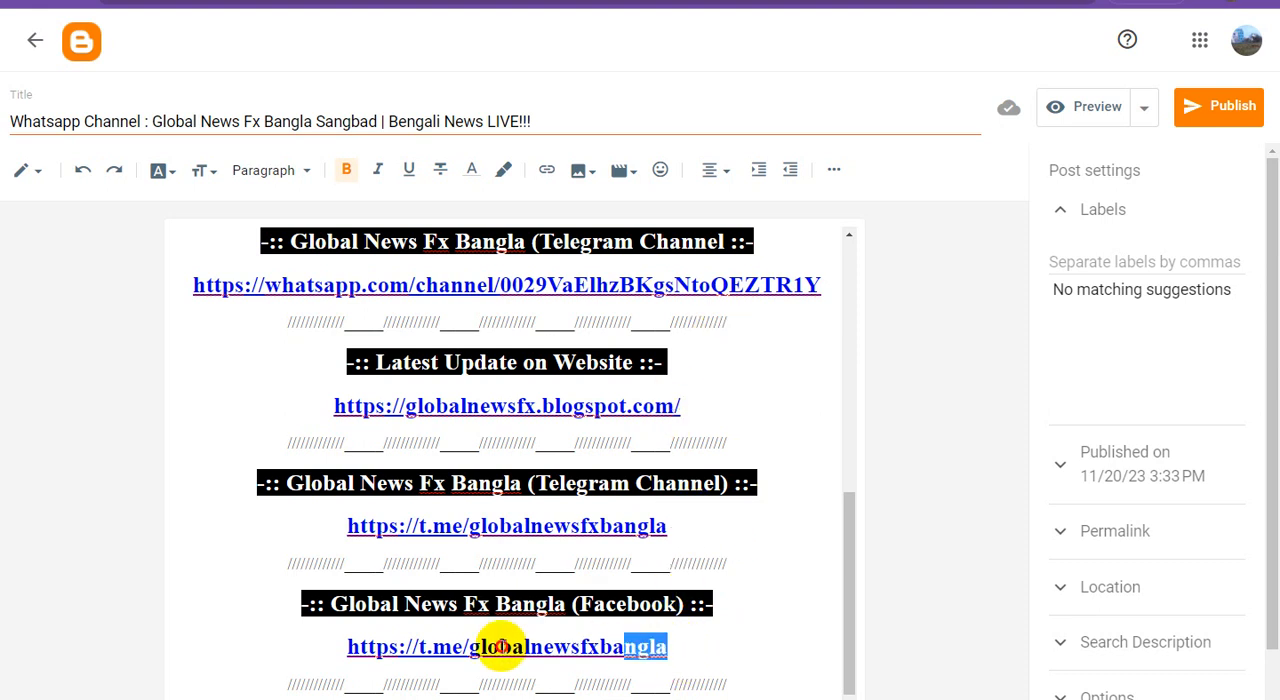
Replace the t.me address under the Facebook heading with the Facebook profile address and hyperlink it to that same address
left_click_drag(501, 647, 223, 649)
key("ctrl+v")
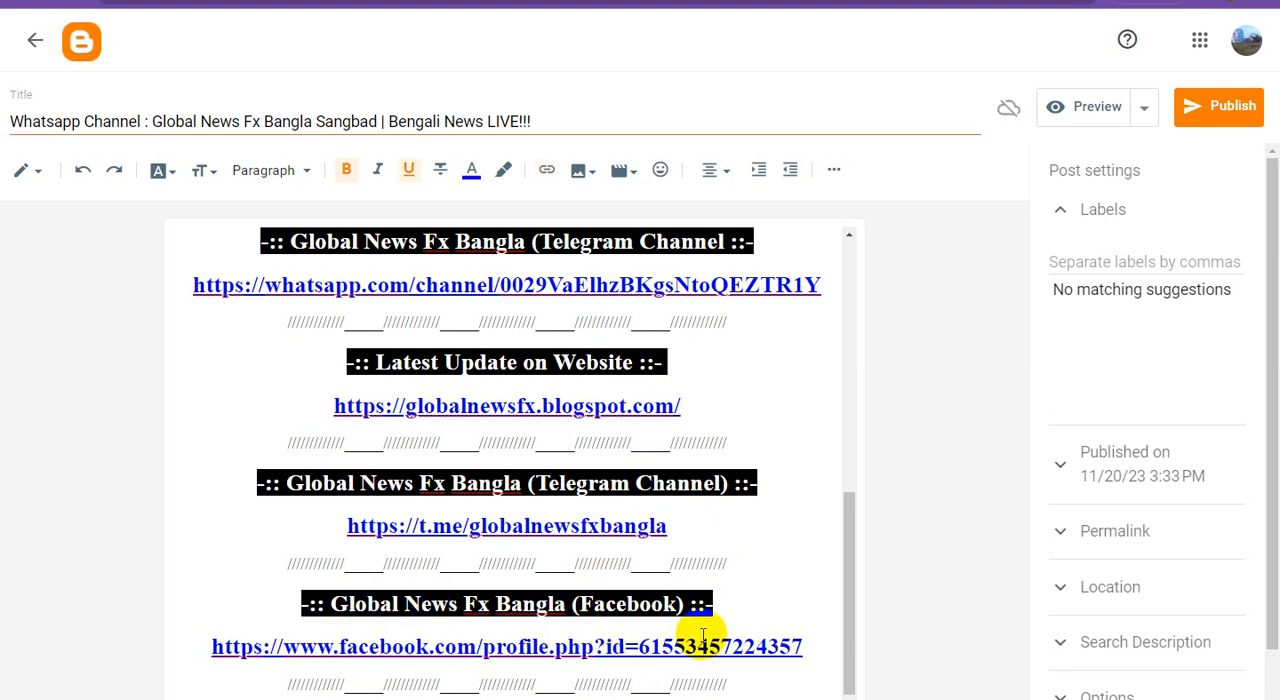
left_click_drag(803, 647, 113, 650)
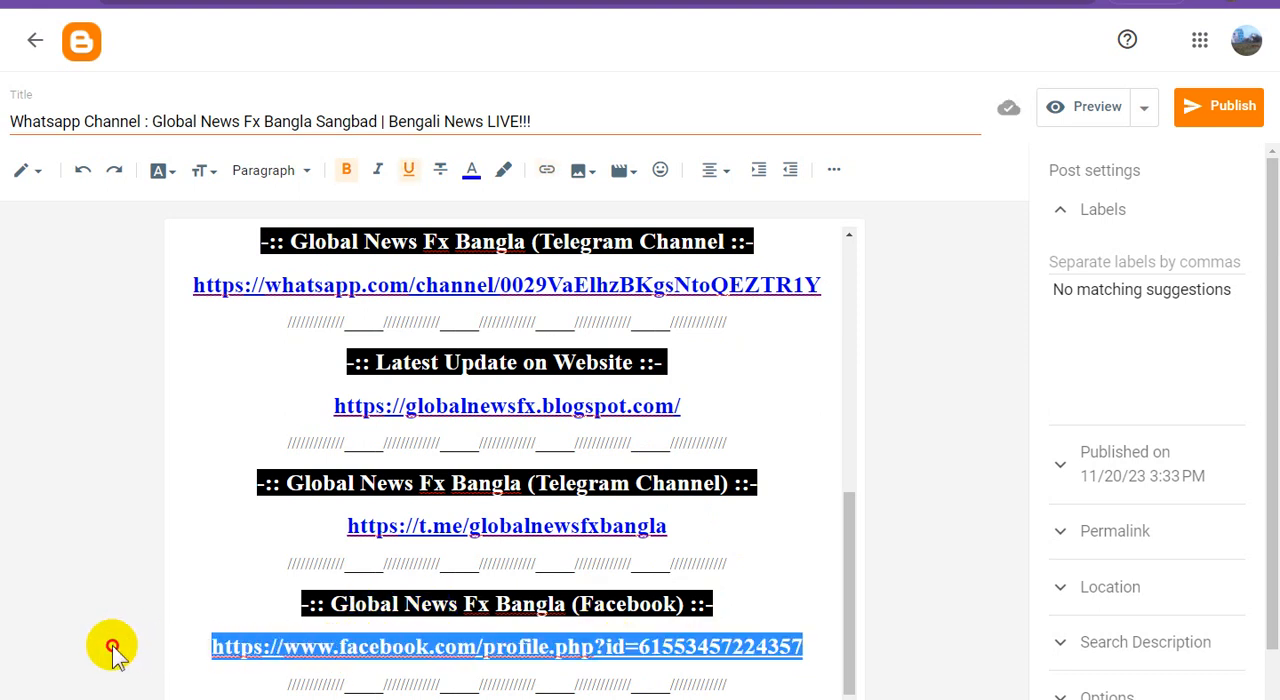
left_click(548, 172)
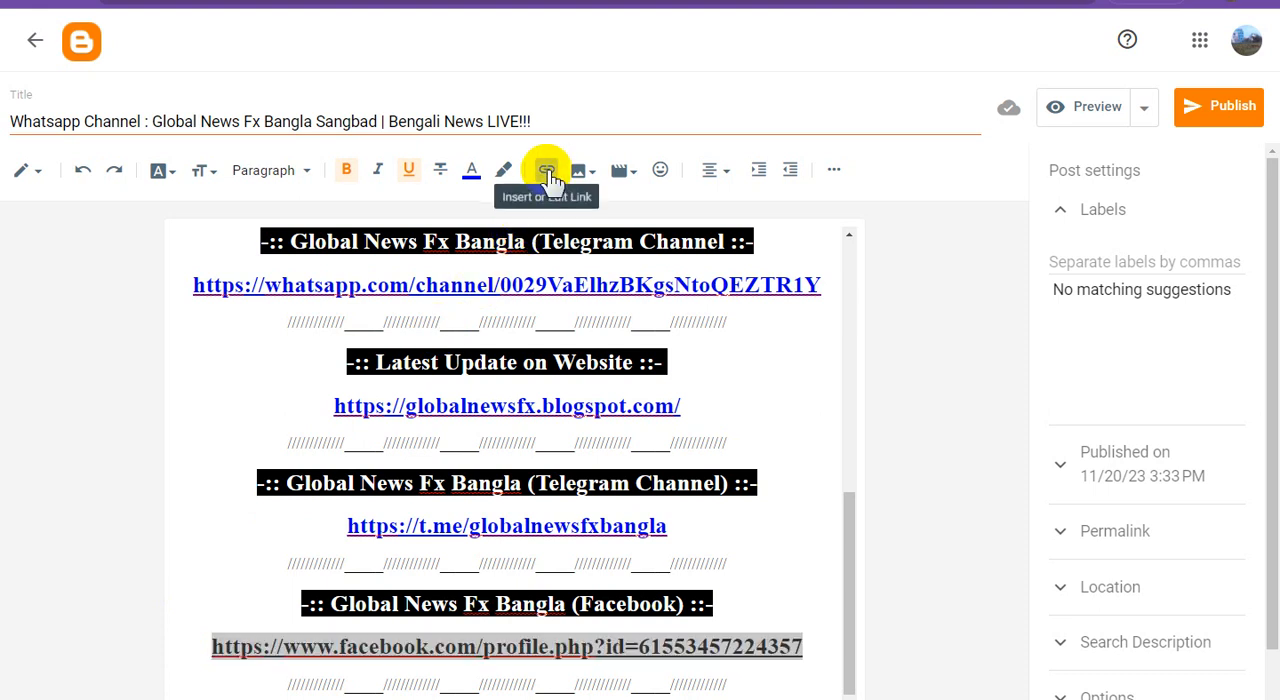
left_click(728, 551)
left_click_drag(676, 521, 352, 528)
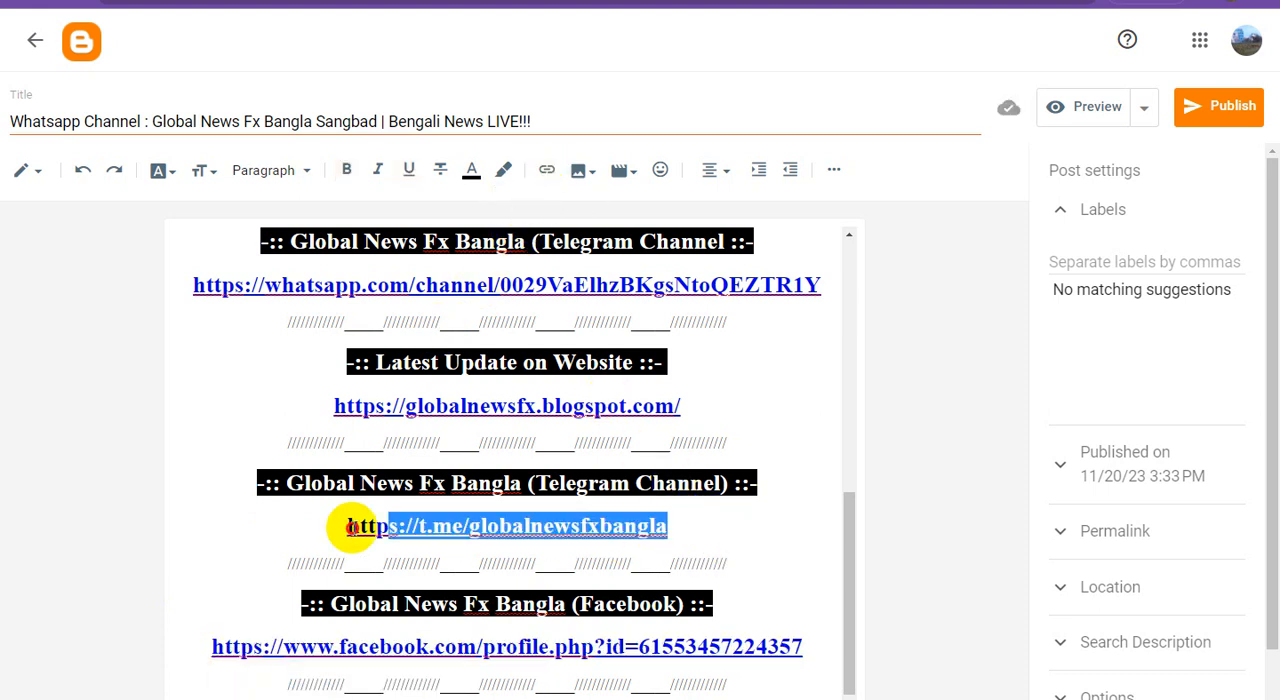
left_click(547, 172)
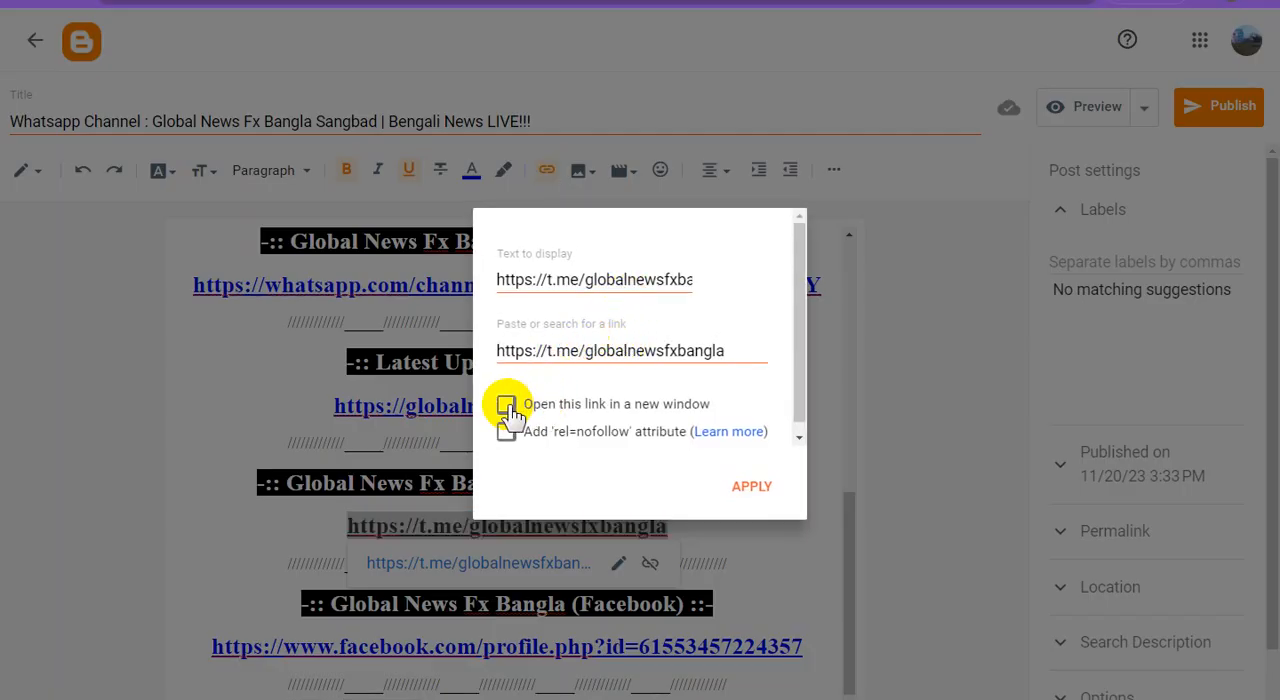
left_click(212, 381)
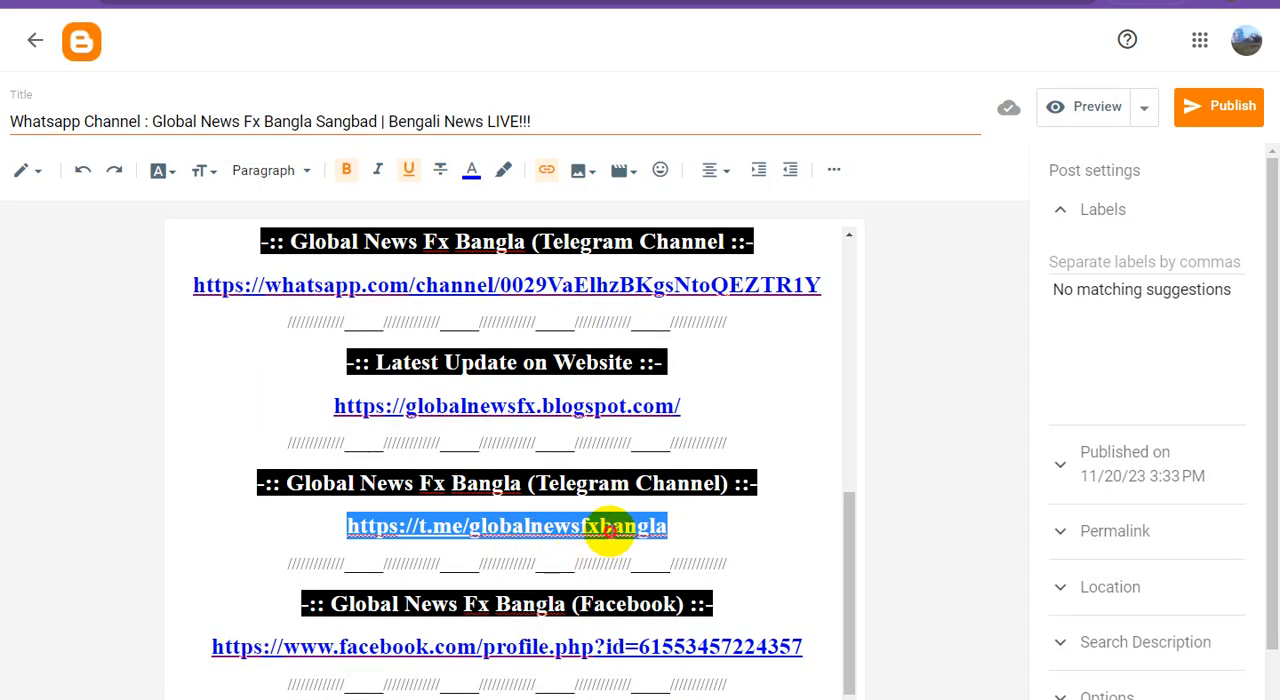
left_click(612, 530)
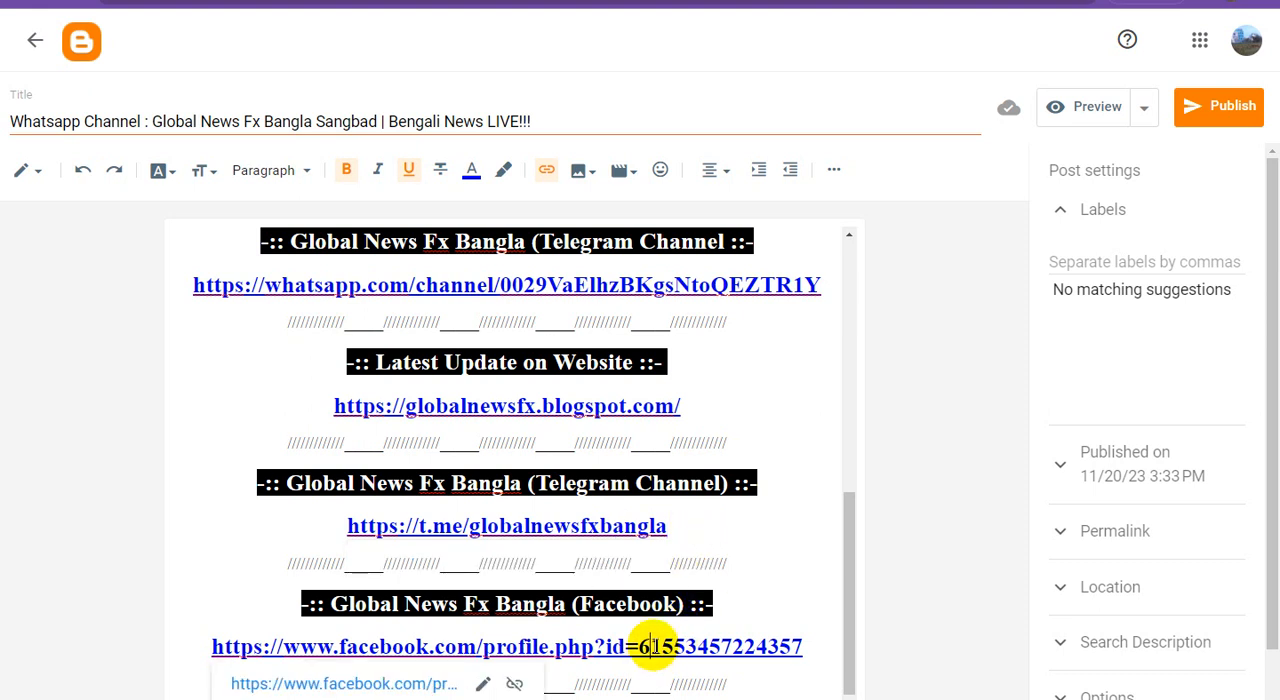
Set the globalnewsfx.blogspot.com link and the t.me/globalnewsfxbangla link to open in a new window
left_click_drag(680, 405, 284, 406)
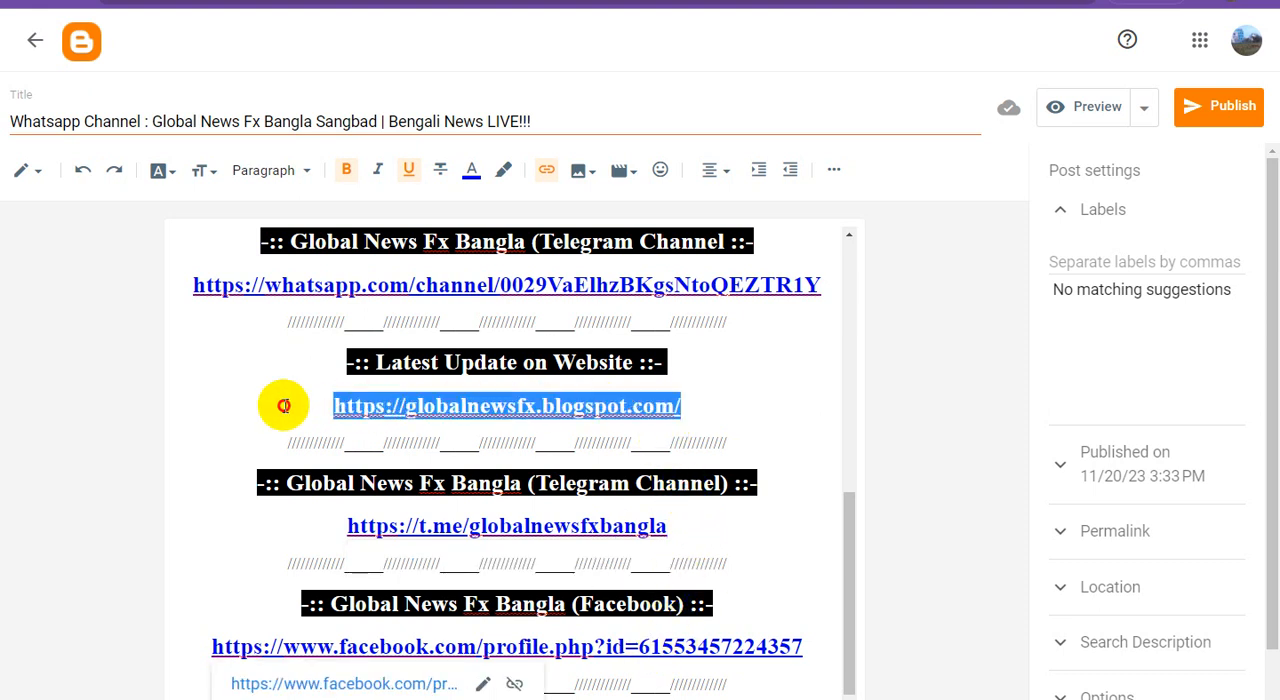
left_click(545, 169)
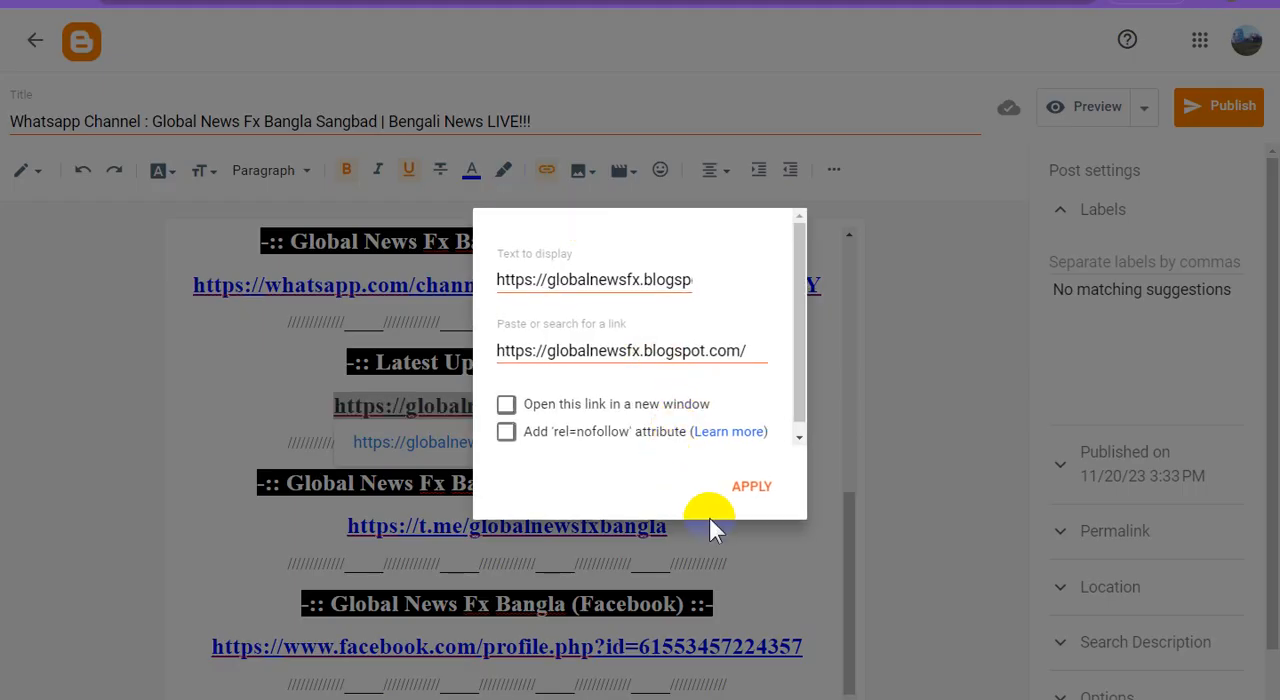
left_click(752, 487)
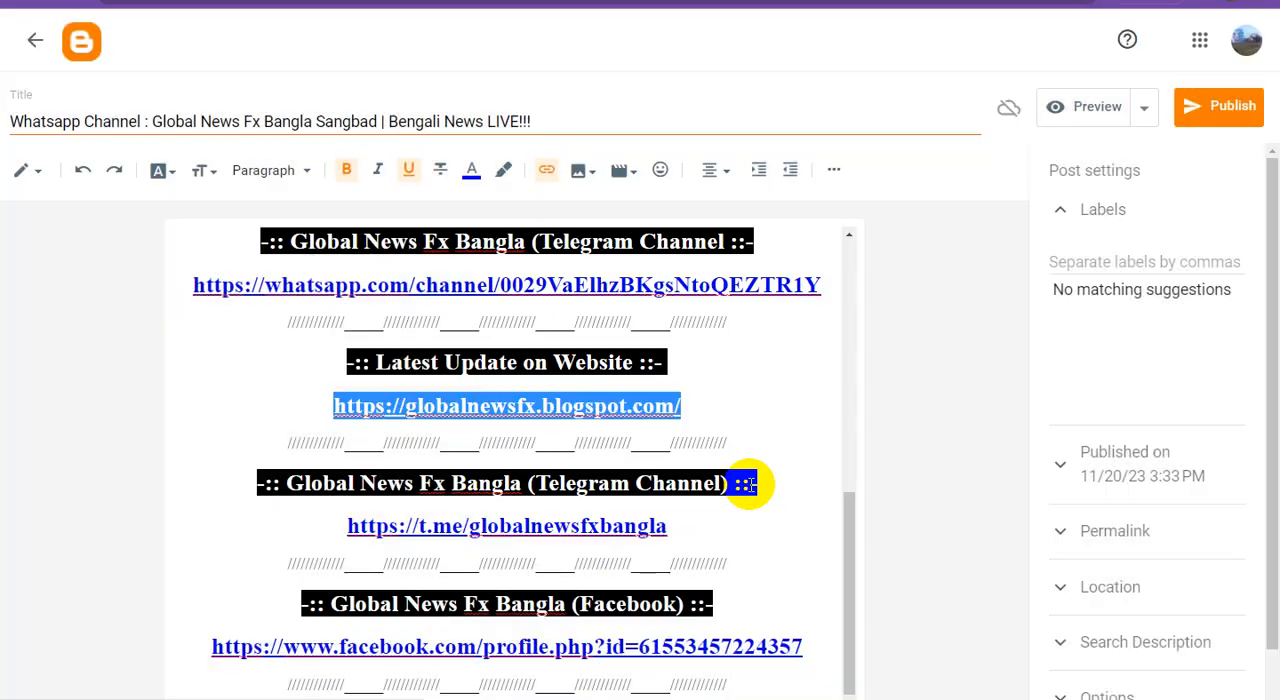
left_click(715, 381)
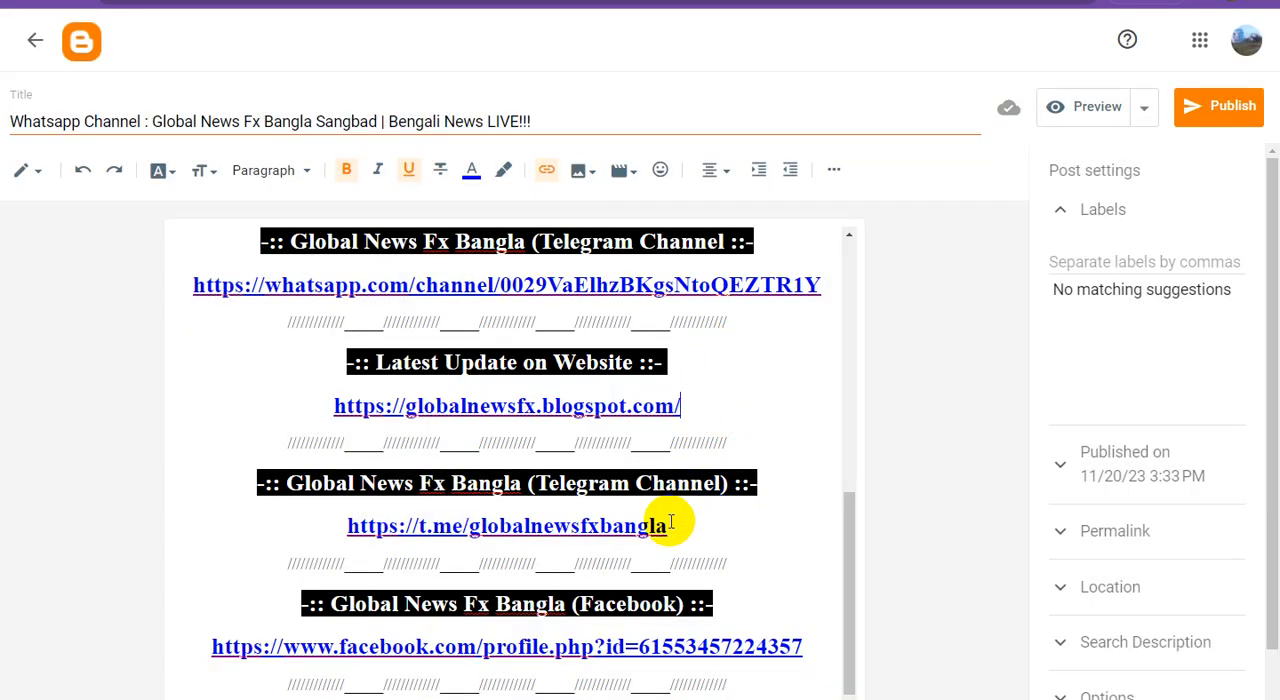
left_click_drag(342, 512, 281, 513)
left_click(541, 170)
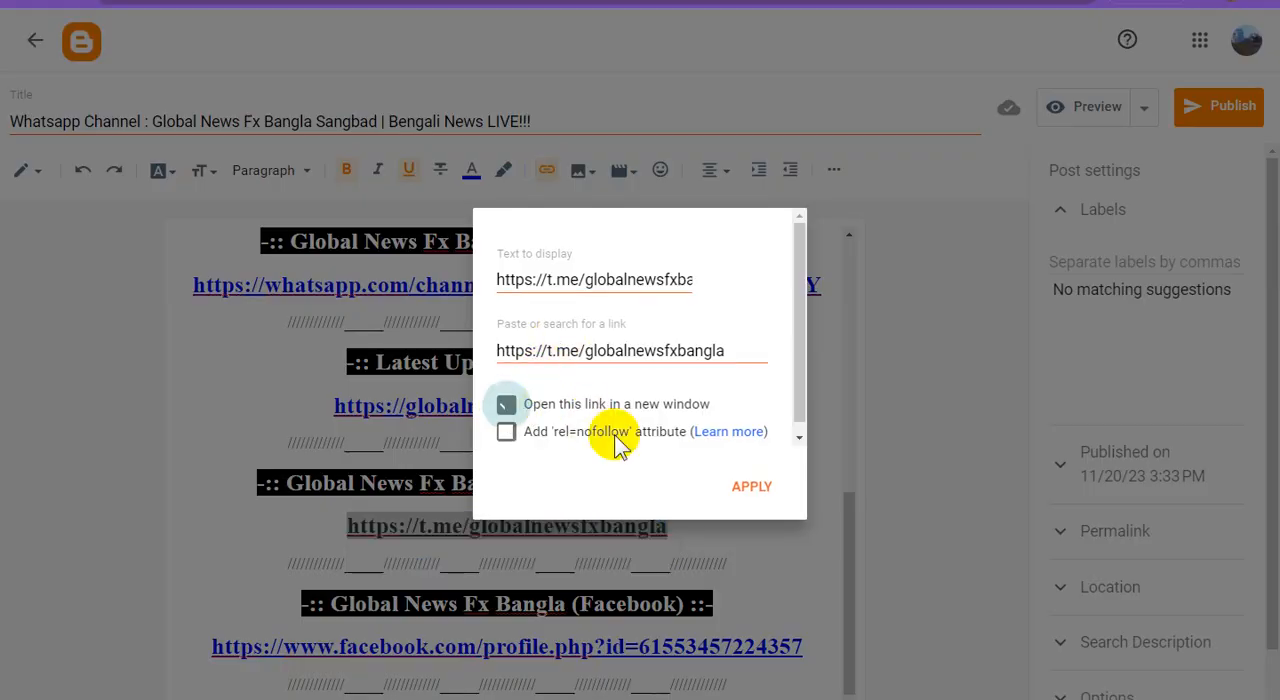
left_click(757, 490)
Set the Facebook profile link to open in a new window
left_click_drag(806, 651, 166, 640)
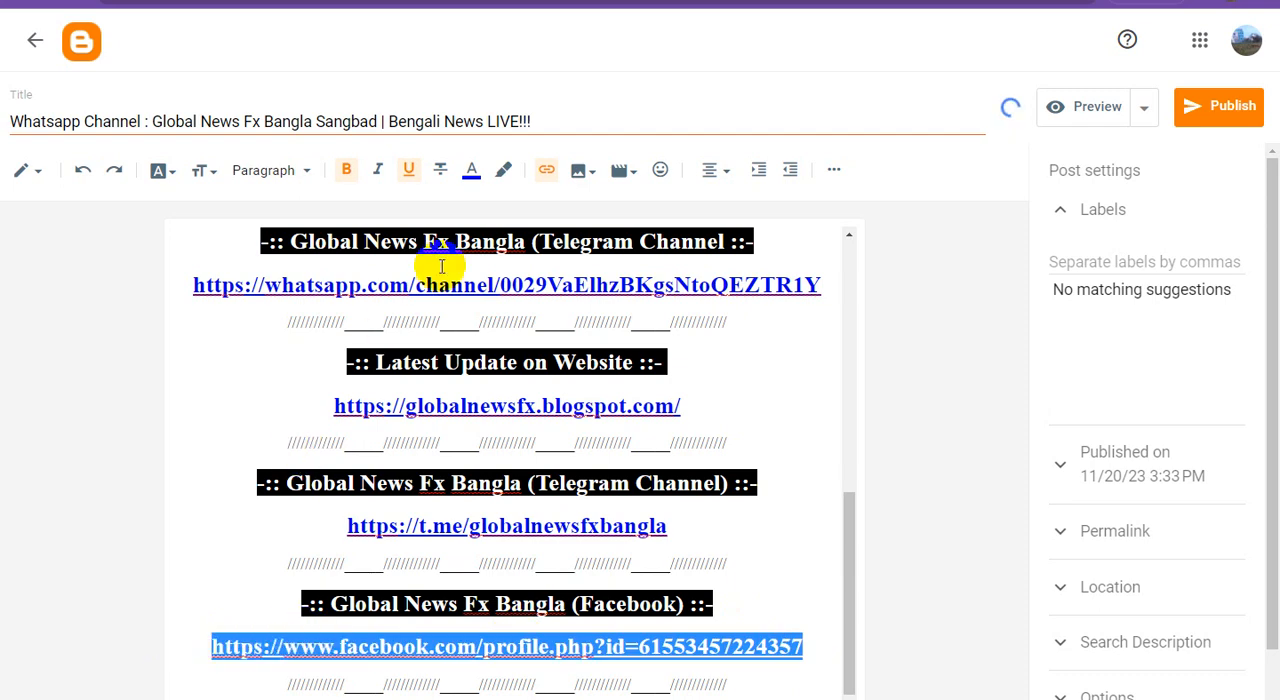
left_click(549, 172)
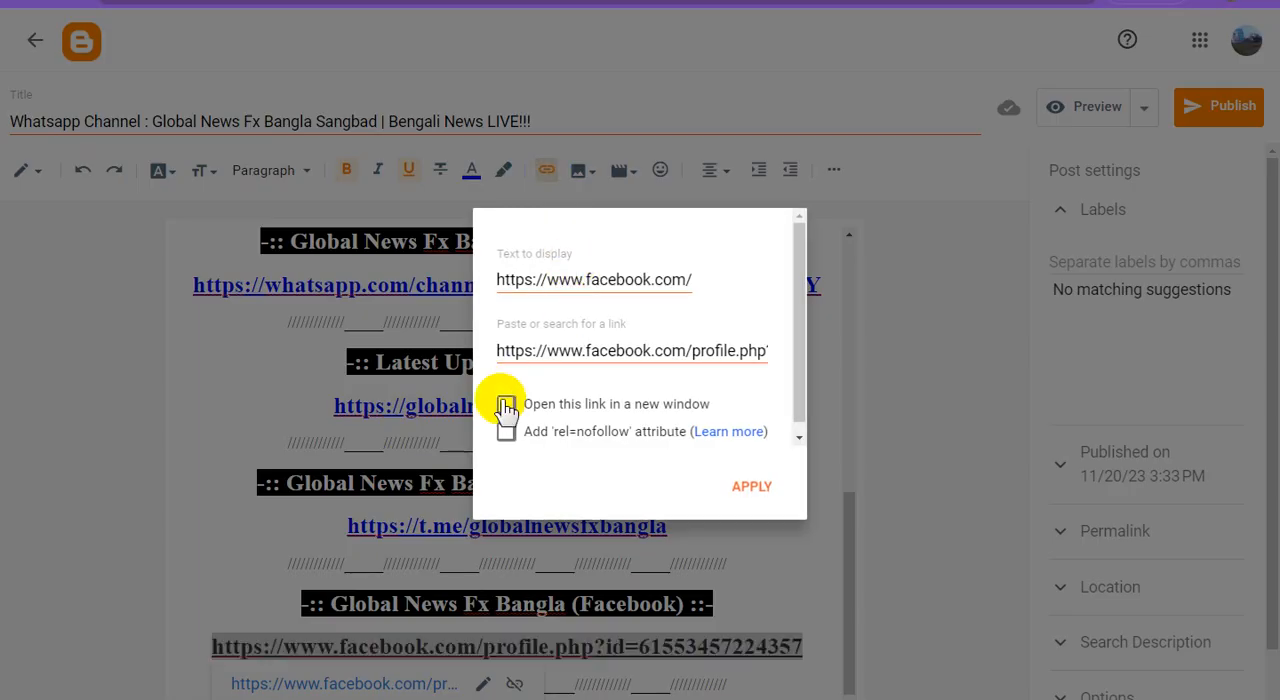
left_click(506, 406)
left_click(750, 486)
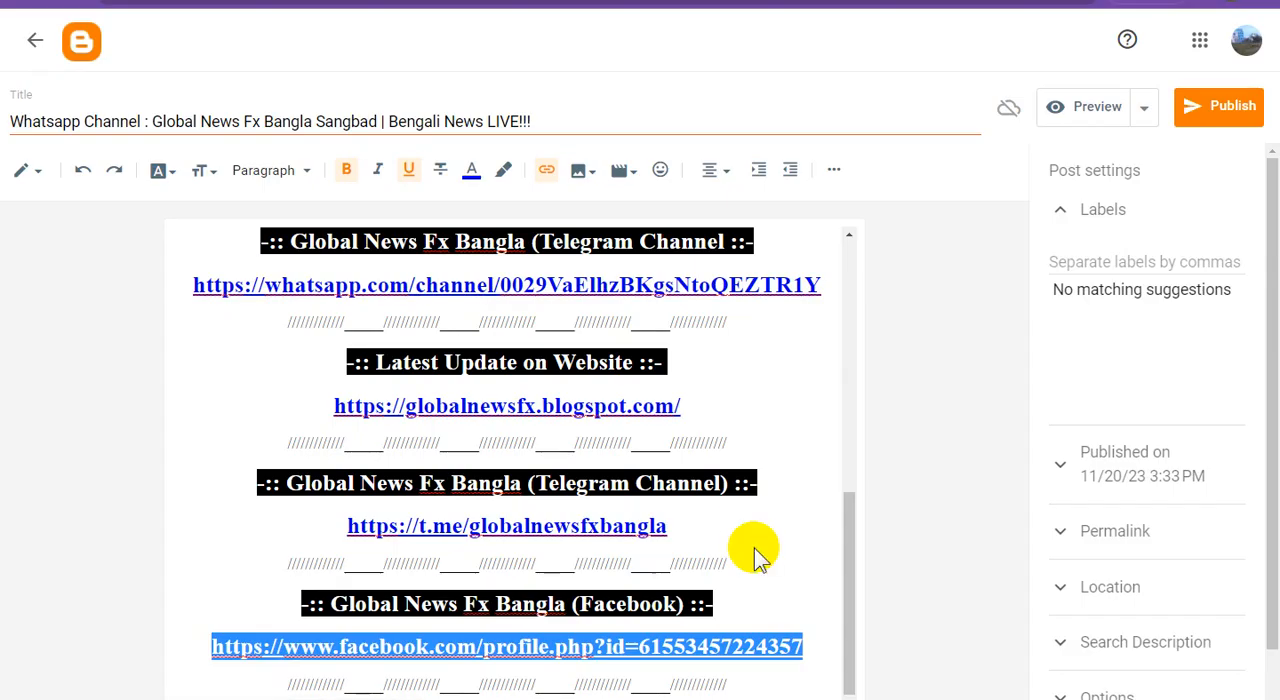
left_click(767, 572)
Set the WhatsApp channel link to open in a new window
scroll(763, 567, "up", 3)
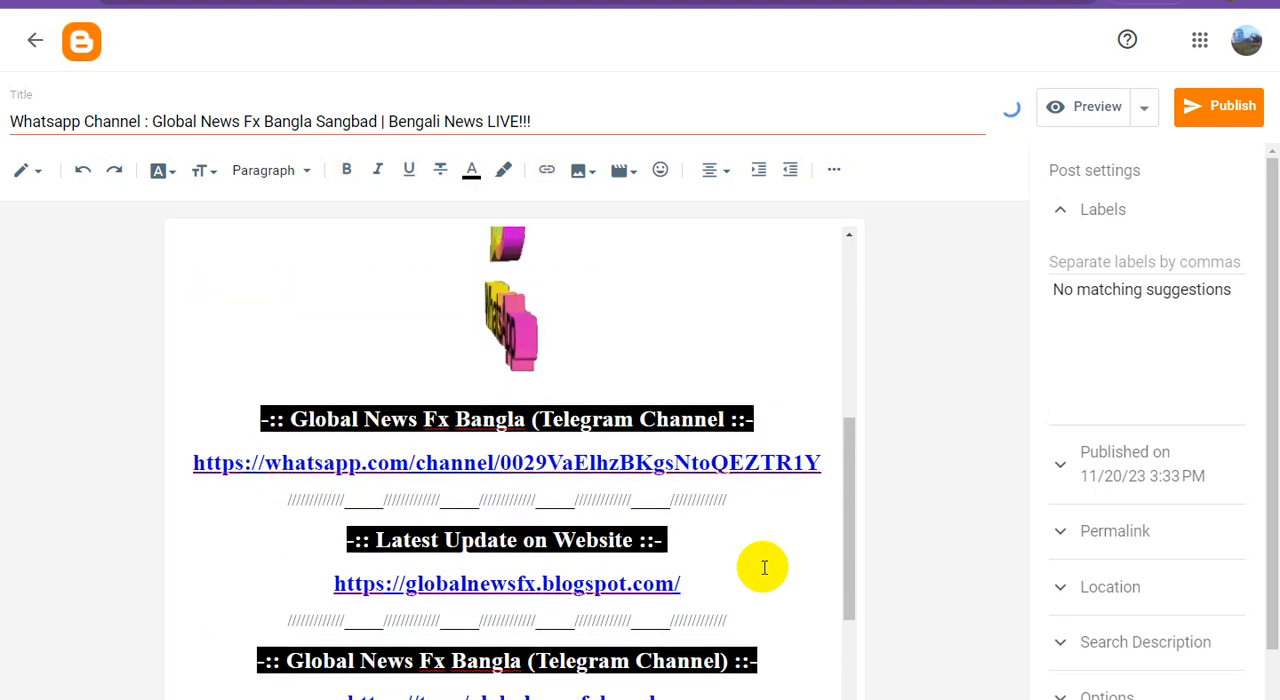
left_click_drag(826, 466, 171, 469)
key("ctrl+c")
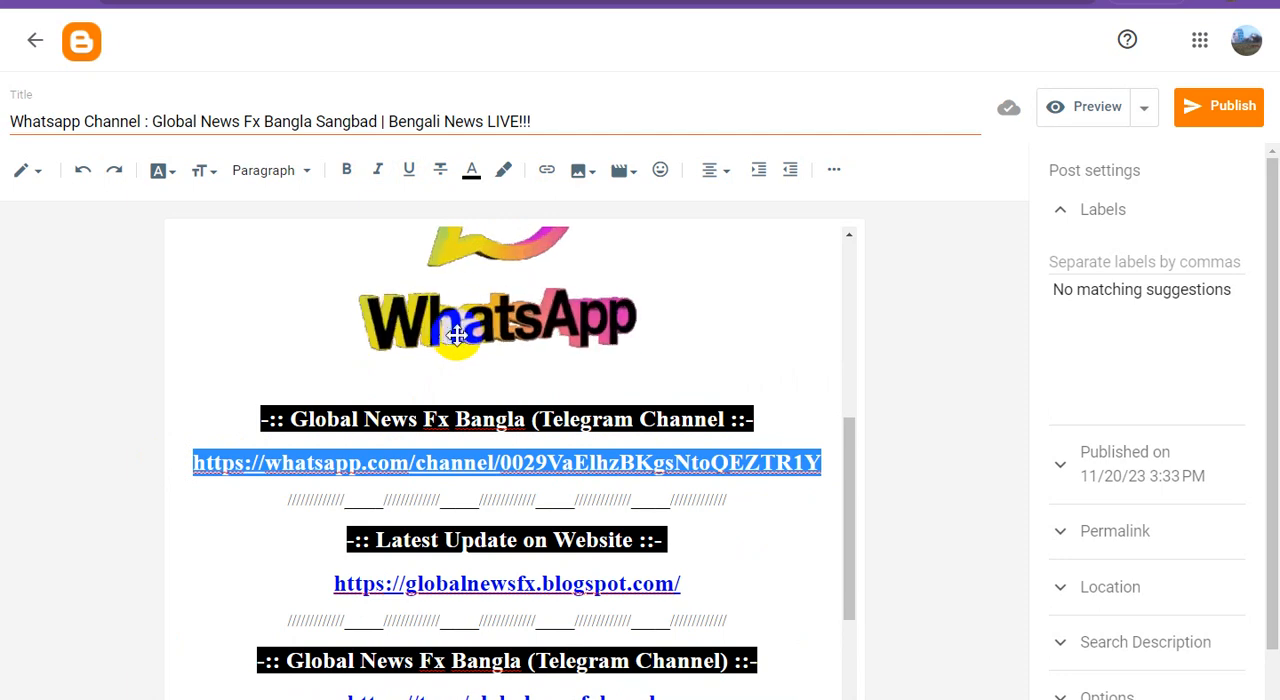
left_click(548, 174)
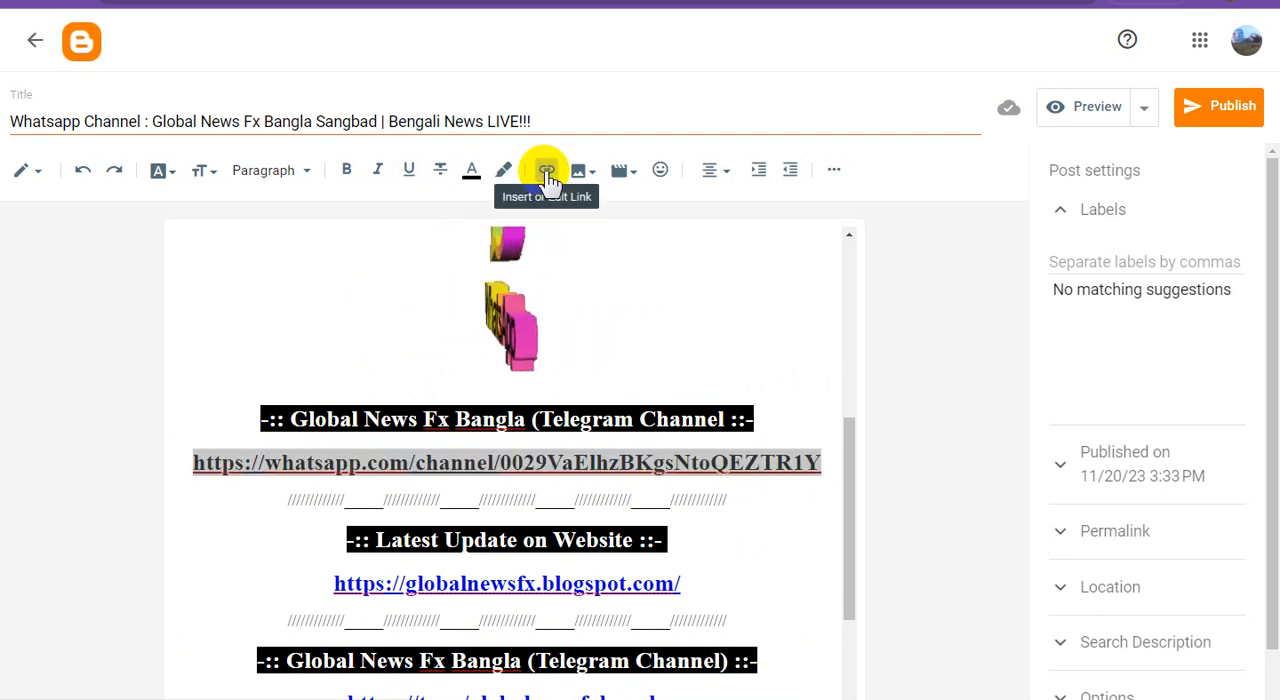
left_click(507, 406)
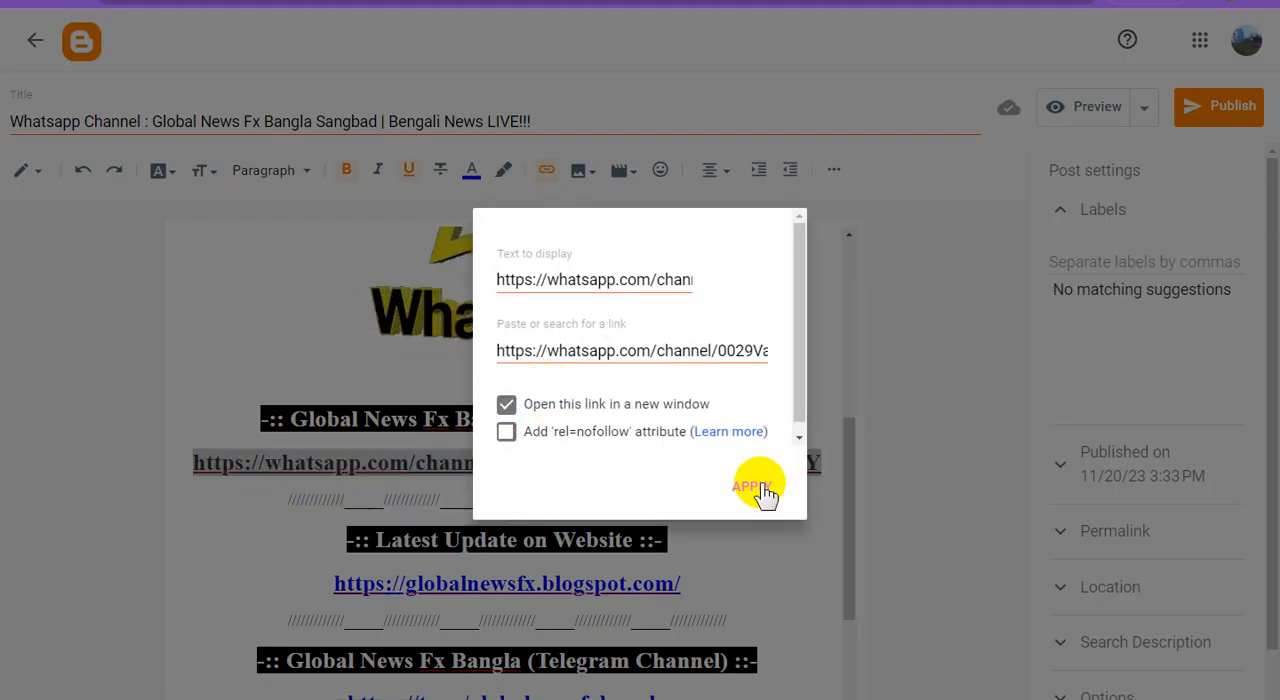
left_click(763, 490)
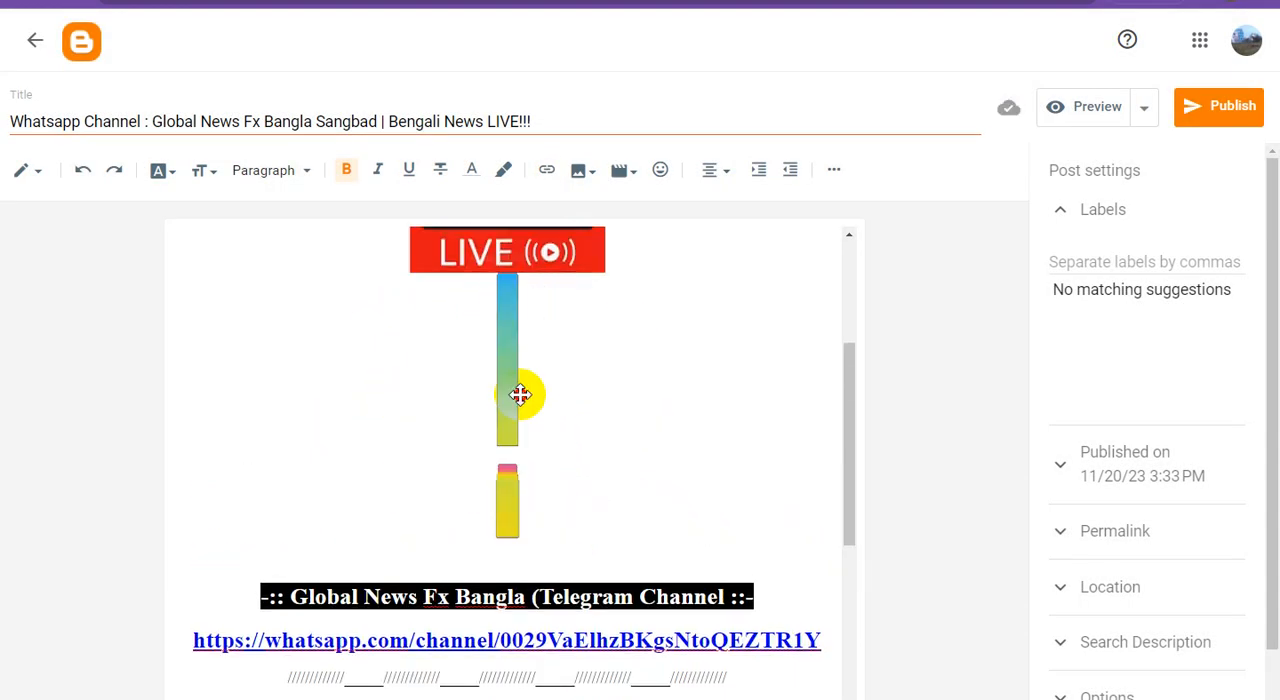
Link the WhatsApp logo image to the WhatsApp channel address and make it open in a new window
left_click(519, 395)
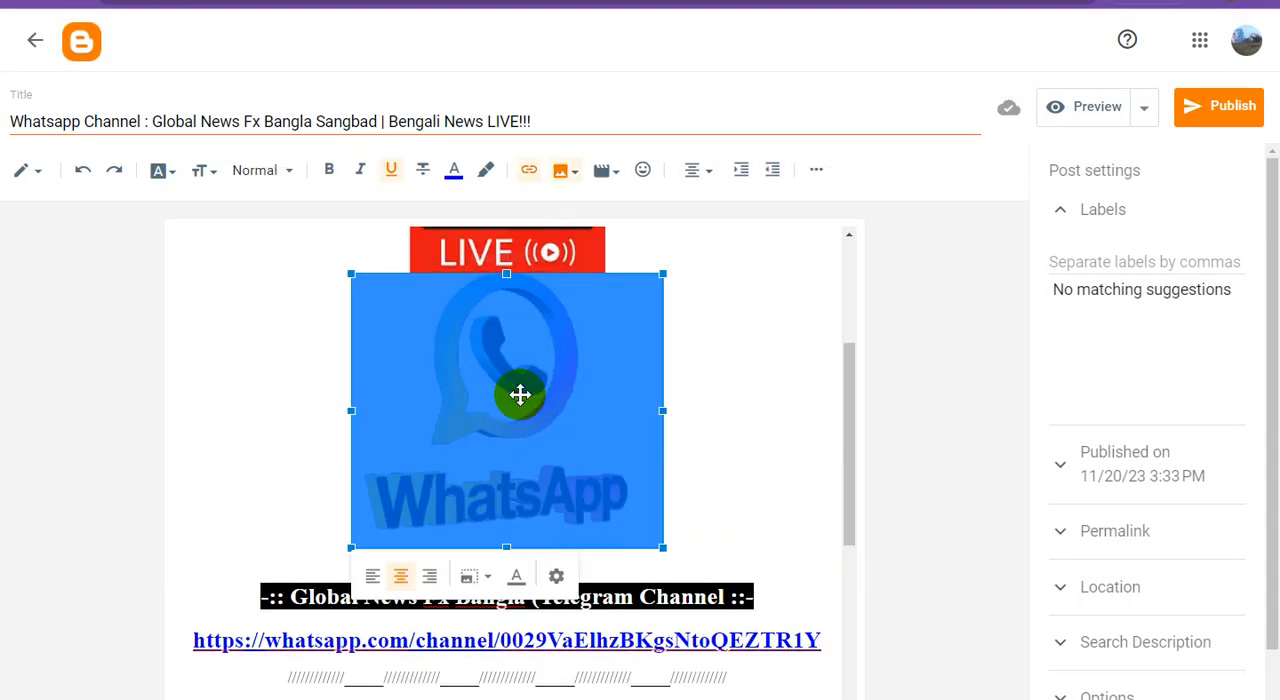
left_click(530, 171)
triple_click(586, 316)
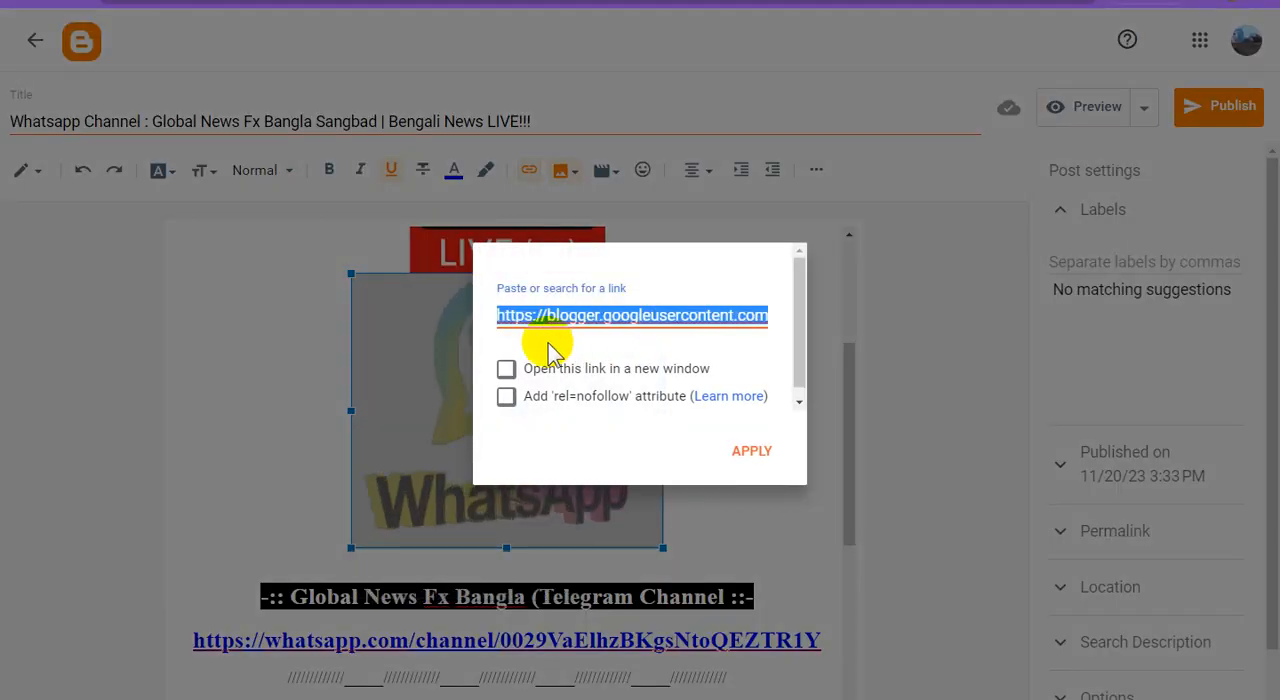
key("ctrl+v")
left_click(507, 372)
left_click(772, 455)
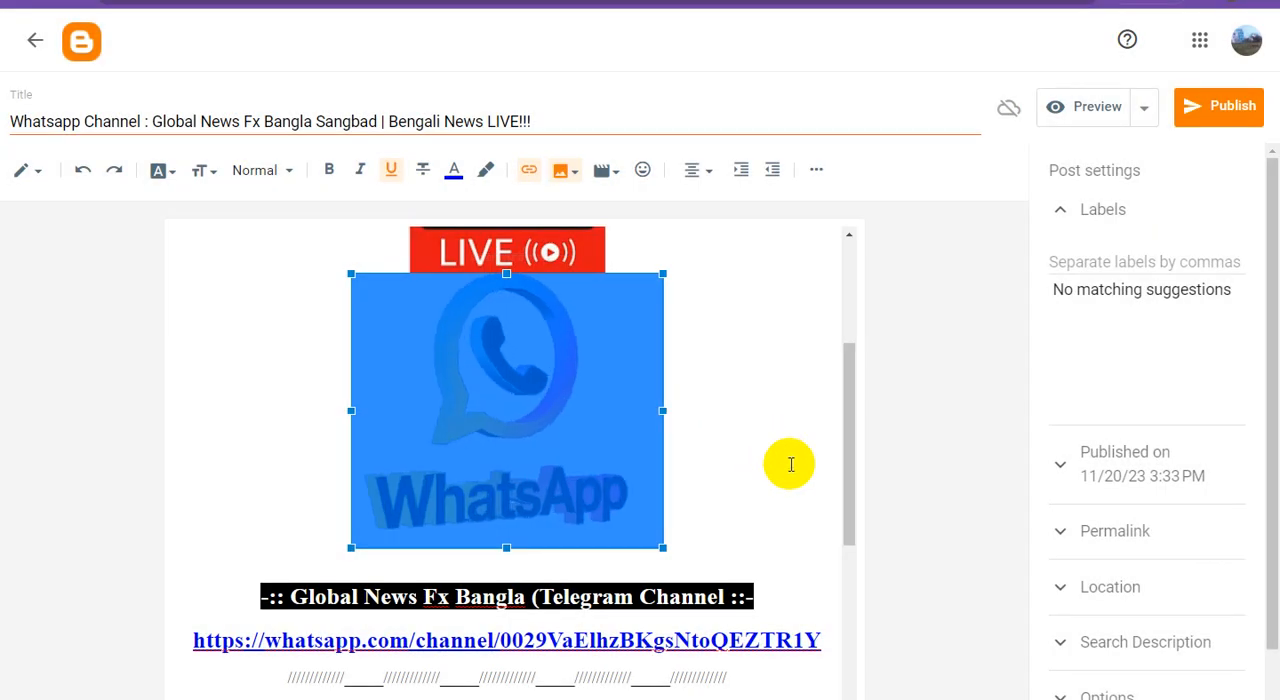
Confirm the WhatsApp logo's link, and link the TV logo image above it to the WhatsApp channel address, opening in a new window
left_click(789, 463)
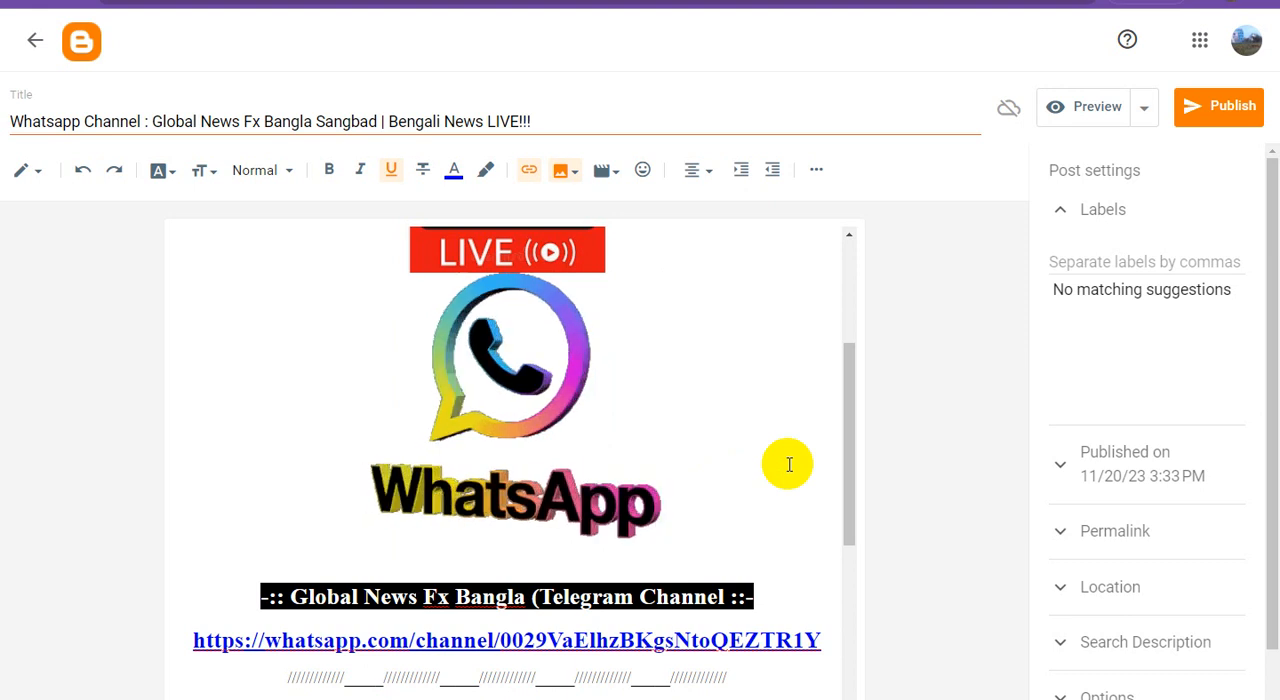
scroll(789, 464, "up", 2)
scroll(789, 464, "up", 1)
left_click(537, 420)
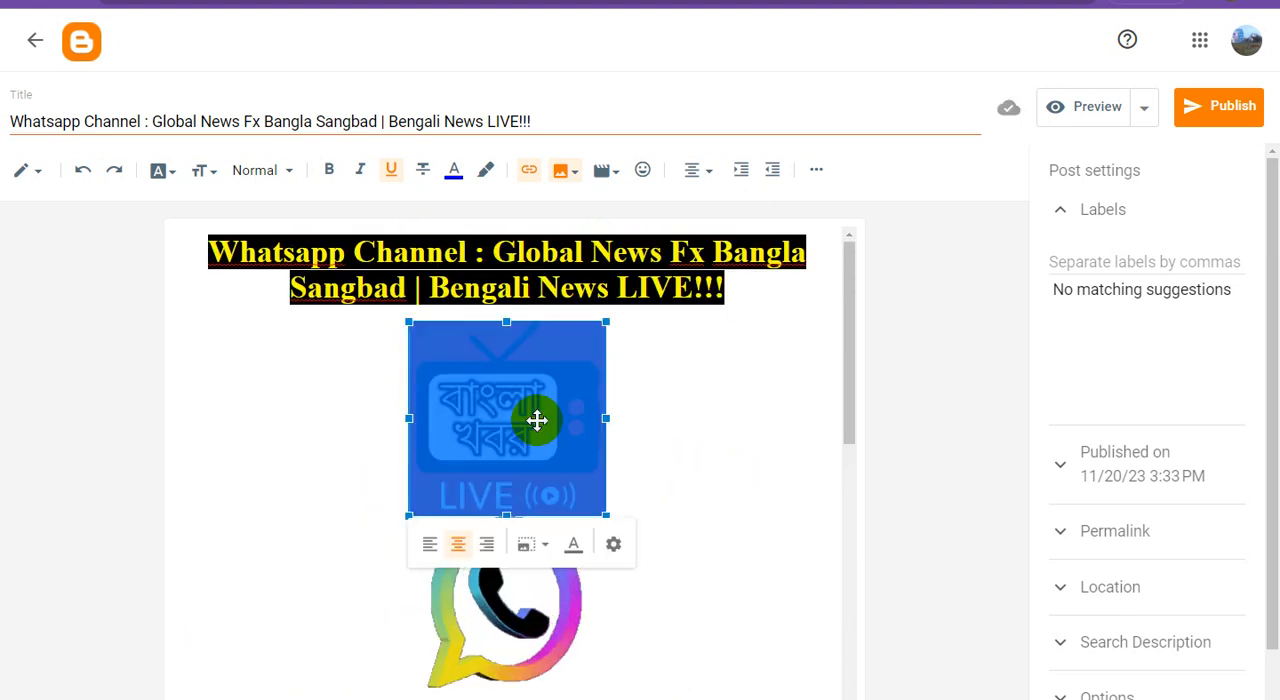
left_click(529, 170)
triple_click(600, 314)
type("https://whatsapp.com/channel/0029VaEhzBKgsNtoQEZTR1Y")
left_click(506, 369)
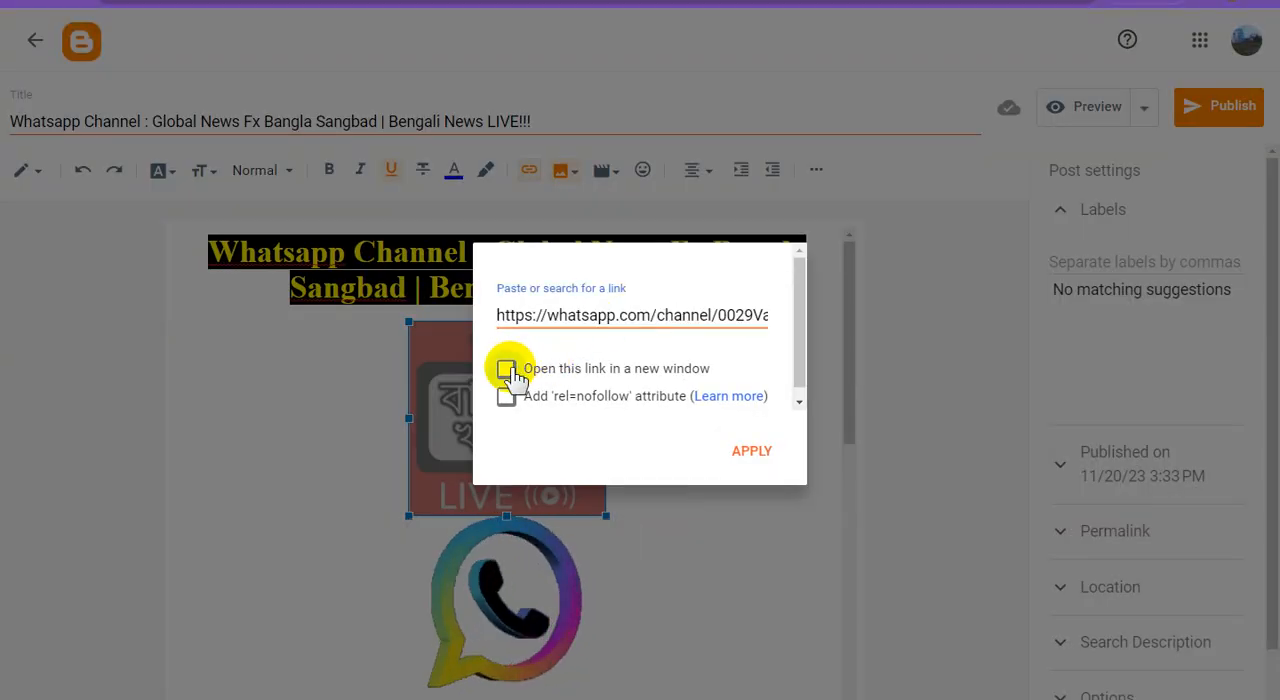
left_click(752, 452)
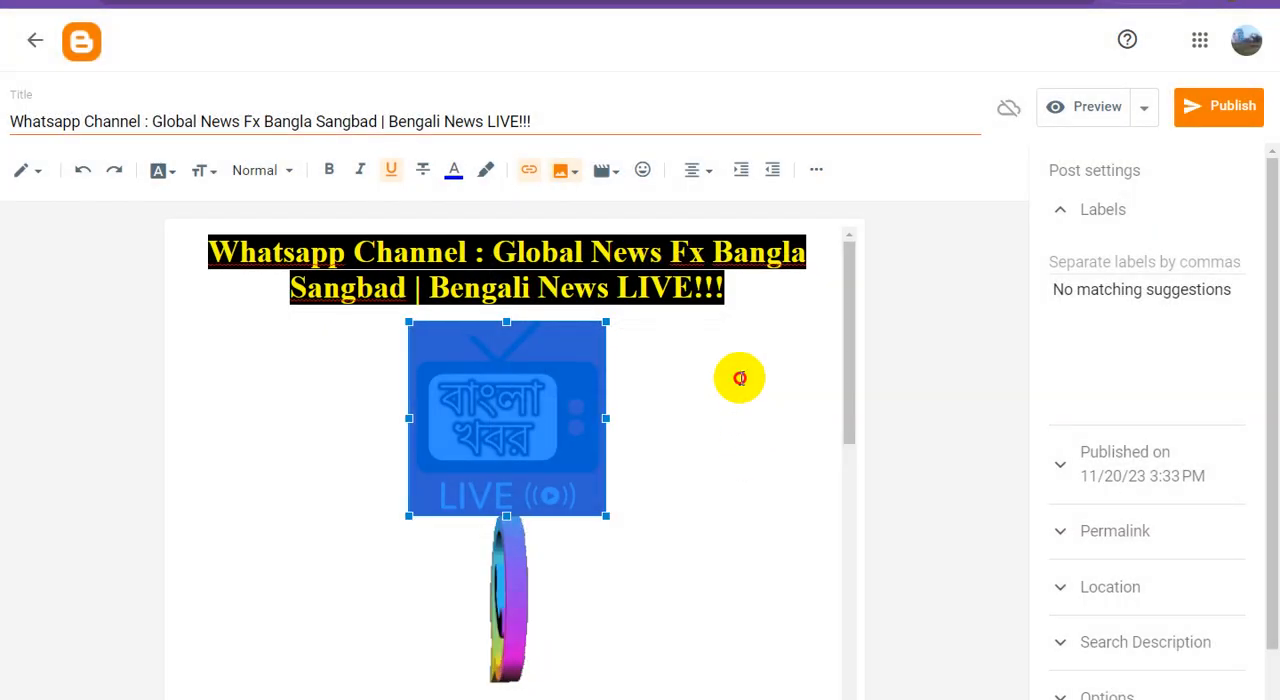
Use the post title as the TV logo image's alt text and title text, and set its size to Large
triple_click(409, 121)
key("ctrl+c")
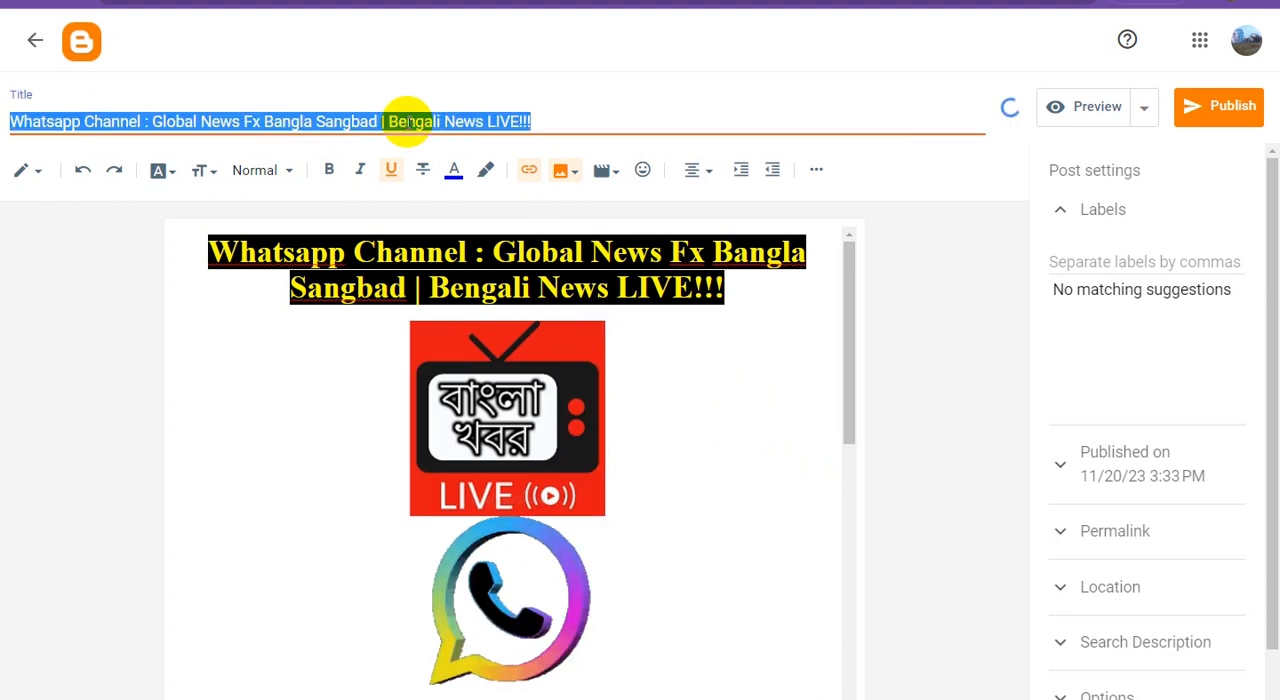
left_click(528, 367)
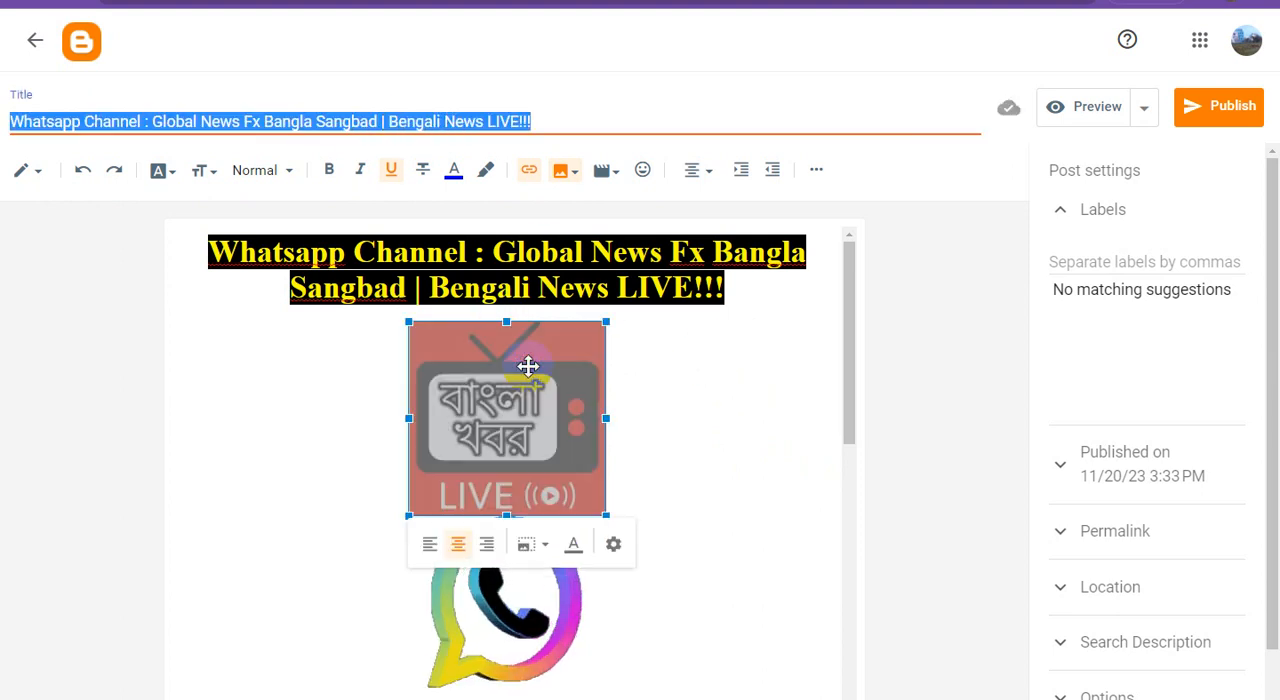
left_click(613, 543)
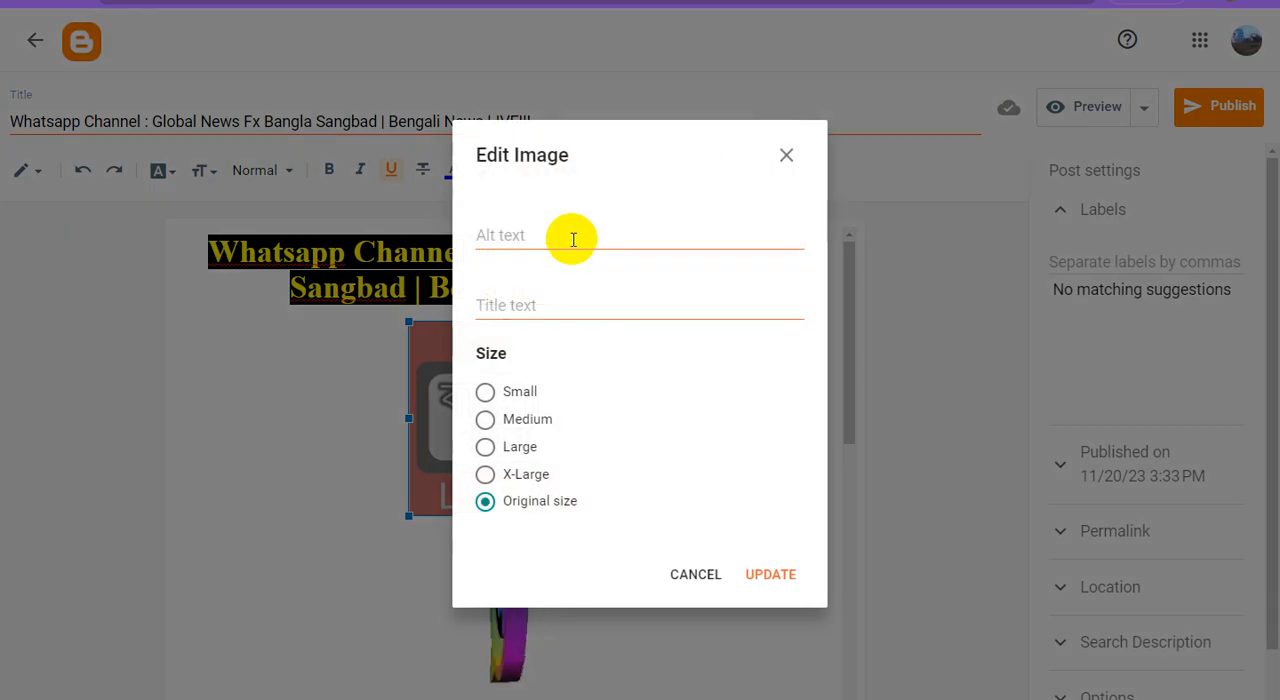
key("ctrl+v")
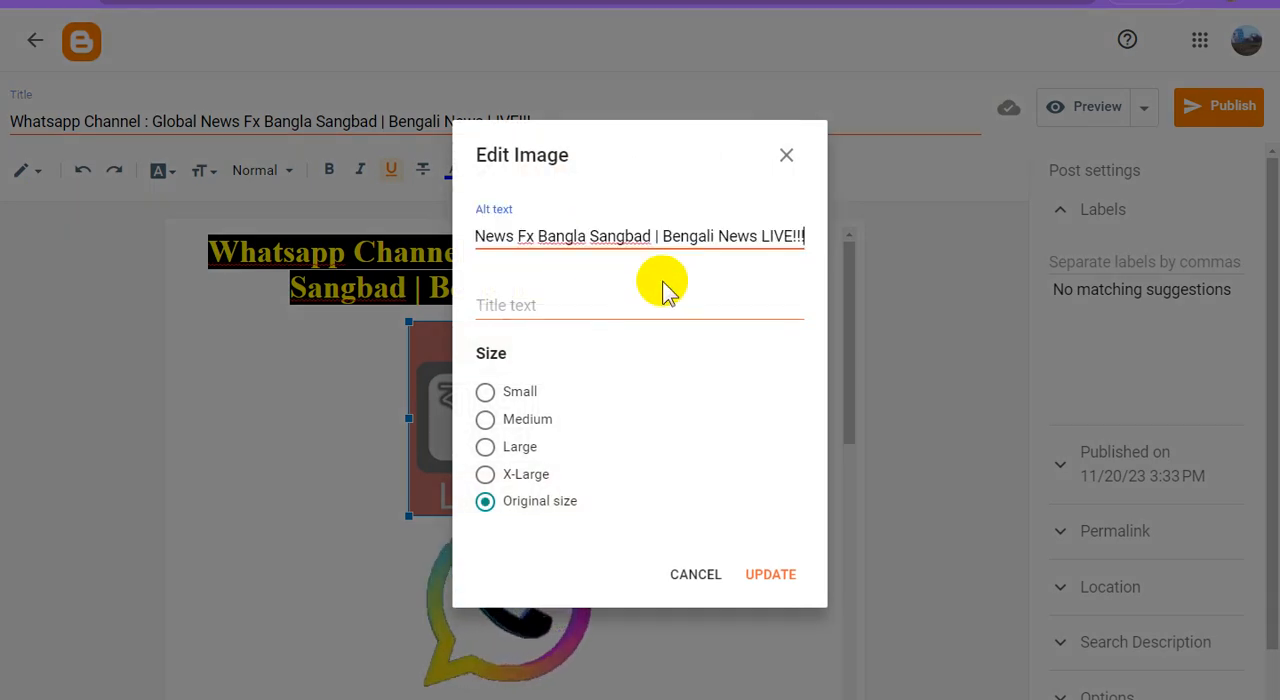
left_click(548, 316)
key("ctrl+v")
left_click(487, 448)
left_click(776, 574)
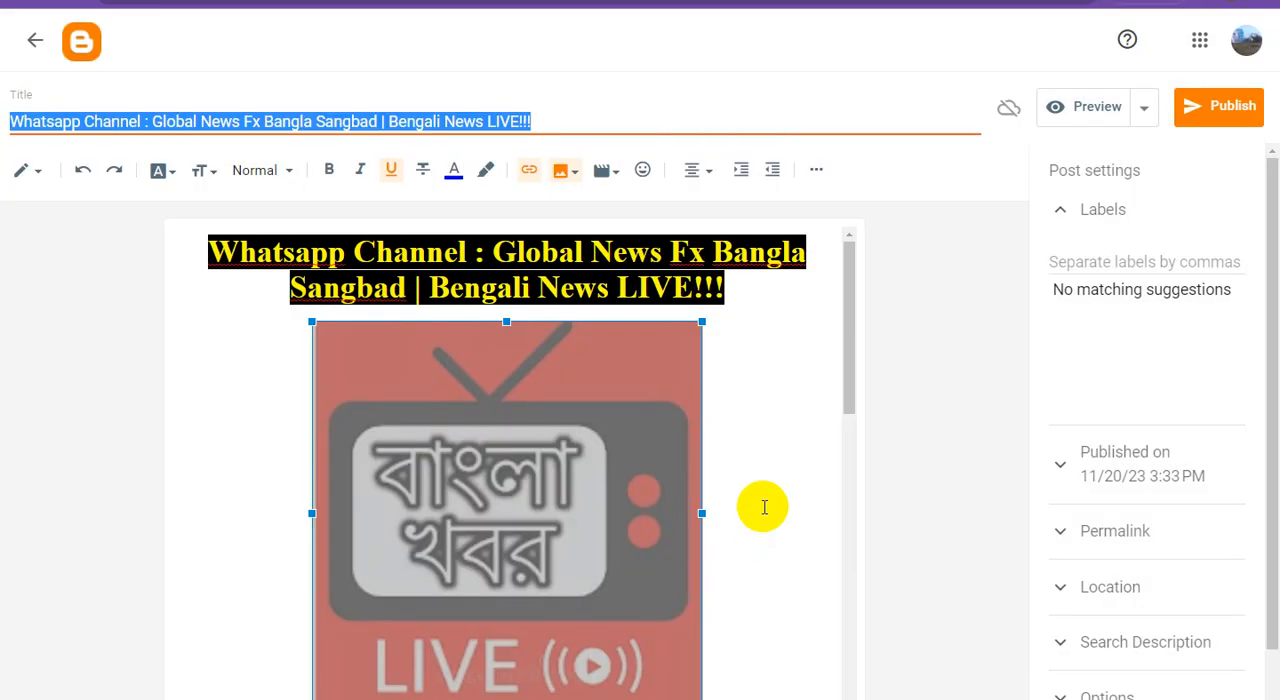
Use the post title as the WhatsApp logo image's alt text and title text, and set its size to Medium
left_click(762, 449)
scroll(762, 447, "down", 5)
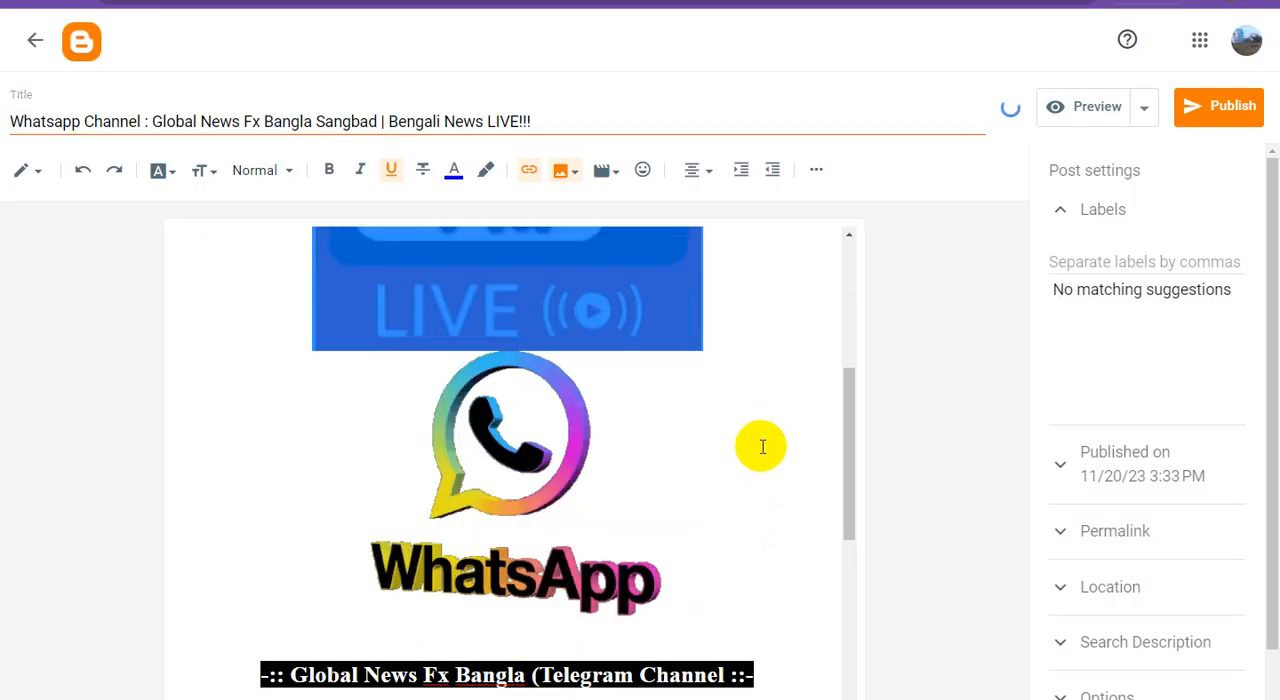
left_click(514, 386)
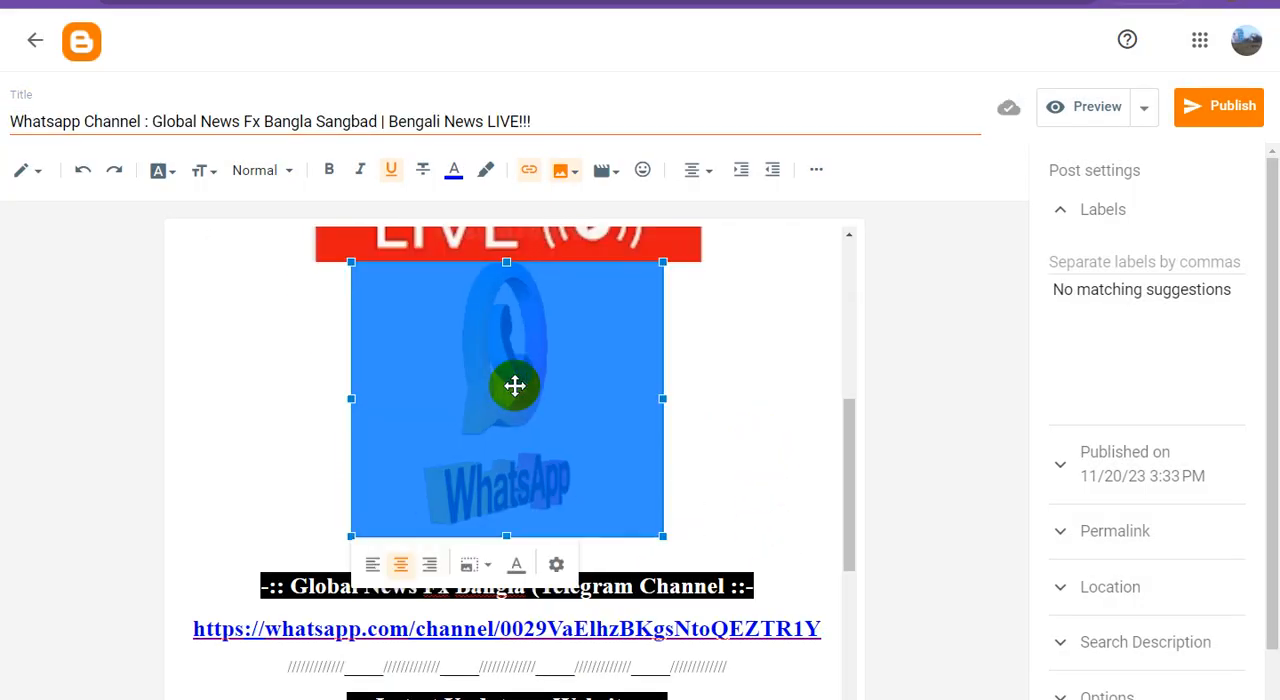
left_click(555, 565)
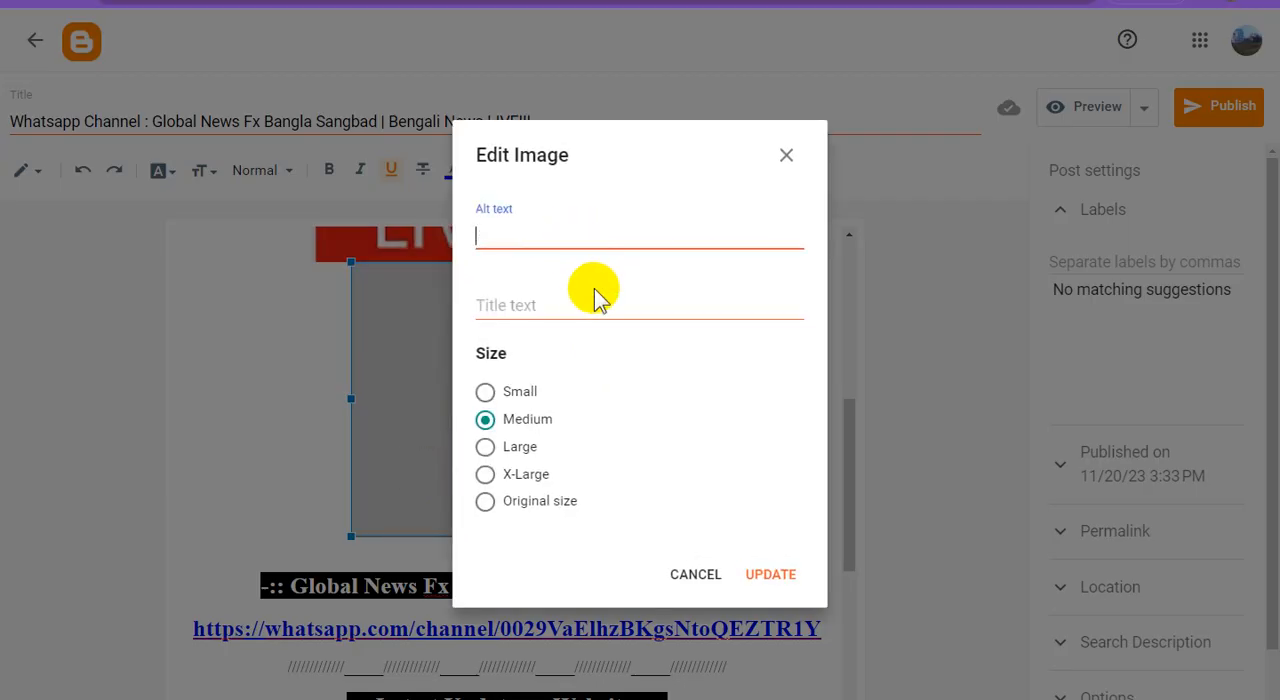
left_click(772, 578)
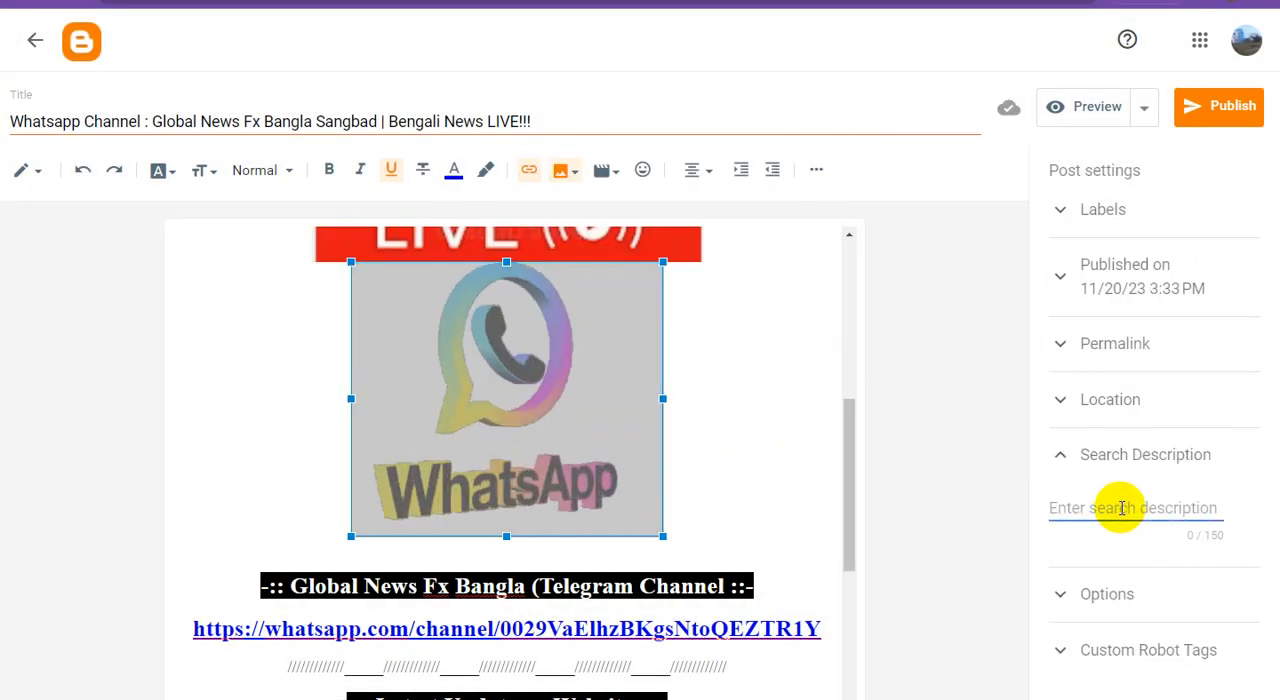
Set the search description to "Whatsapp Channel : Global News Fx Bangla Sangbad | Bengali News LIVE!!!" and publish the post
key("ctrl+v")
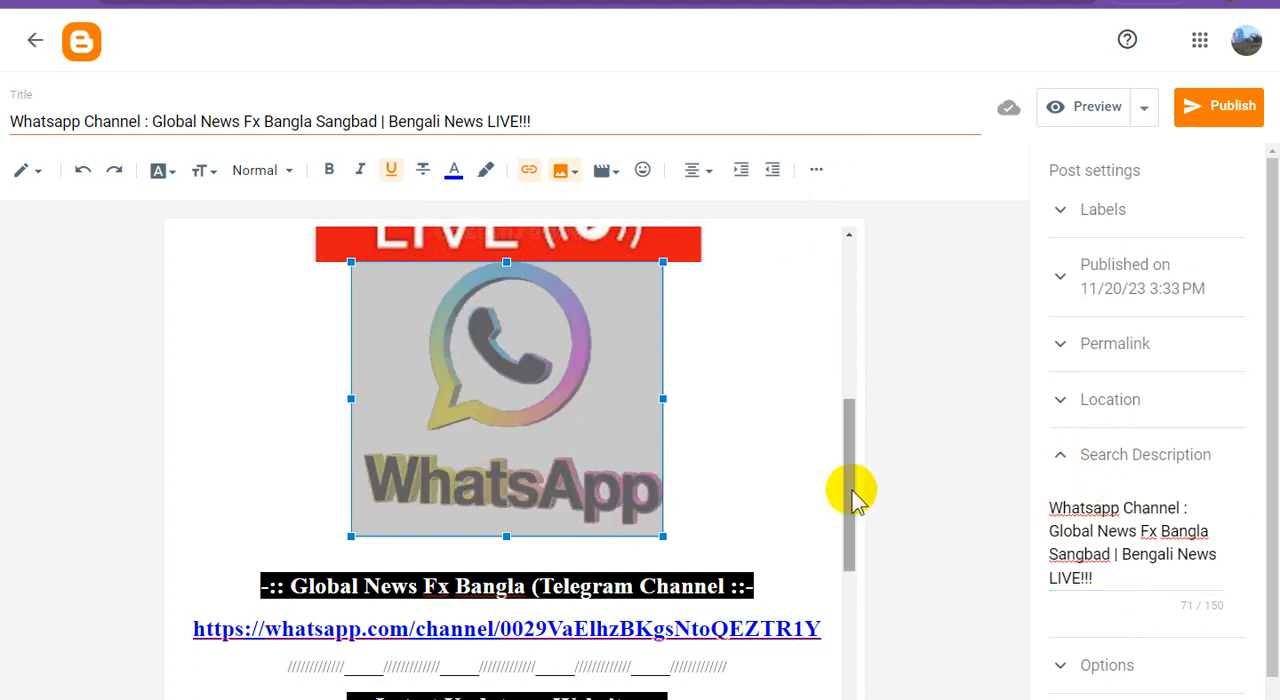
left_click(1219, 108)
left_click(736, 409)
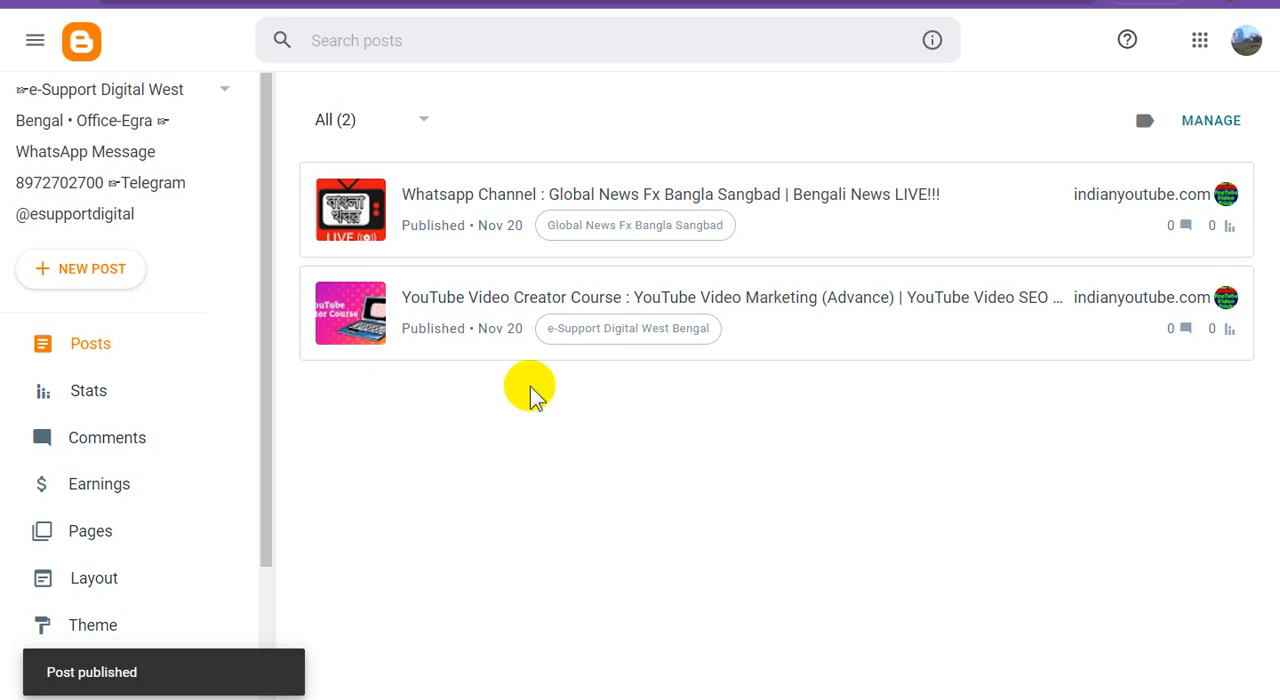
Open the published Global News Fx Bangla Sangbad post and examine its images, links and the featured post section below
left_click(1183, 195)
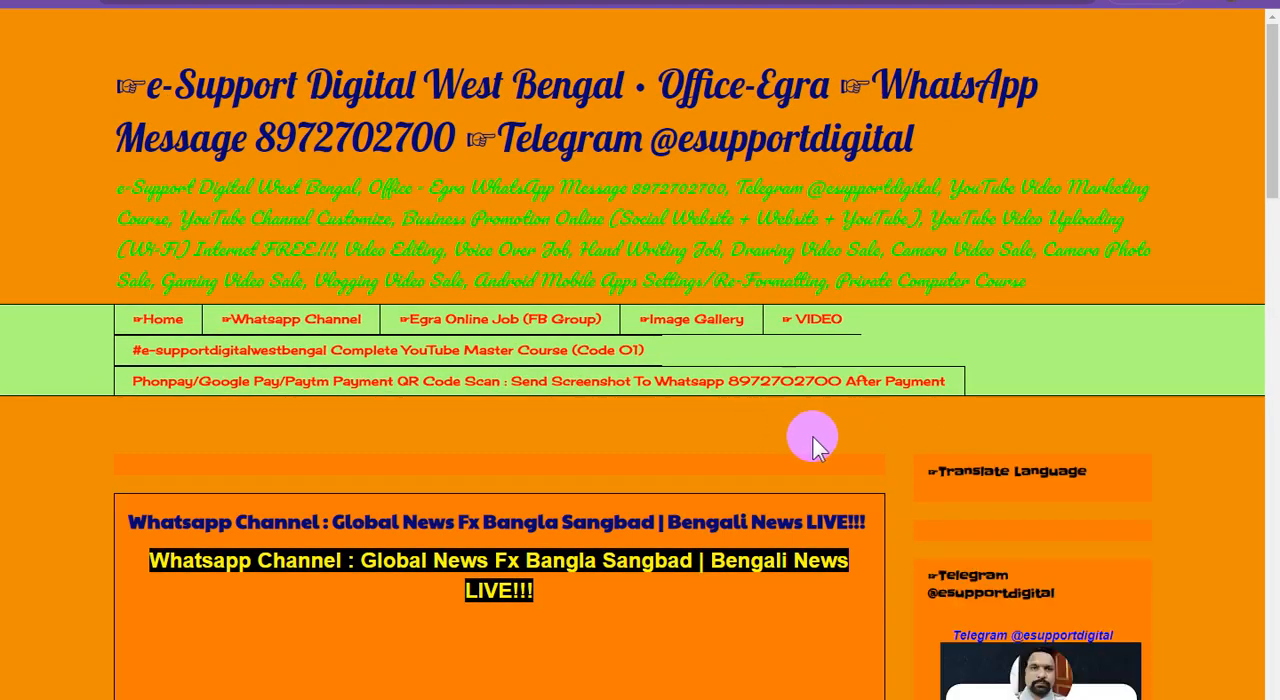
scroll(813, 434, "down", 1)
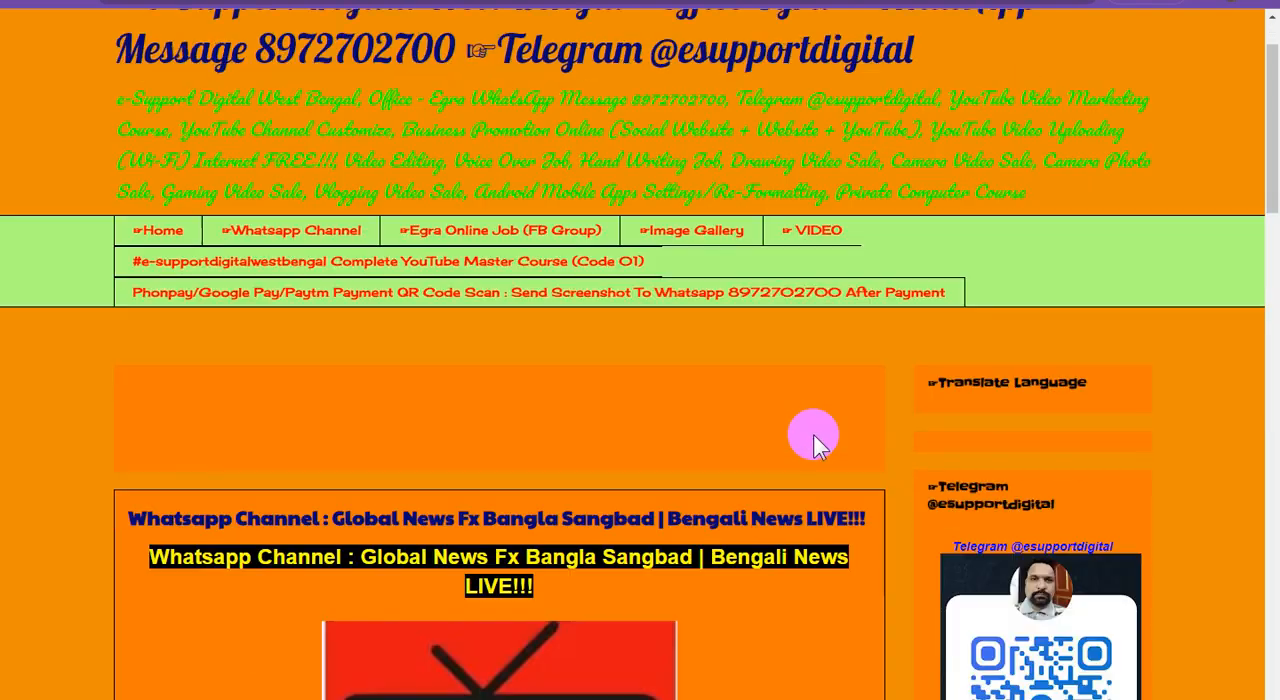
scroll(792, 470, "down", 4)
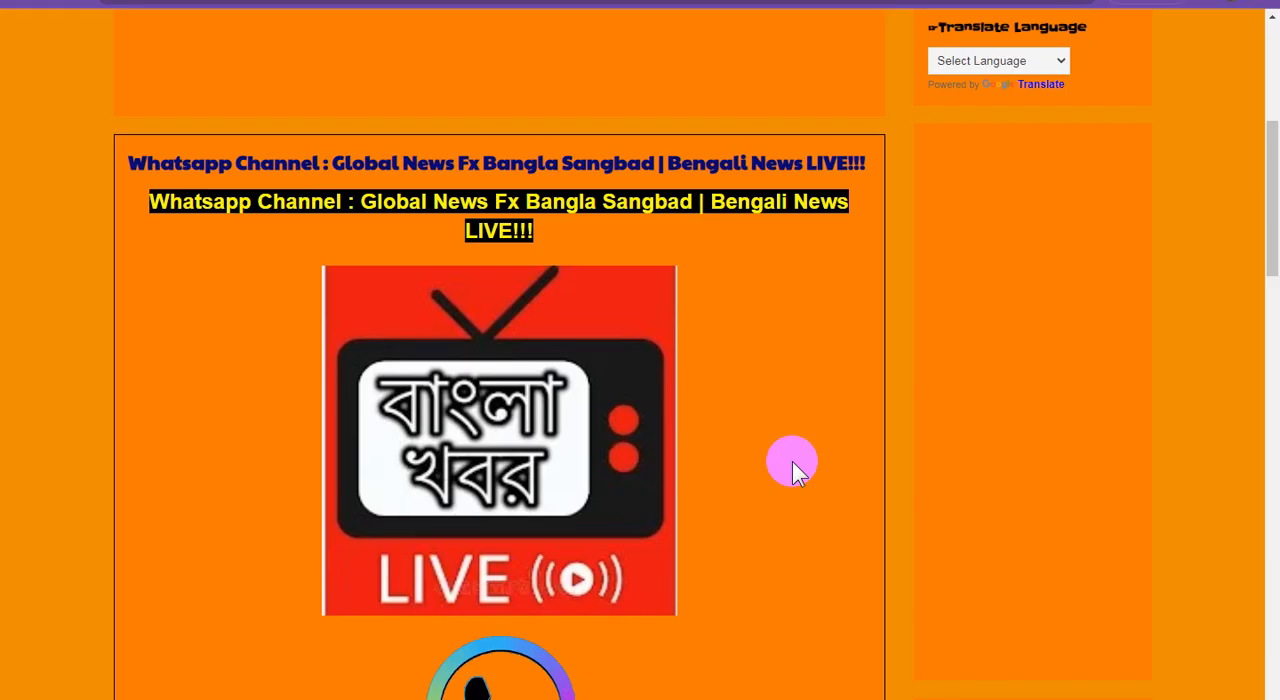
scroll(794, 470, "down", 3)
scroll(797, 466, "down", 6)
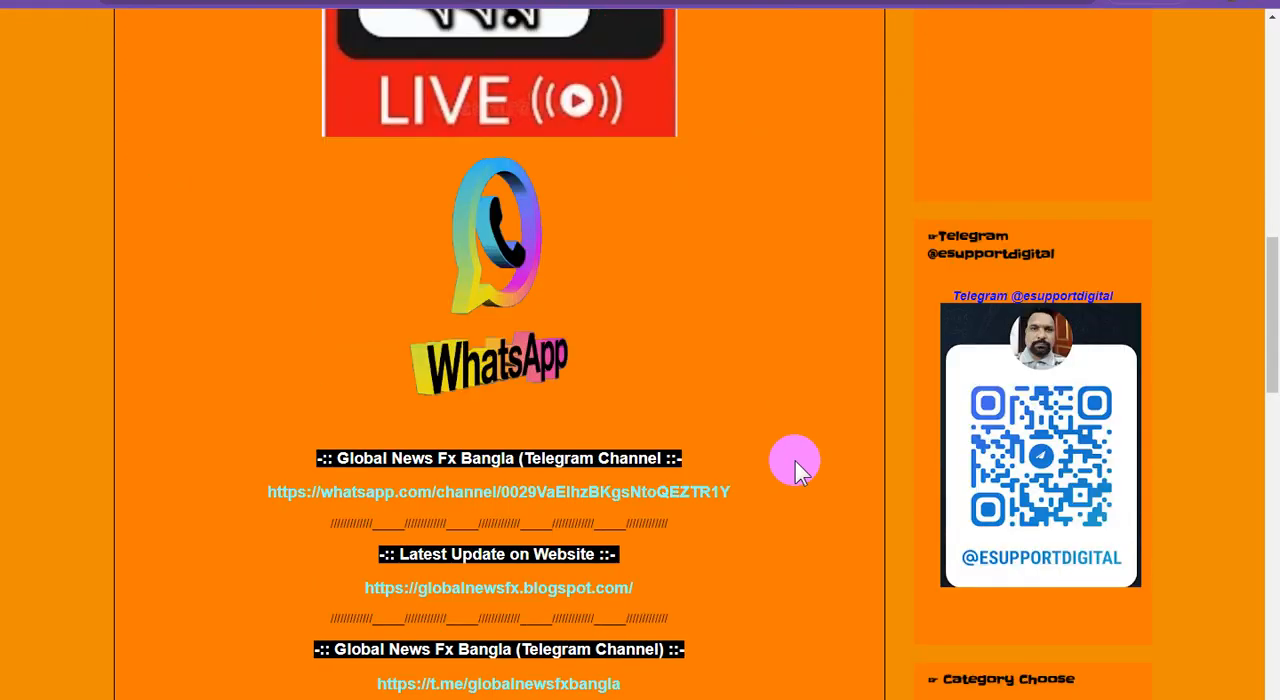
scroll(797, 466, "down", 3)
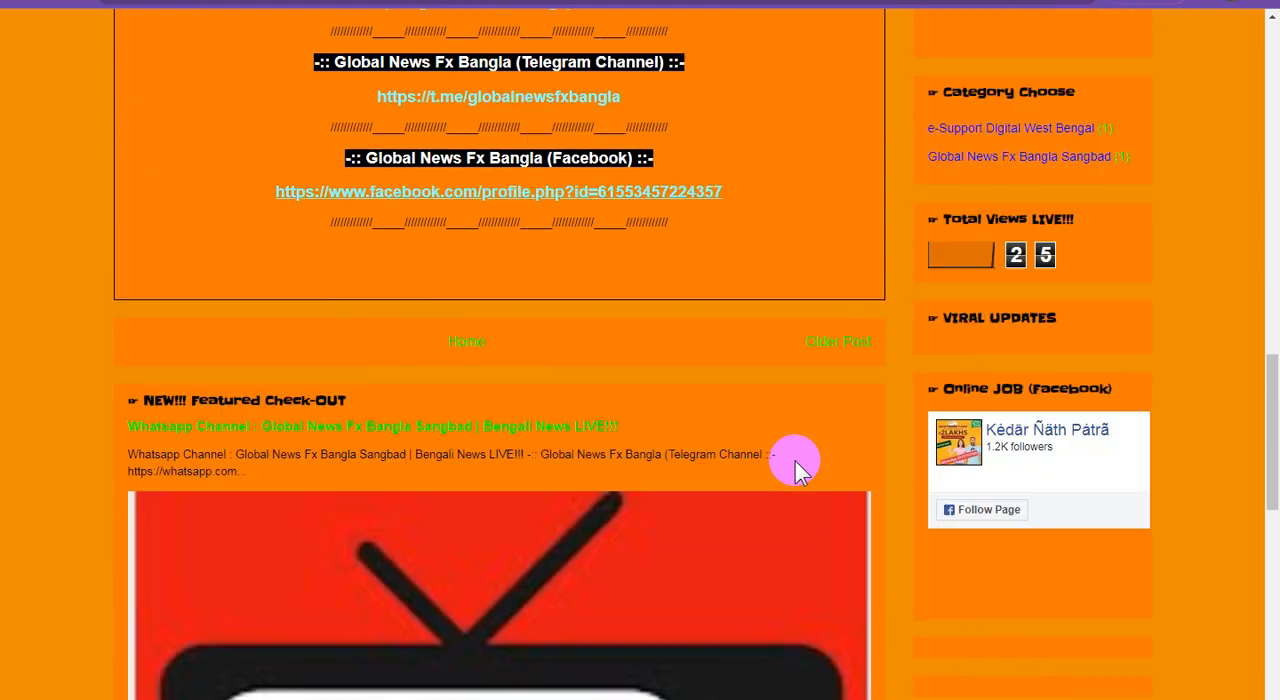
scroll(797, 466, "down", 3)
scroll(797, 466, "down", 6)
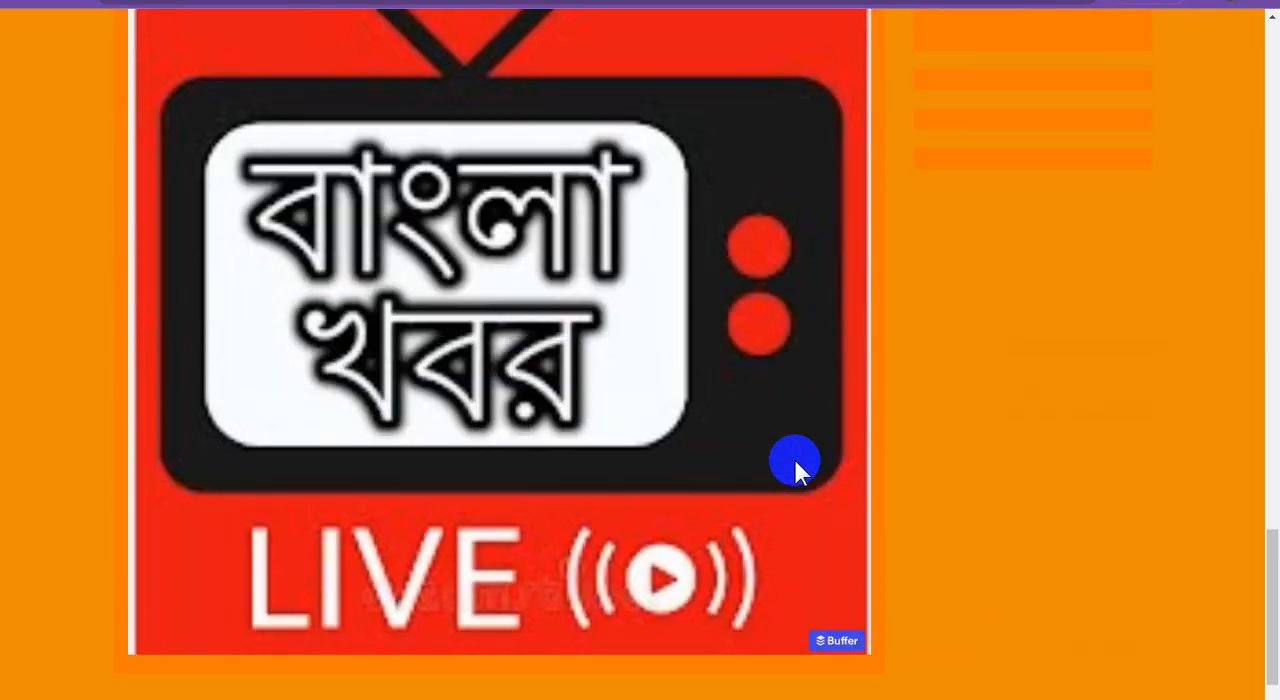
Review the published post again from the page end back to its title, including the page navigation and banner areas
scroll(797, 466, "up", 6)
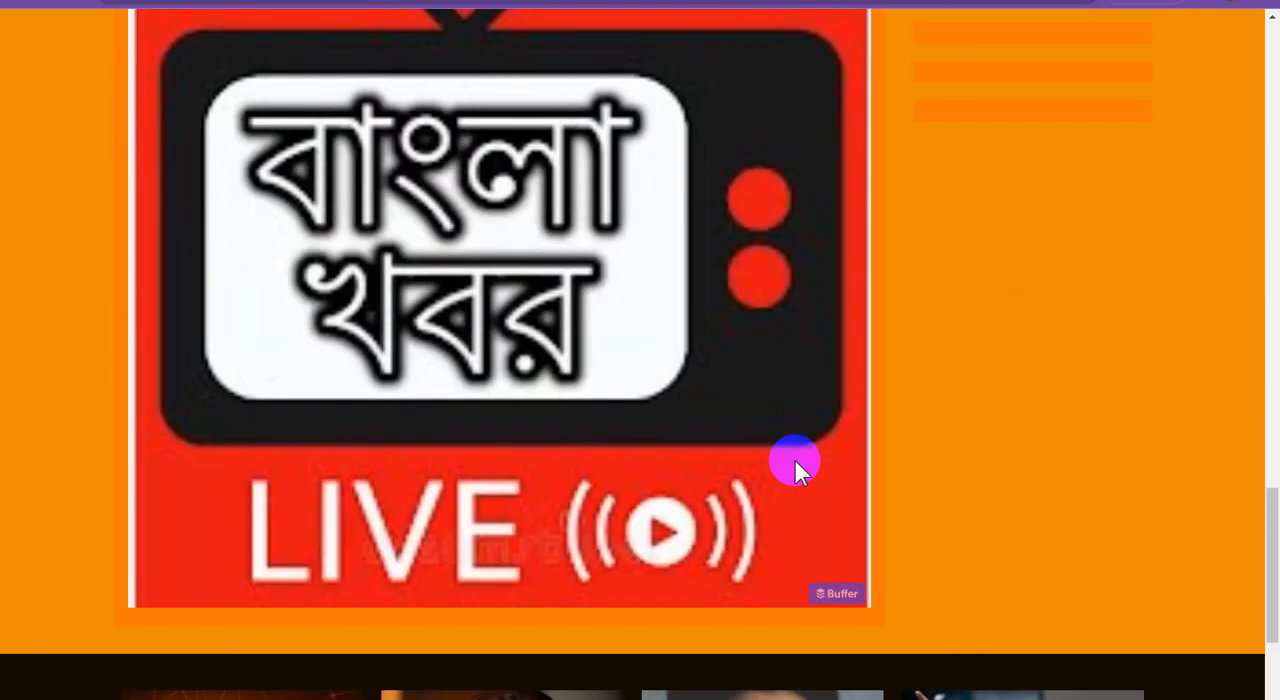
scroll(797, 466, "up", 3)
scroll(797, 466, "up", 4)
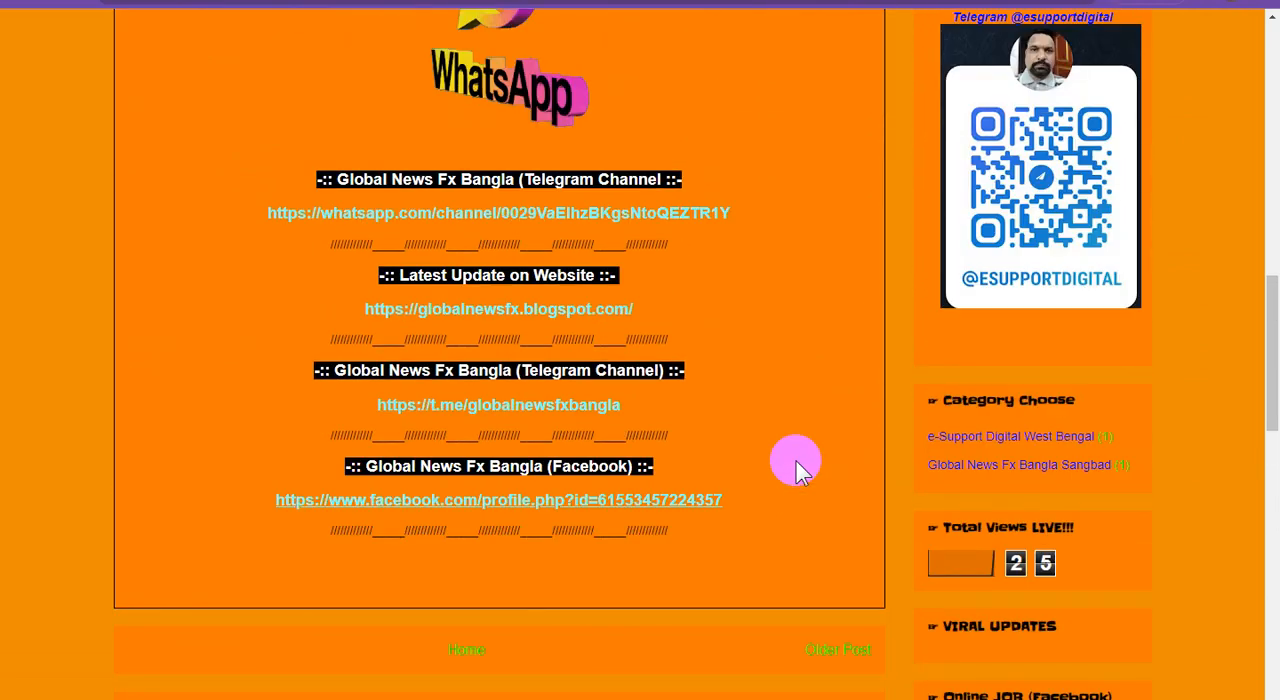
scroll(797, 466, "up", 10)
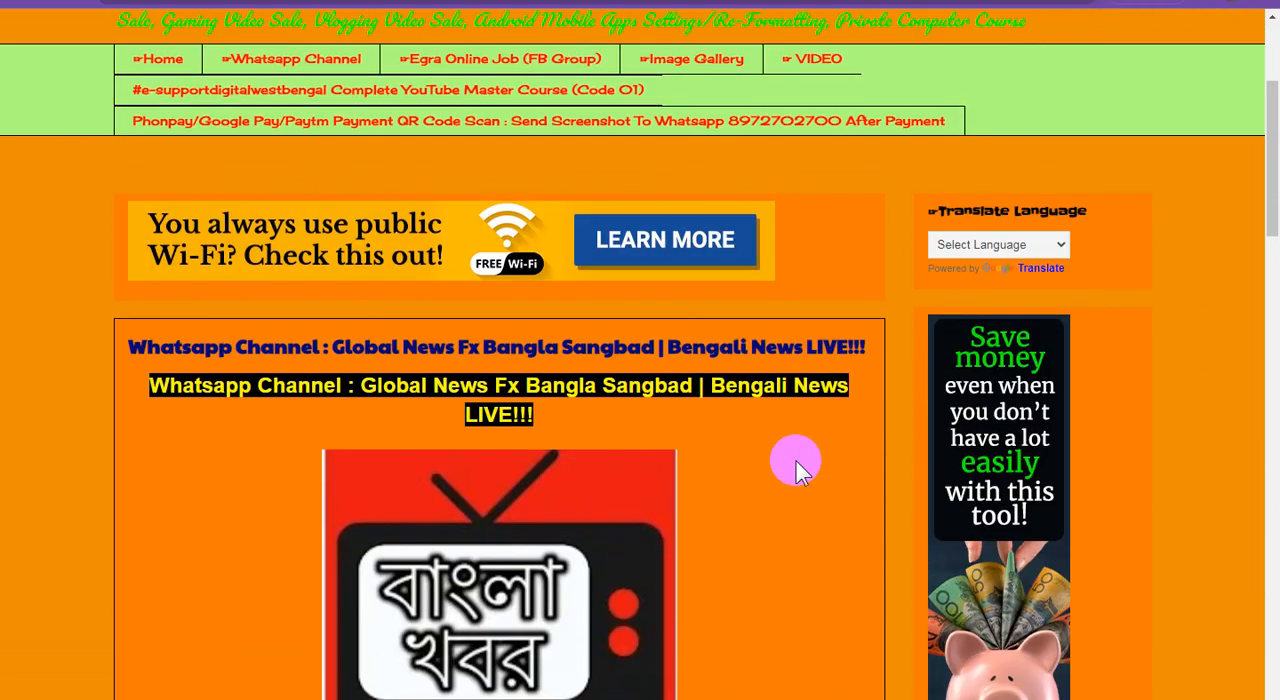
scroll(797, 466, "up", 1)
scroll(797, 472, "down", 1)
scroll(797, 466, "down", 1)
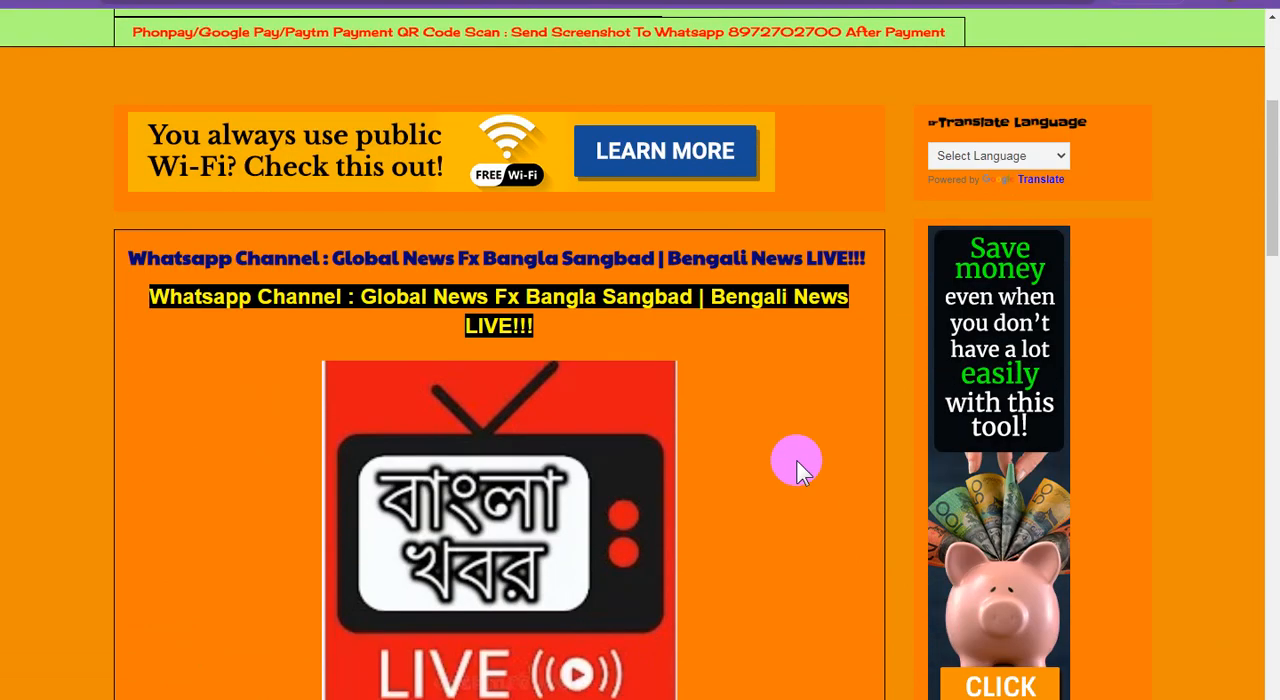
scroll(796, 460, "down", 1)
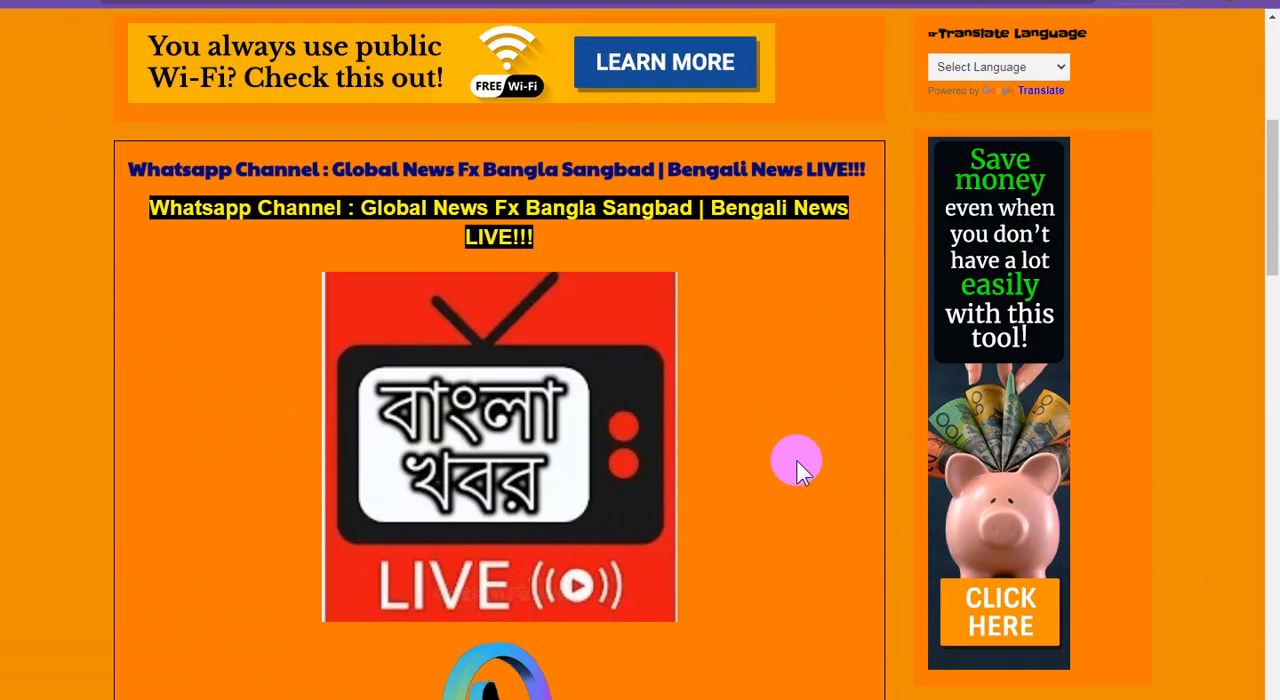
scroll(796, 460, "up", 1)
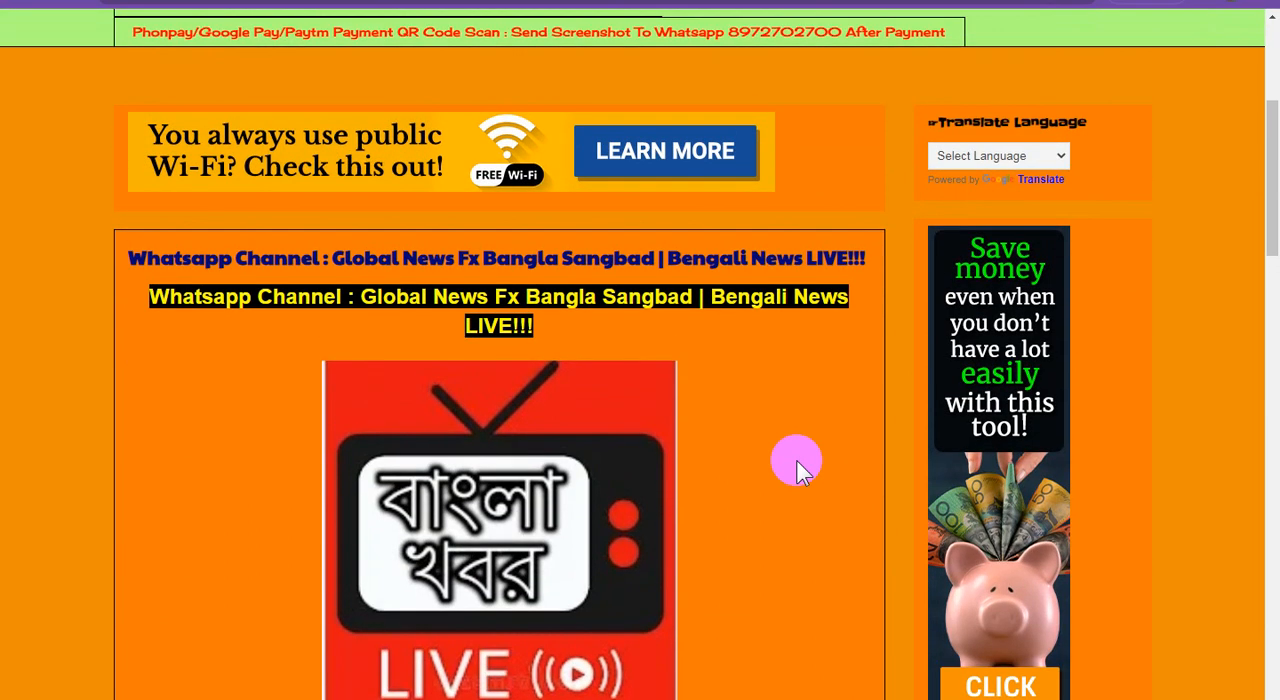
scroll(796, 460, "up", 2)
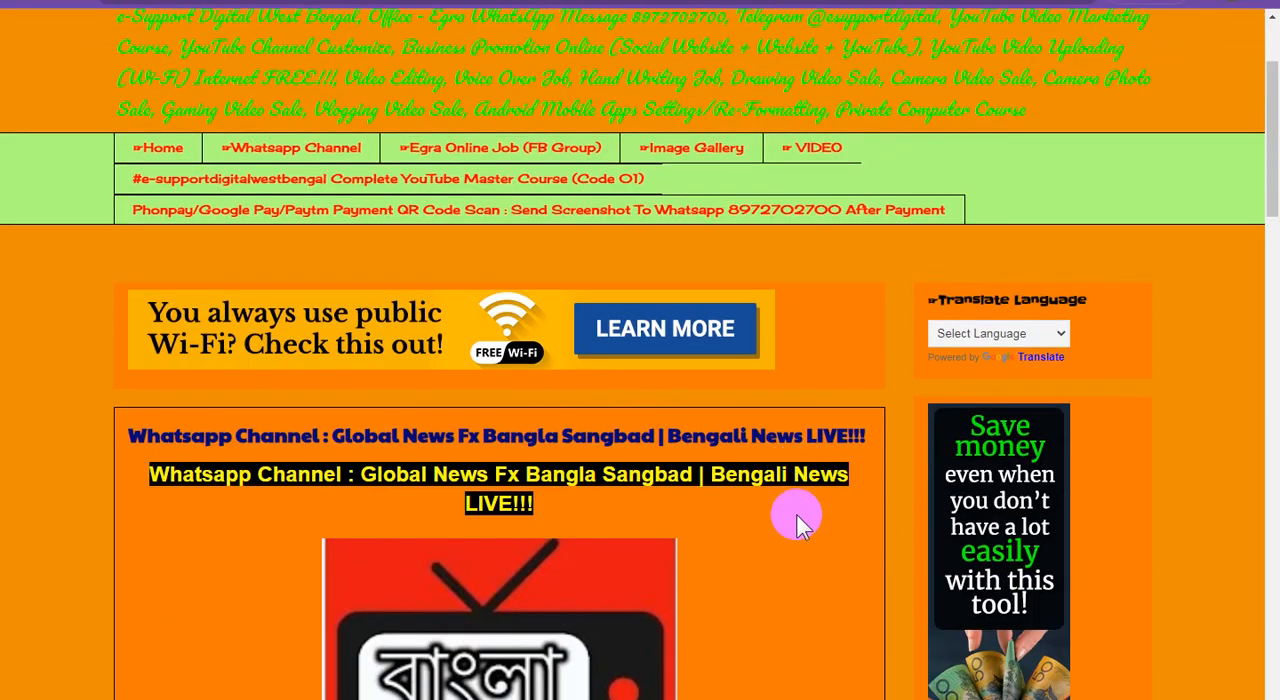
scroll(808, 515, "down", 2)
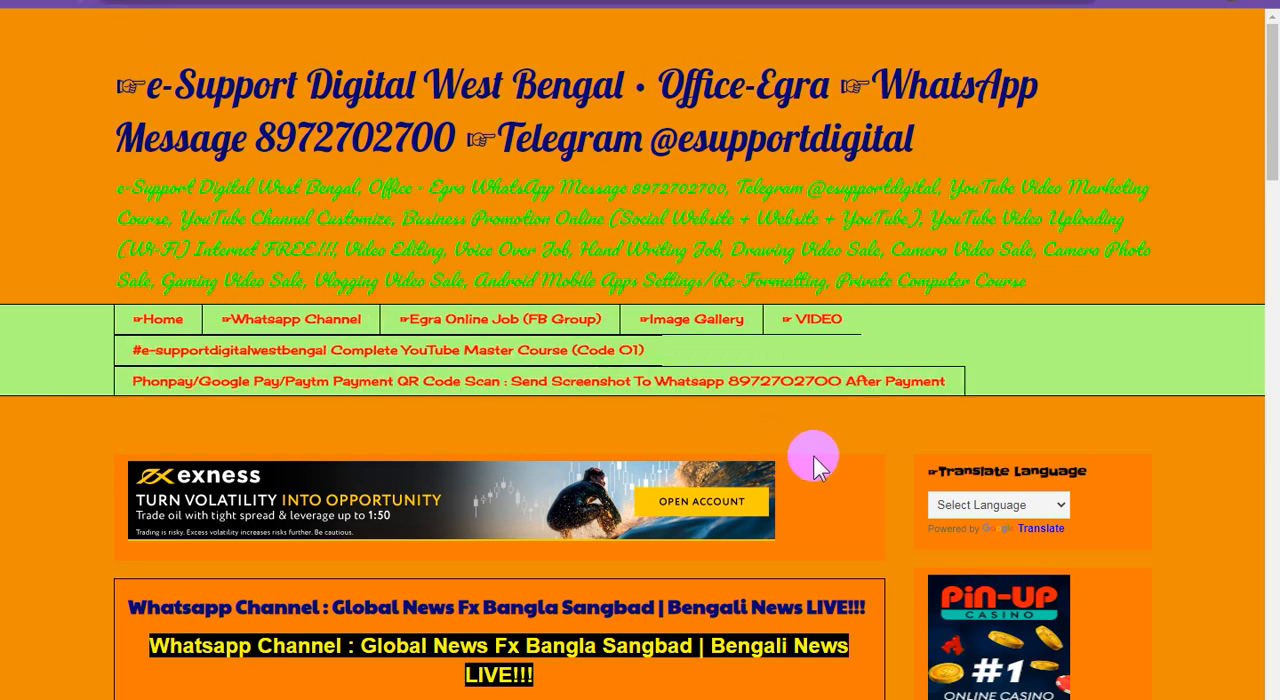
Reload the blog, examine the e-Support Digital West Bengal WhatsApp channel post and its sidebar, and open the older posts
key("F5")
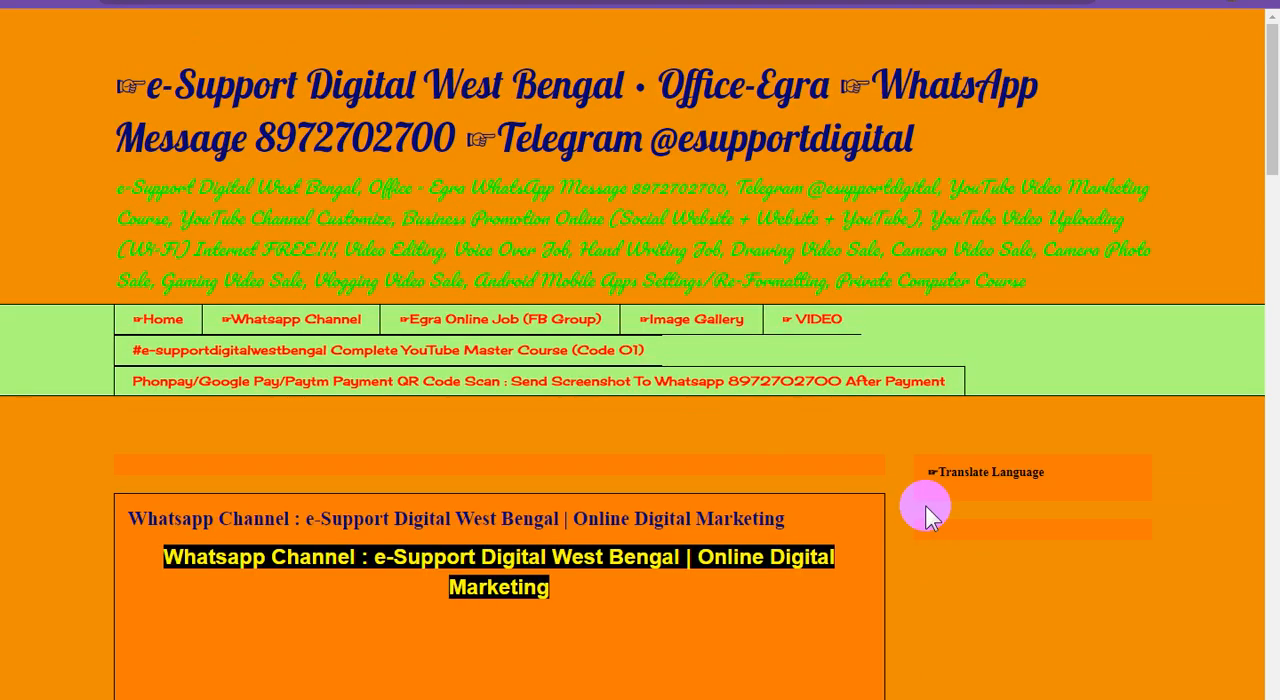
scroll(833, 449, "down", 2)
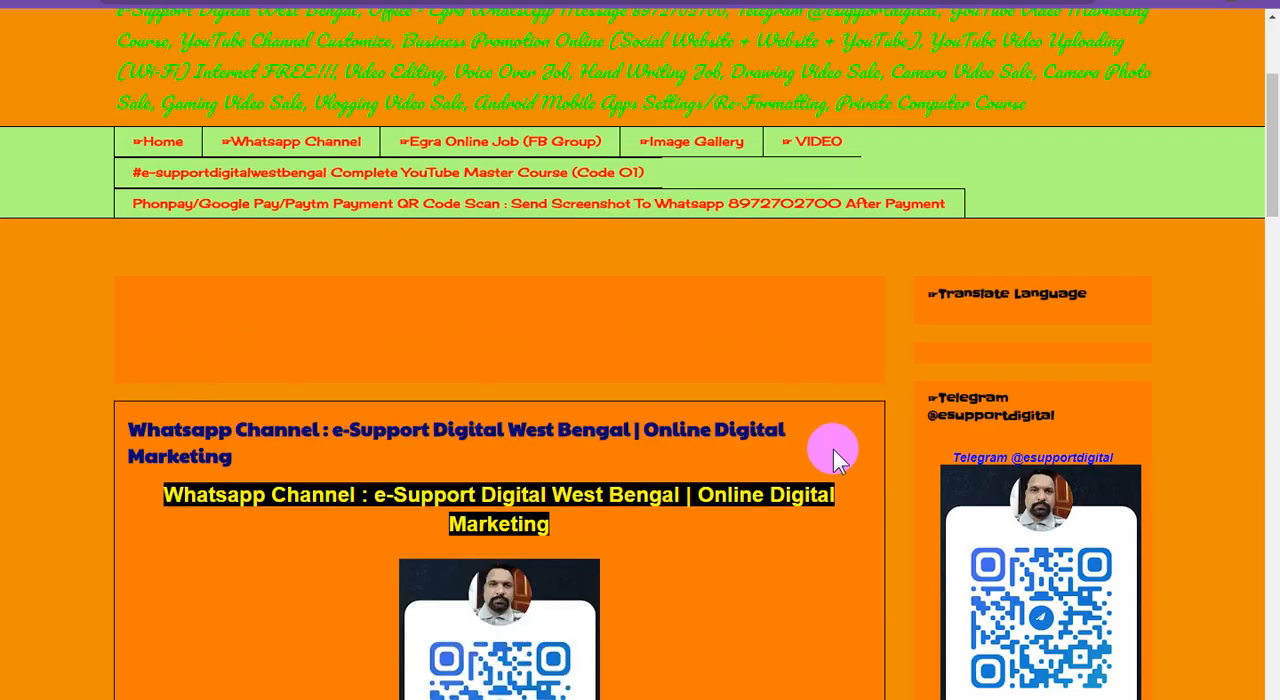
scroll(833, 449, "down", 5)
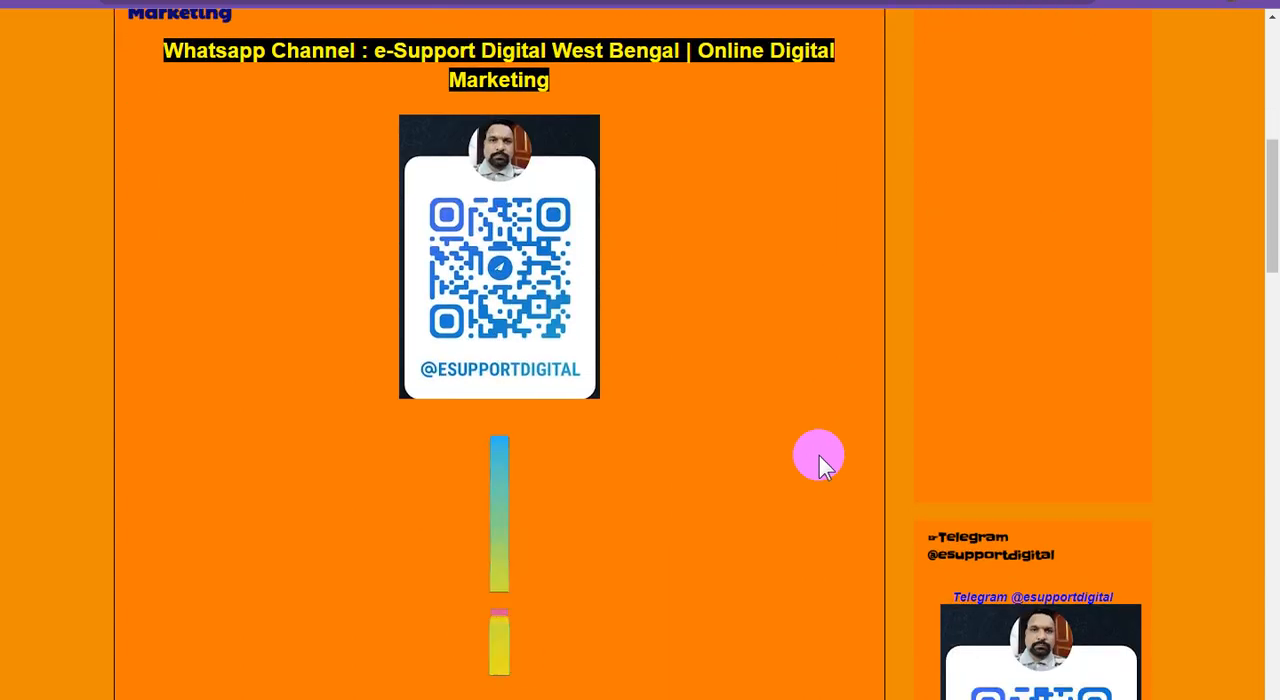
scroll(819, 462, "down", 5)
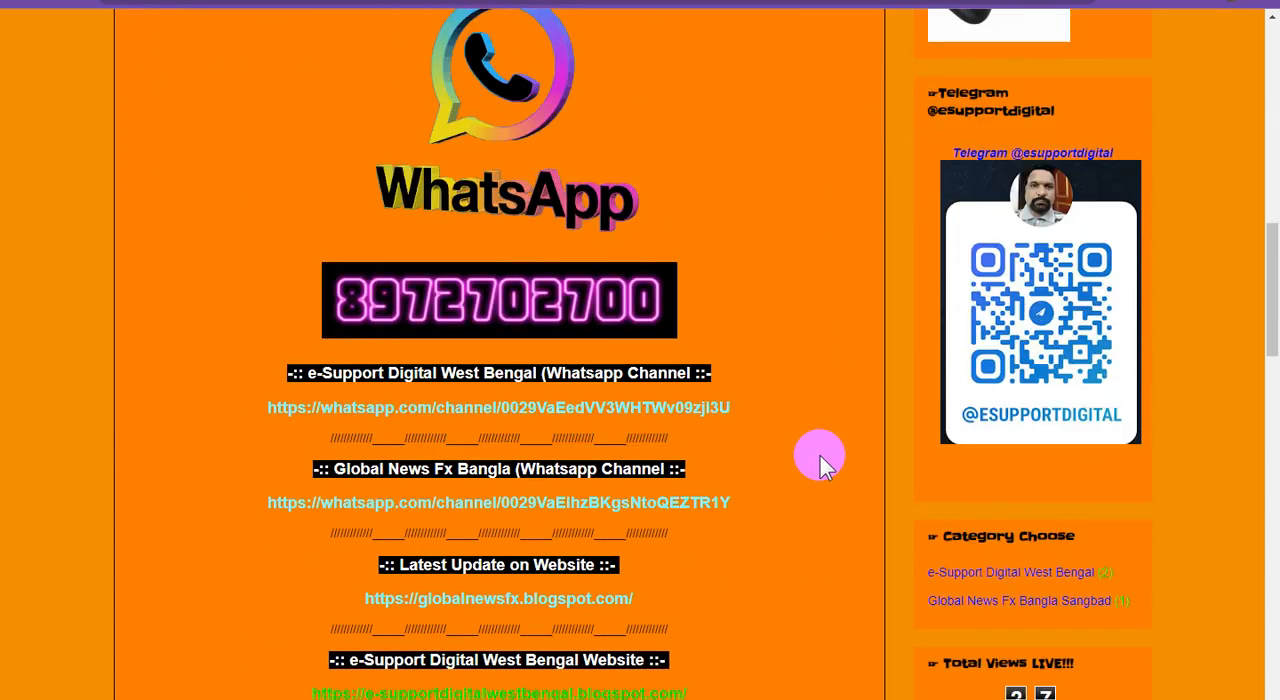
scroll(819, 460, "down", 7)
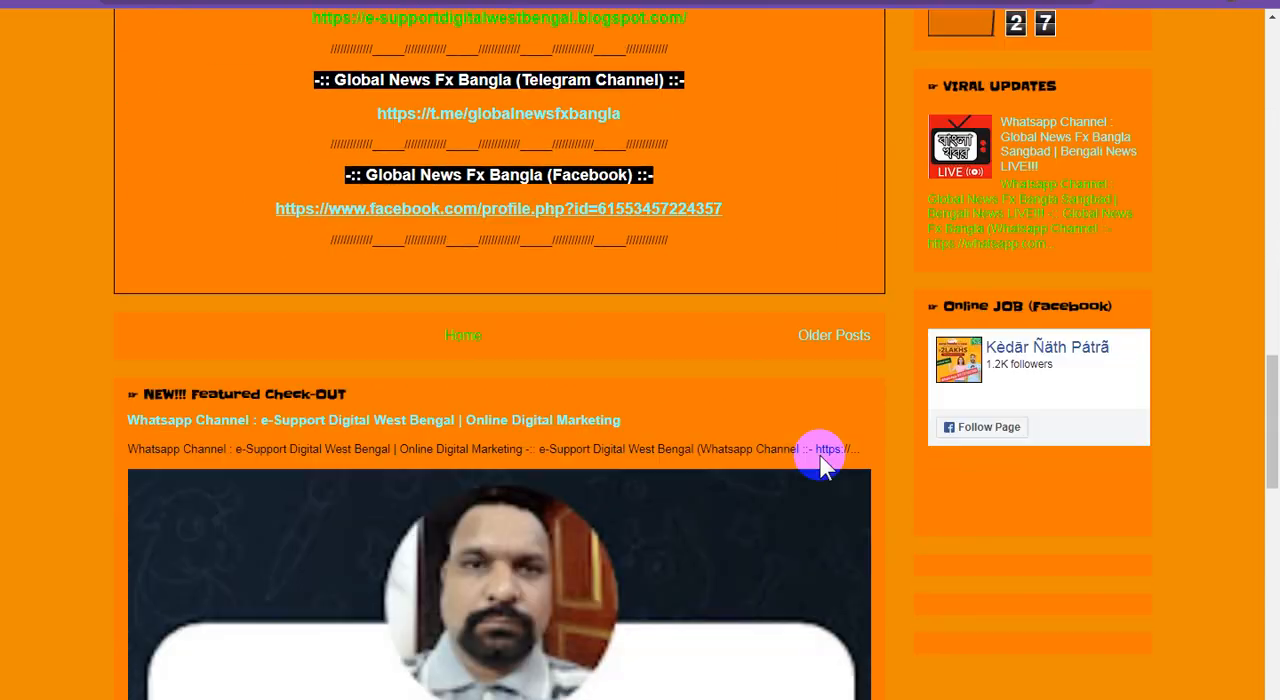
scroll(880, 495, "down", 9)
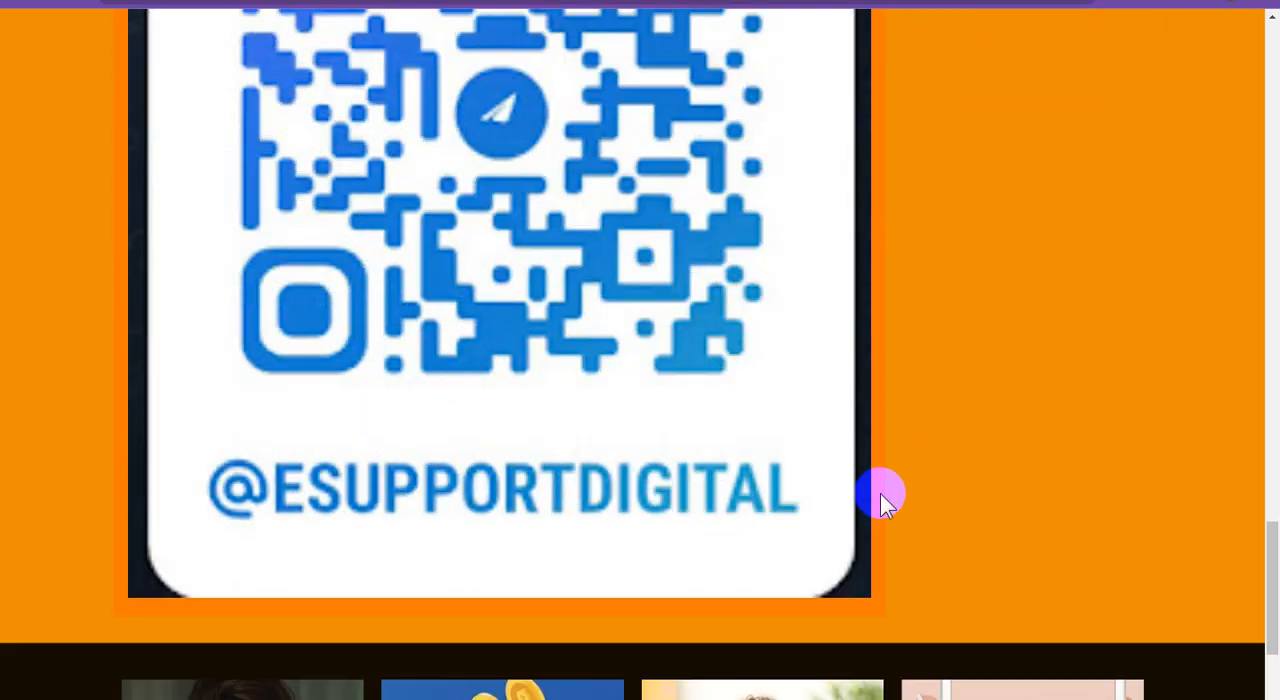
scroll(880, 493, "up", 8)
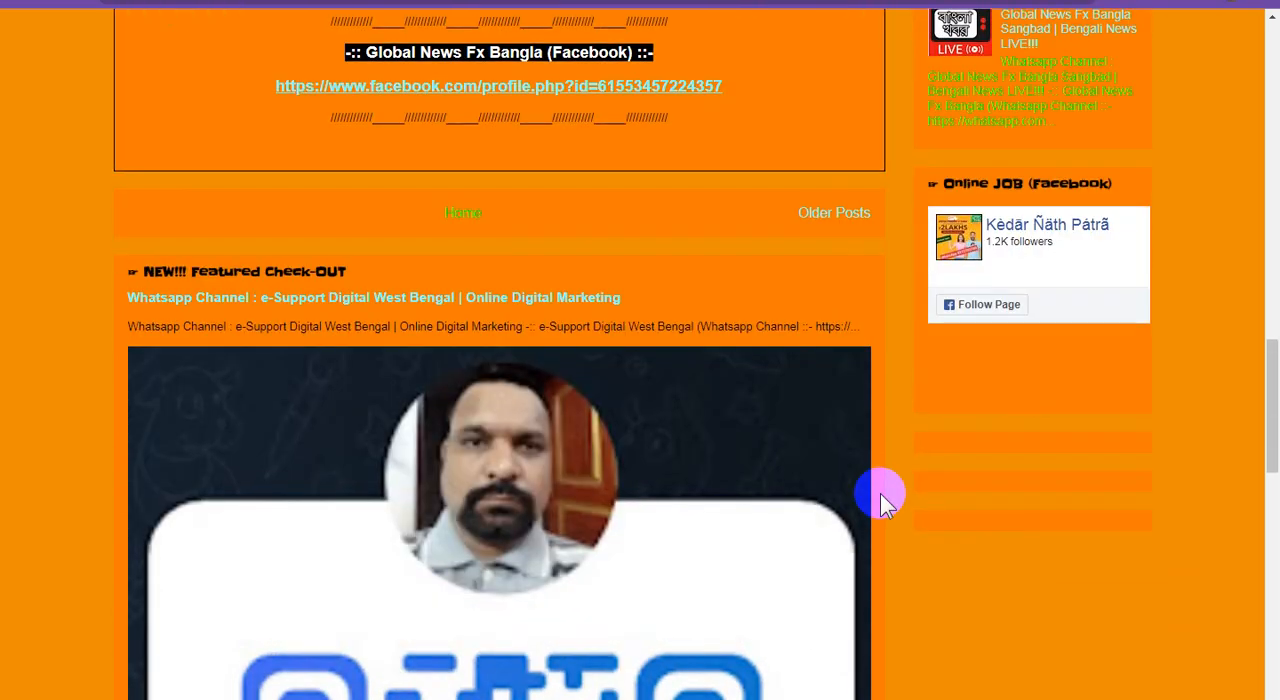
scroll(880, 493, "up", 2)
left_click(830, 390)
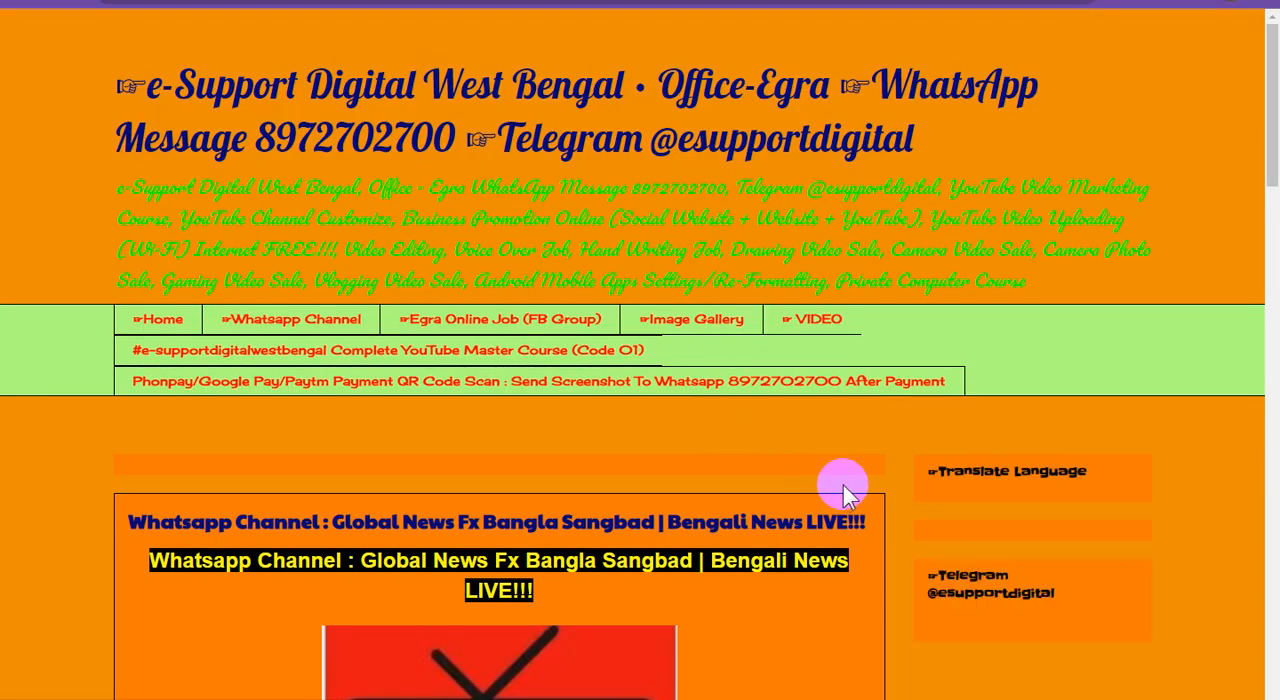
Examine the Global News Fx Bangla Sangbad post on the older posts page, including its links, sidebar widgets and featured post section
scroll(780, 493, "down", 1)
scroll(785, 488, "down", 2)
scroll(799, 471, "down", 4)
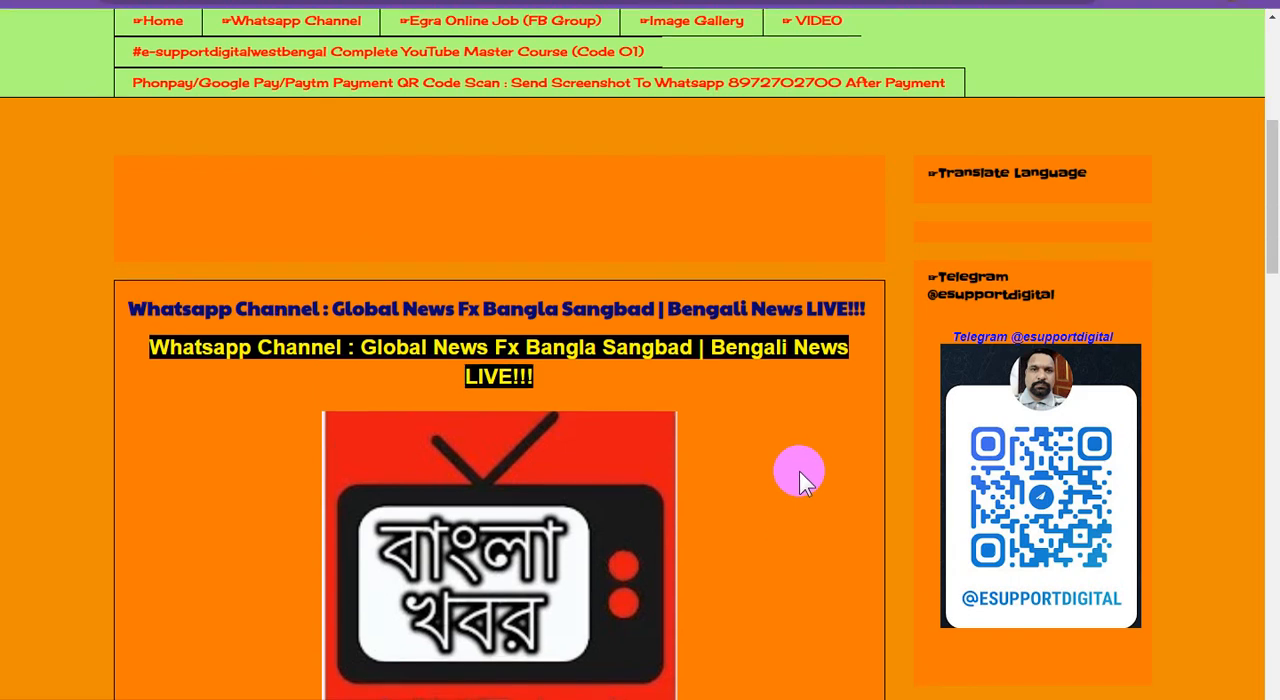
scroll(799, 471, "down", 4)
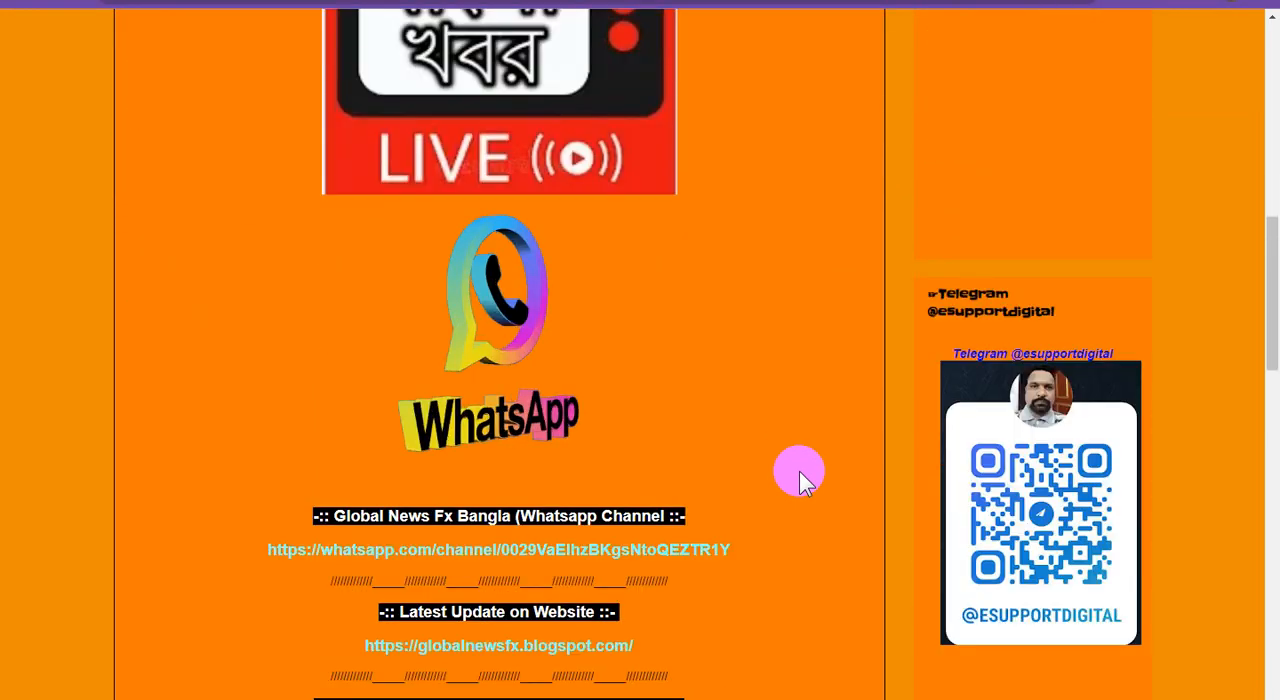
scroll(799, 471, "down", 6)
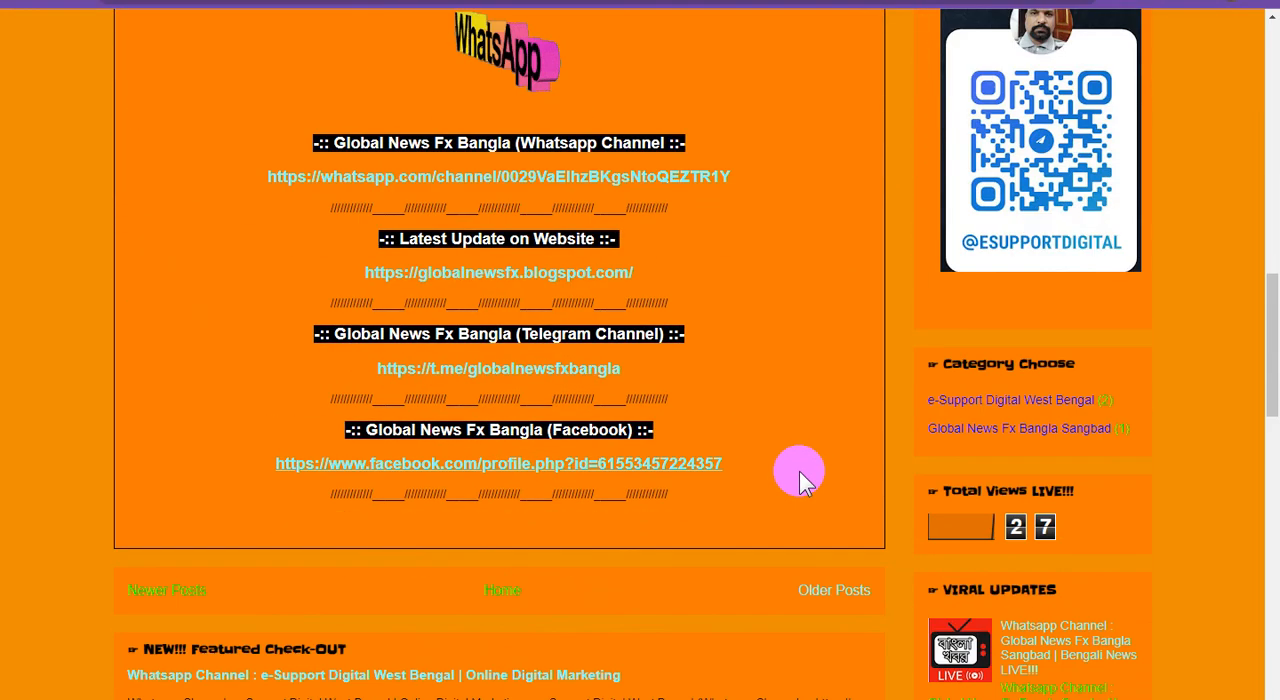
scroll(799, 471, "down", 7)
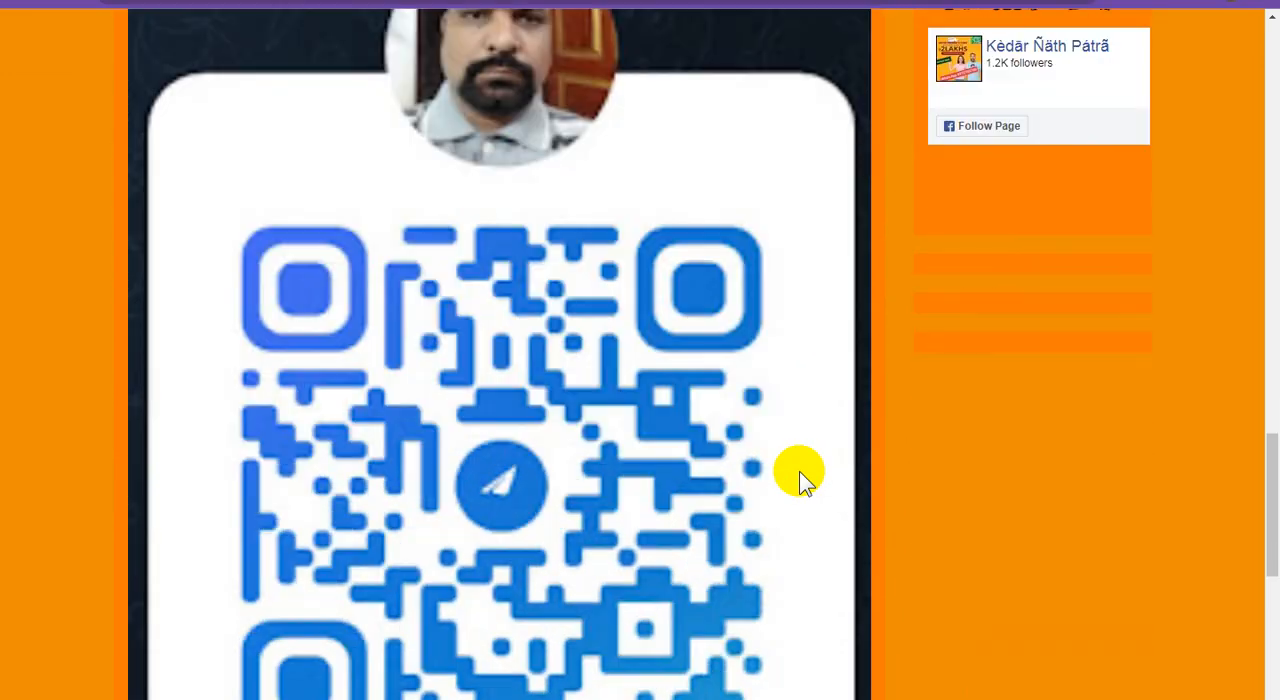
scroll(799, 471, "up", 4)
scroll(799, 471, "up", 5)
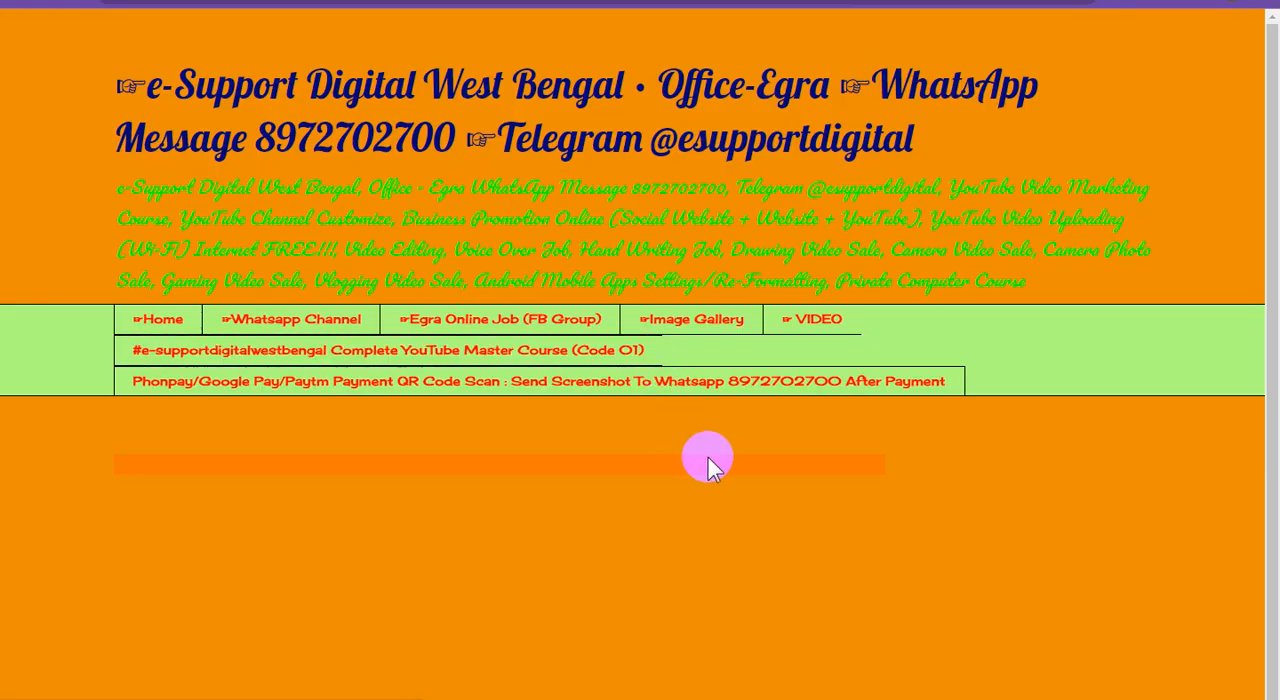
Examine the e-Support Digital West Bengal WhatsApp channel post, from its banner and images to its channel links and page navigation
scroll(744, 525, "down", 6)
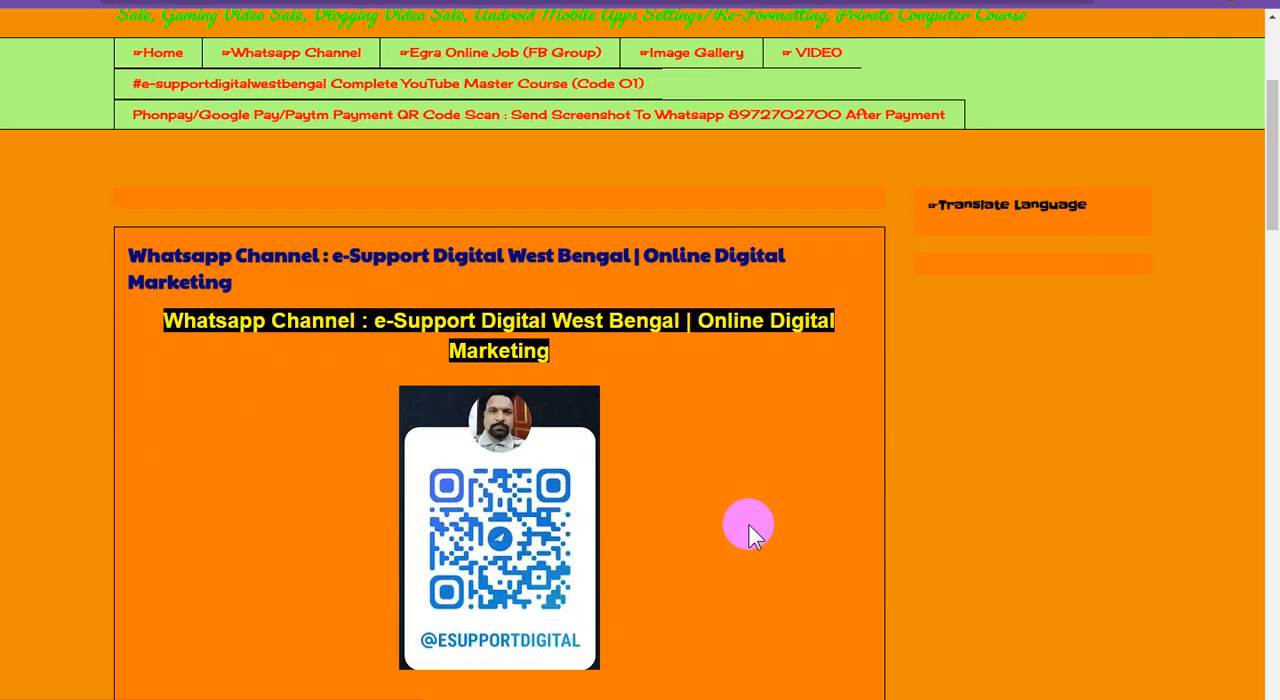
scroll(748, 524, "down", 10)
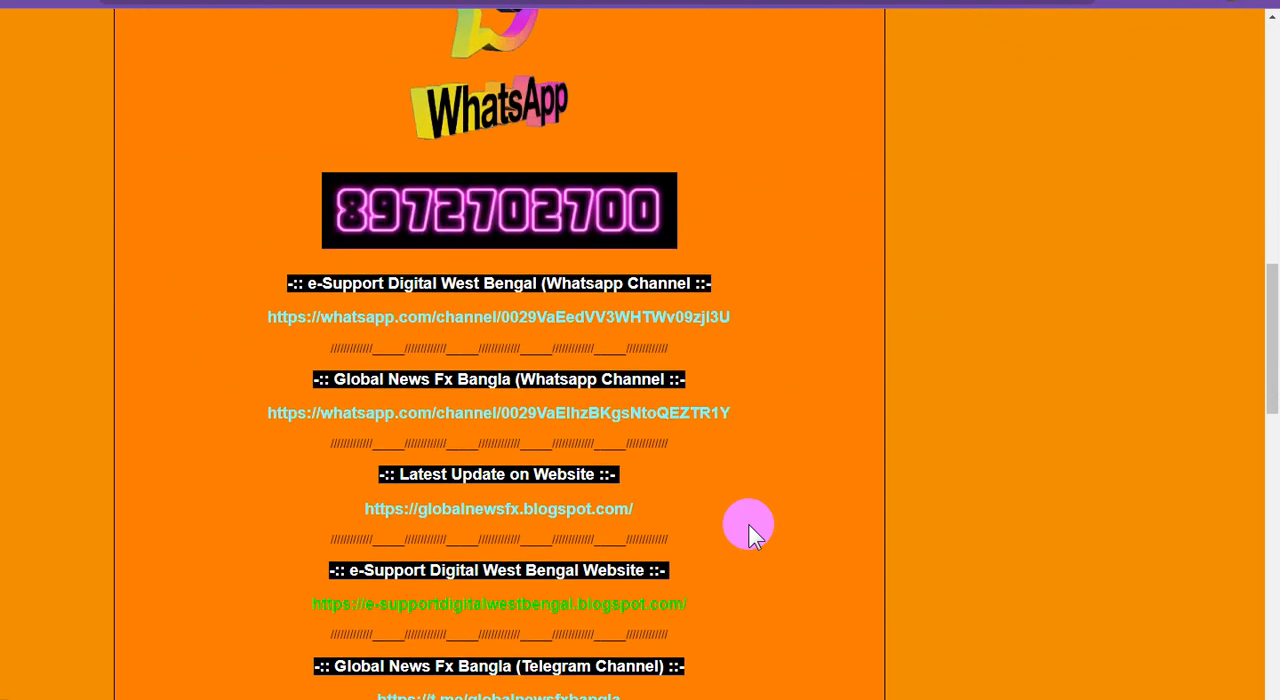
scroll(752, 533, "down", 2)
scroll(752, 533, "up", 9)
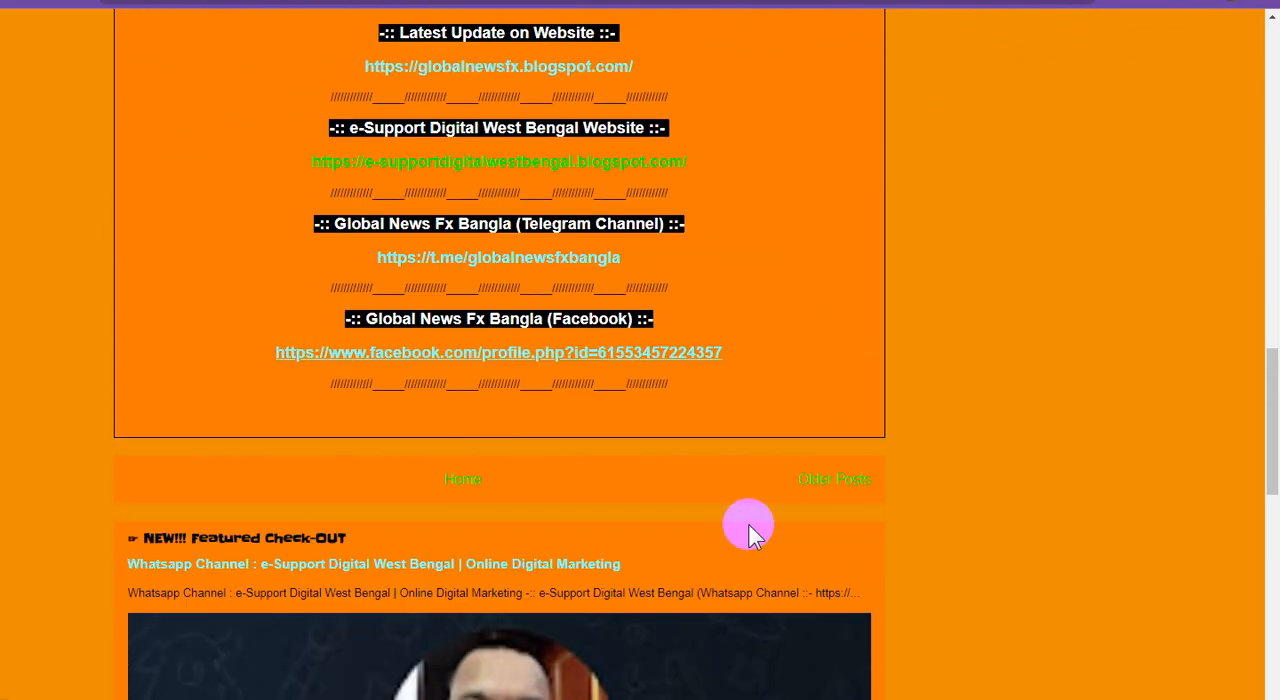
scroll(752, 533, "up", 6)
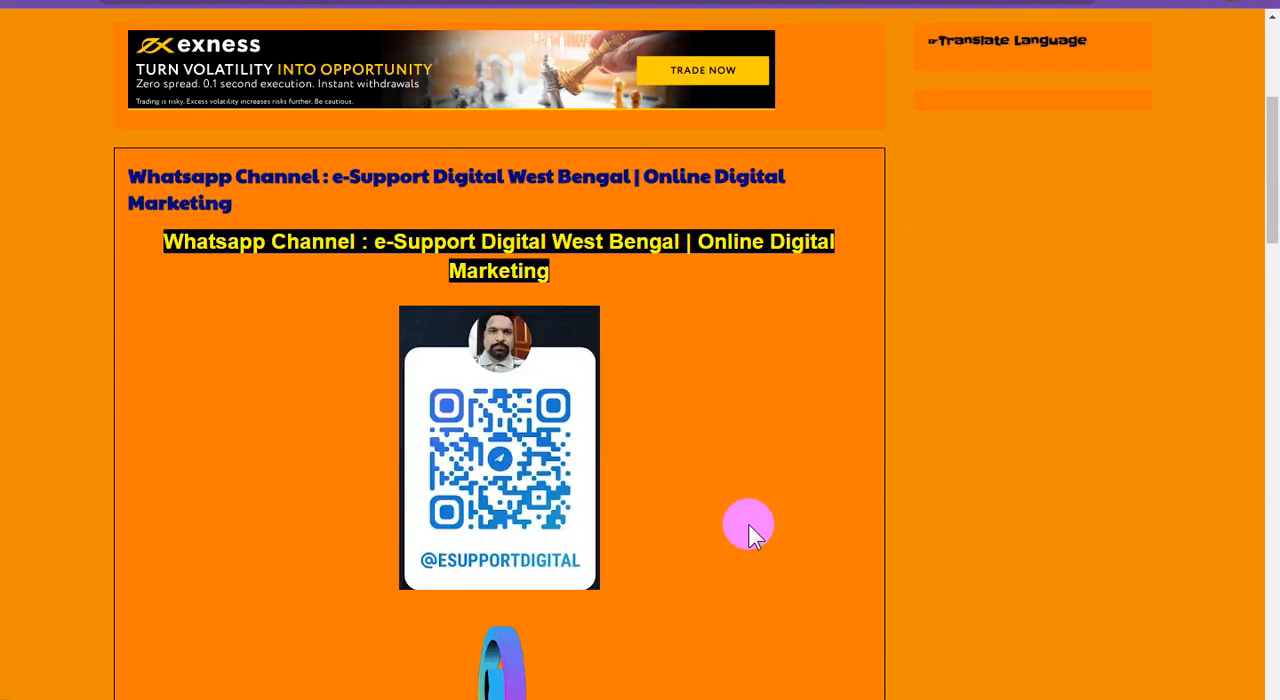
scroll(748, 524, "down", 2)
scroll(748, 524, "up", 3)
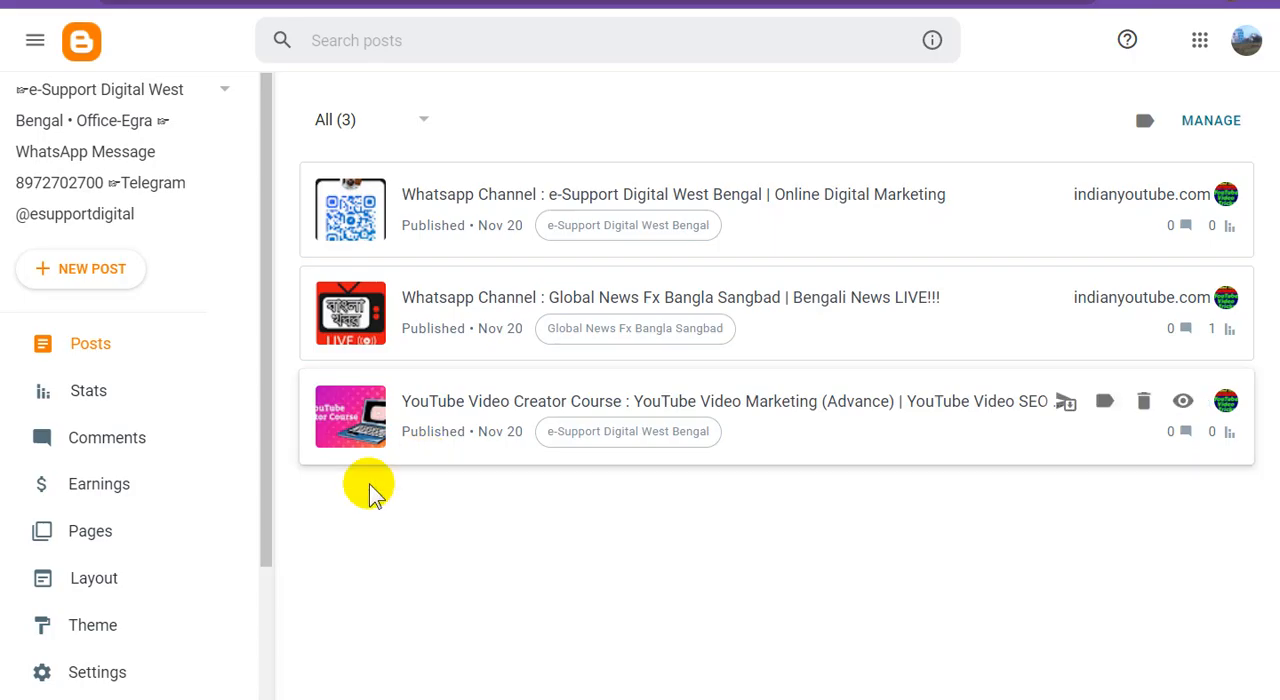
Open the HTML code of the blog's current custom theme for editing in Blogger
left_click(132, 617)
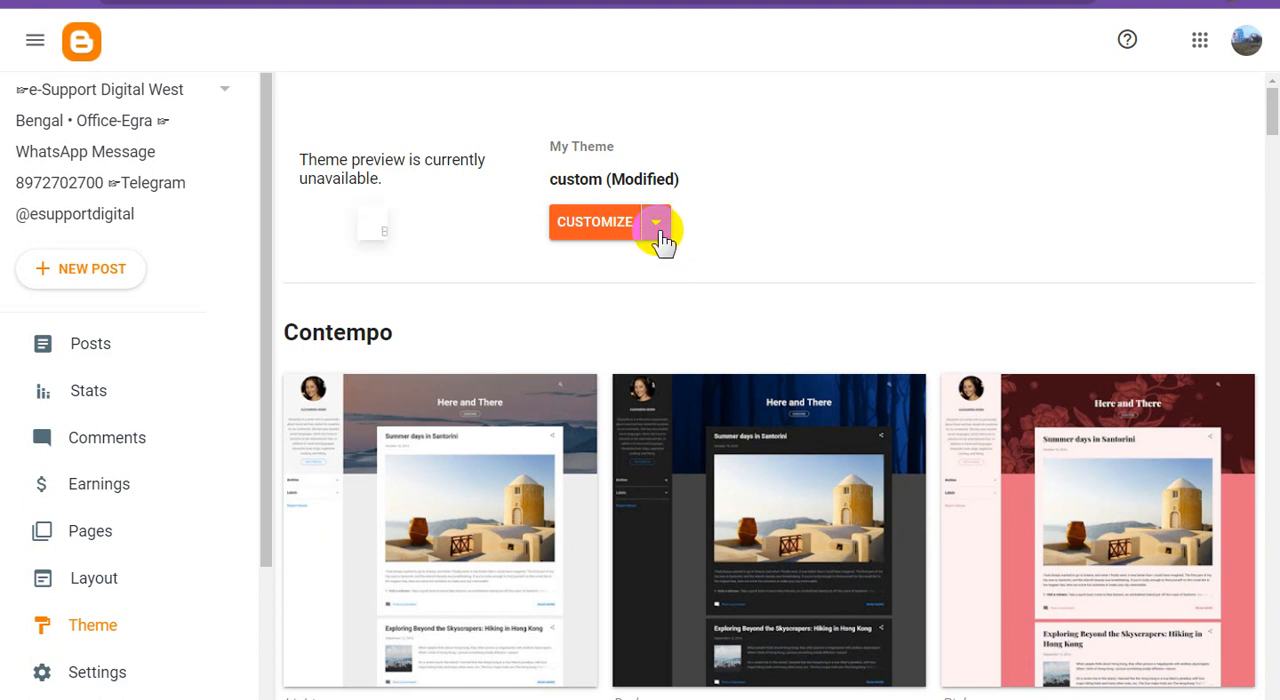
left_click(658, 228)
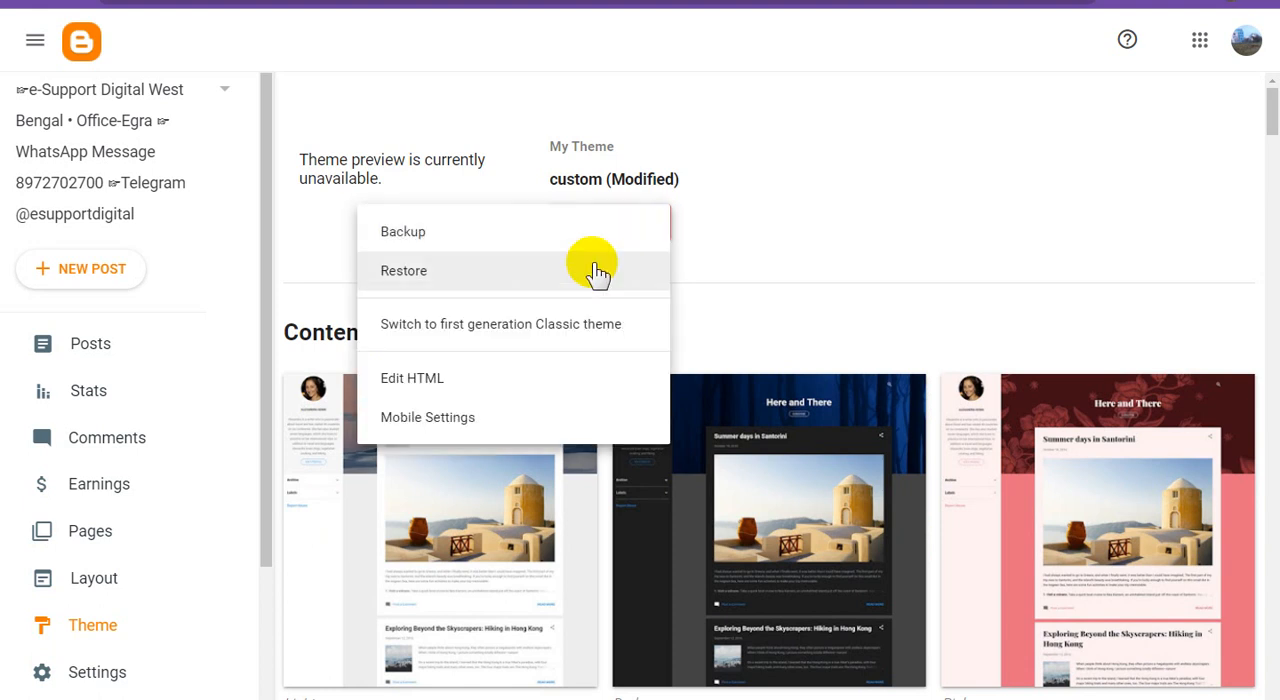
left_click(620, 378)
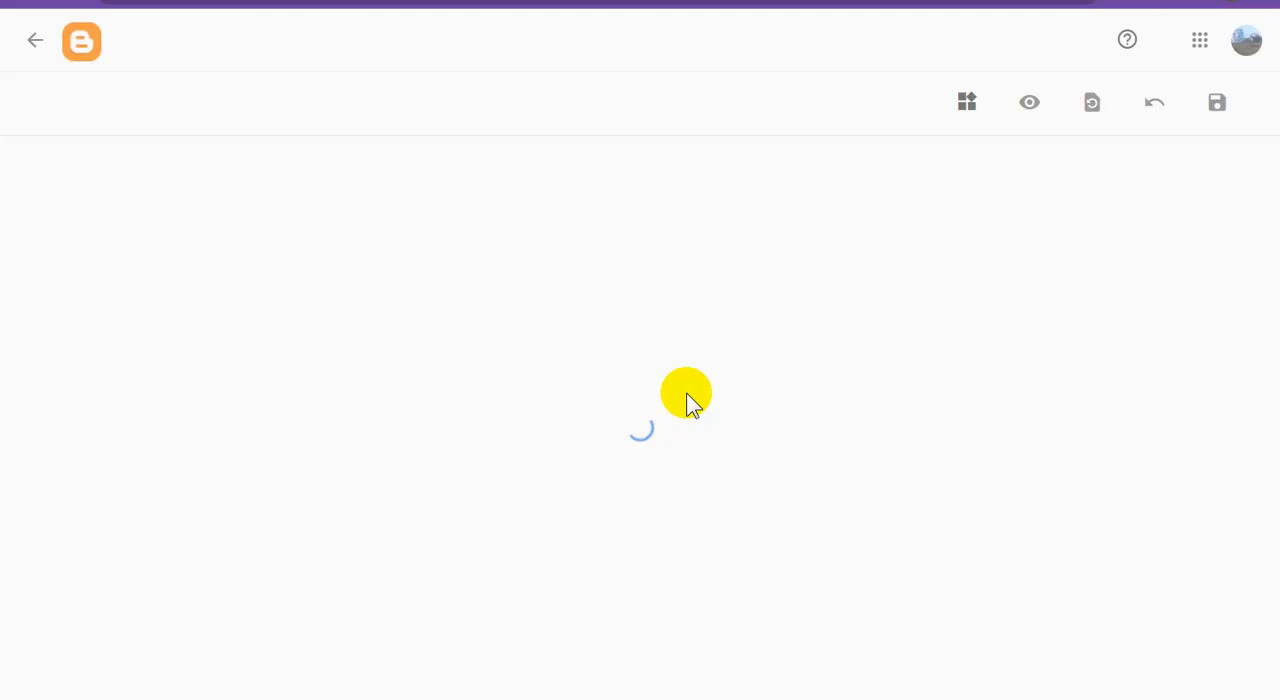